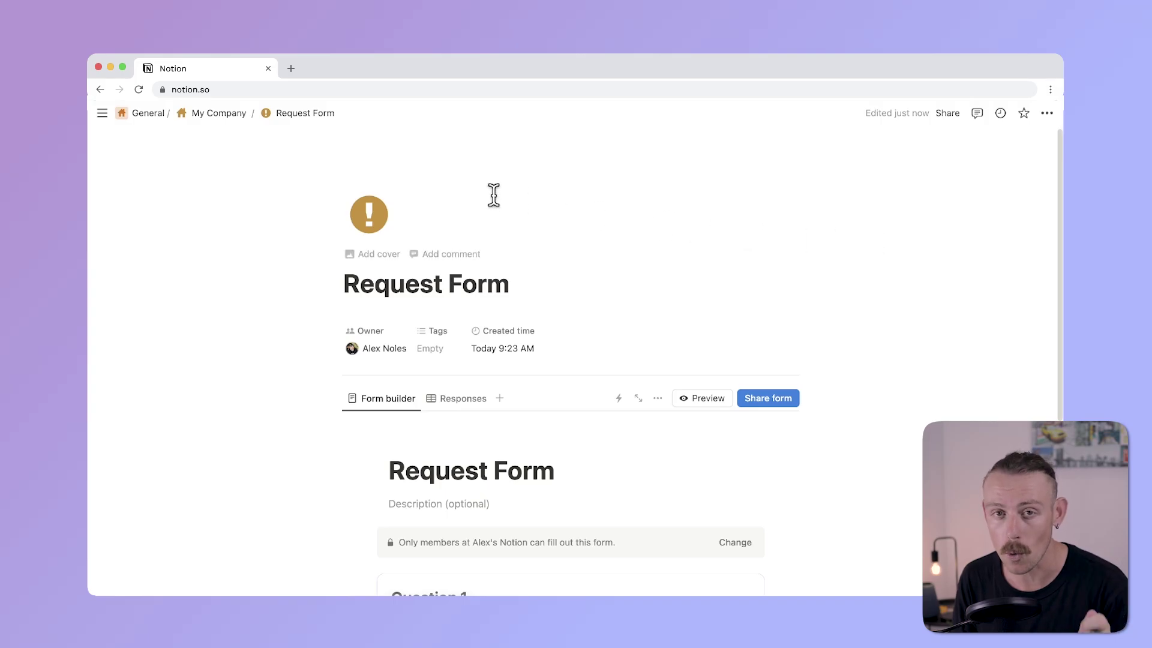
# Step: Create a sub-page titled "Client List" under the Client heading of the My Company page
pyautogui.click(216, 114)
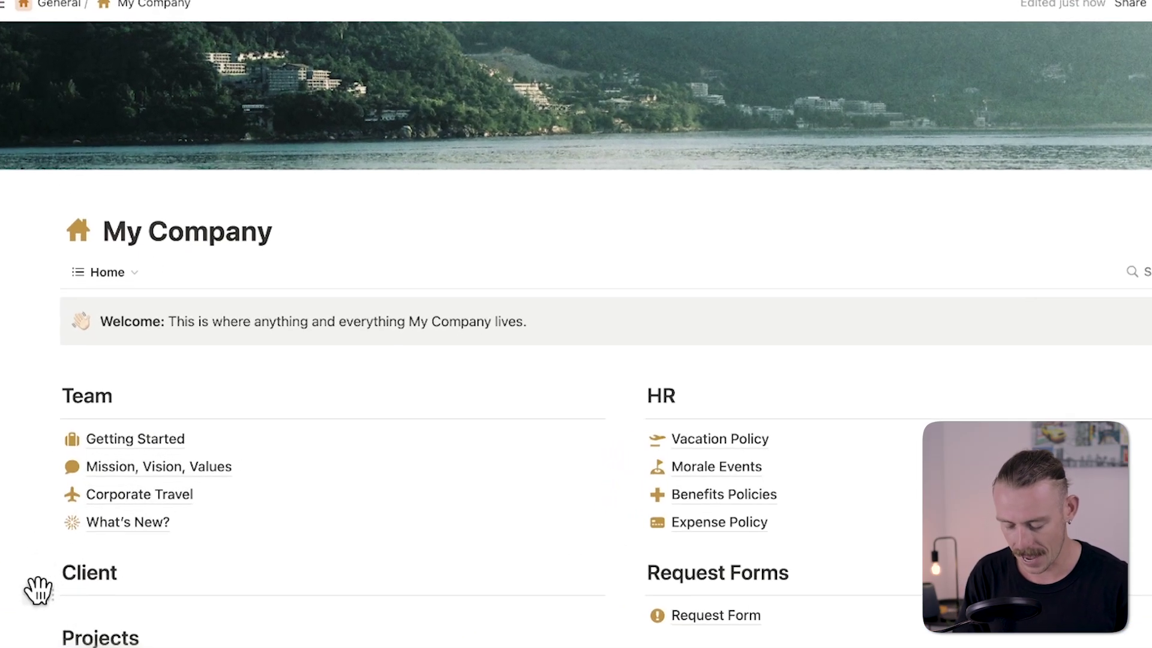
pyautogui.click(131, 546)
pyautogui.write('/page')
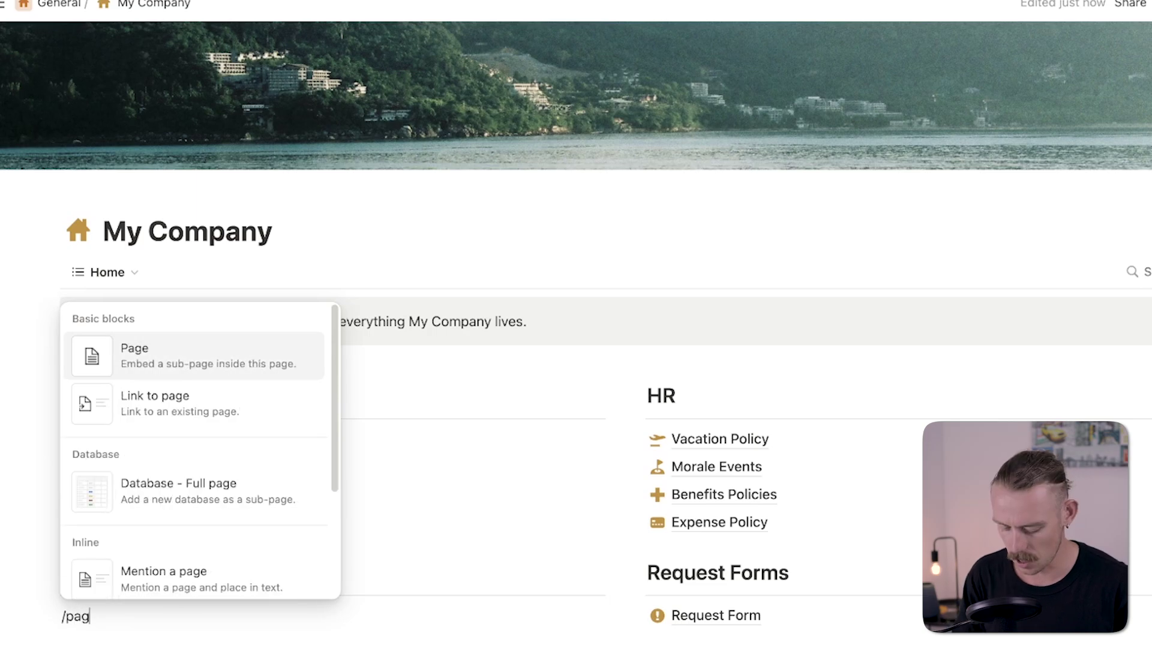
pyautogui.press('Return')
pyautogui.write('Clients')
pyautogui.press('BackSpace')
pyautogui.write('List')
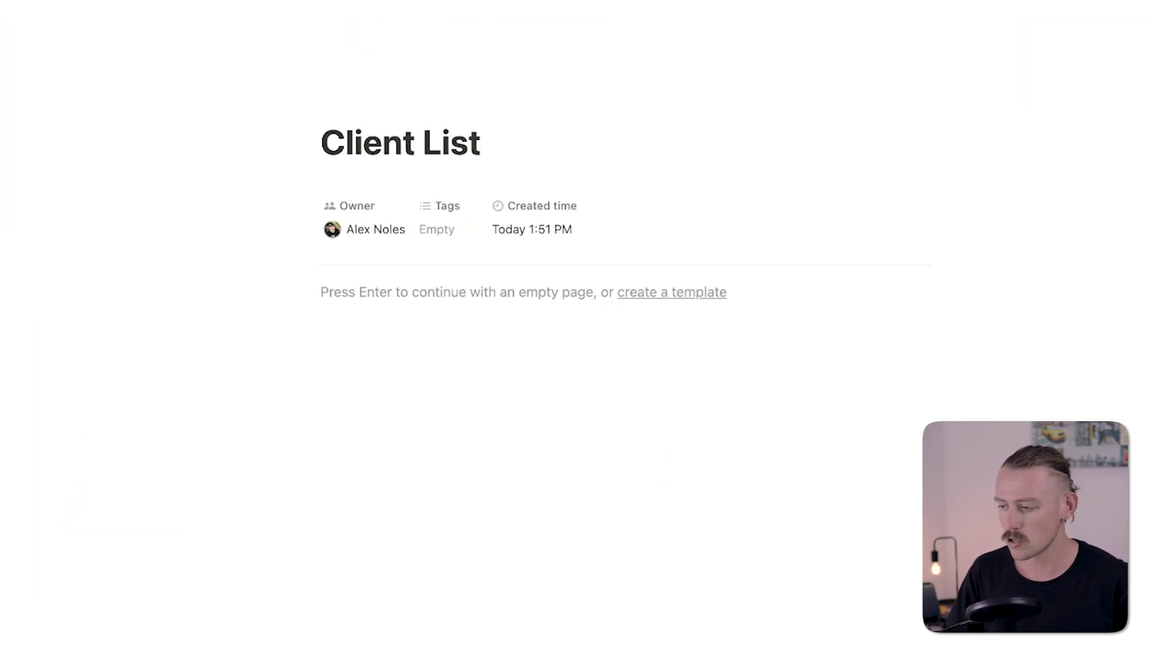
# Step: Insert a new form from scratch in the body of the Client List page
pyautogui.click(544, 300)
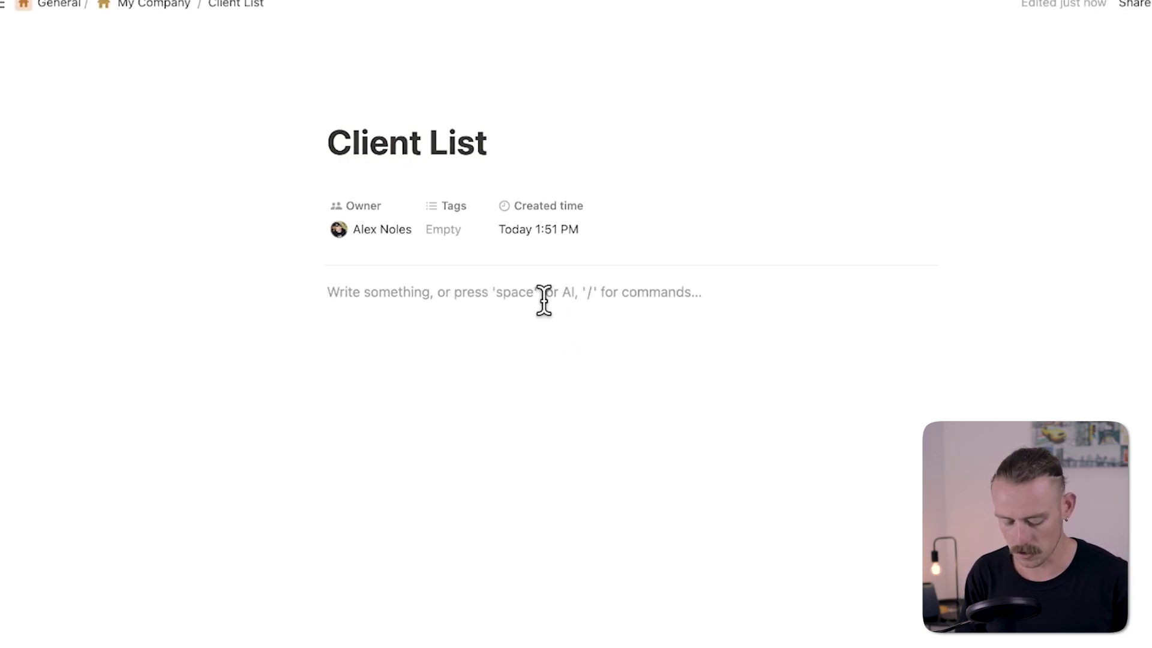
pyautogui.write('/form')
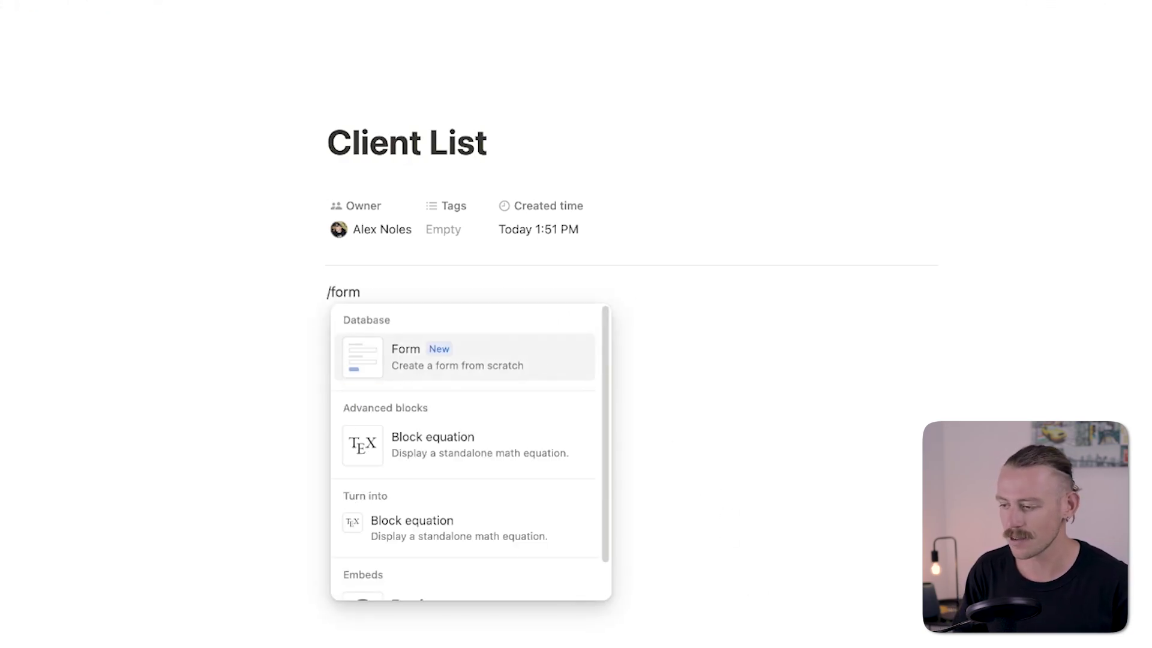
pyautogui.press('Return')
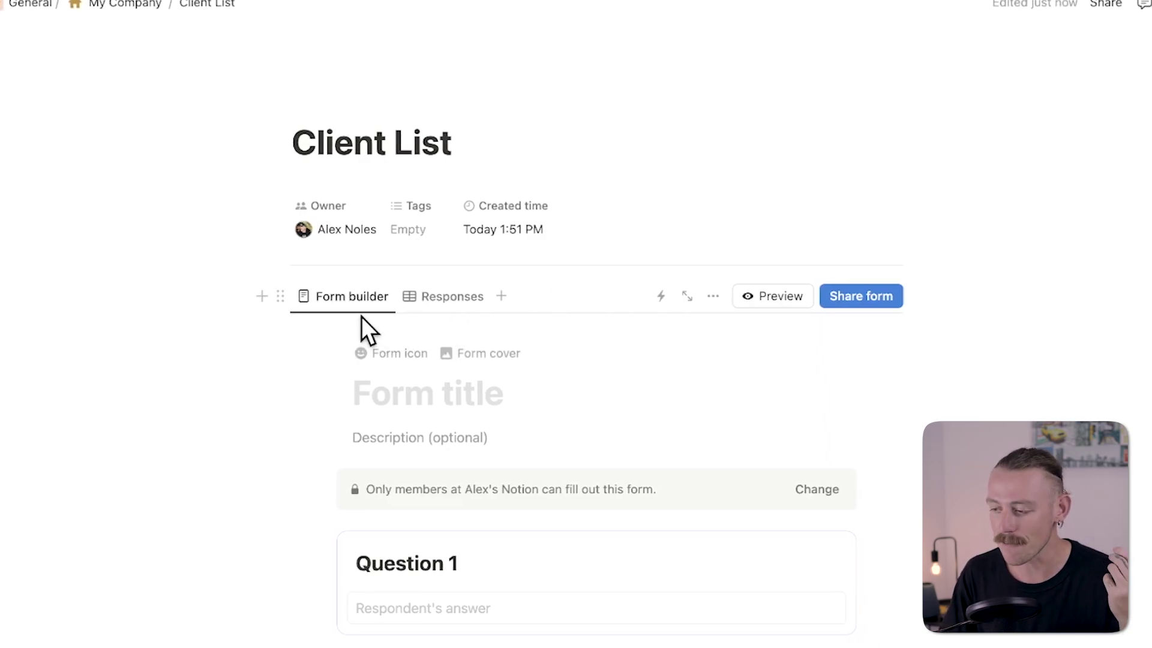
# Step: View the form's responses table and add a Board view alongside it
pyautogui.click(438, 303)
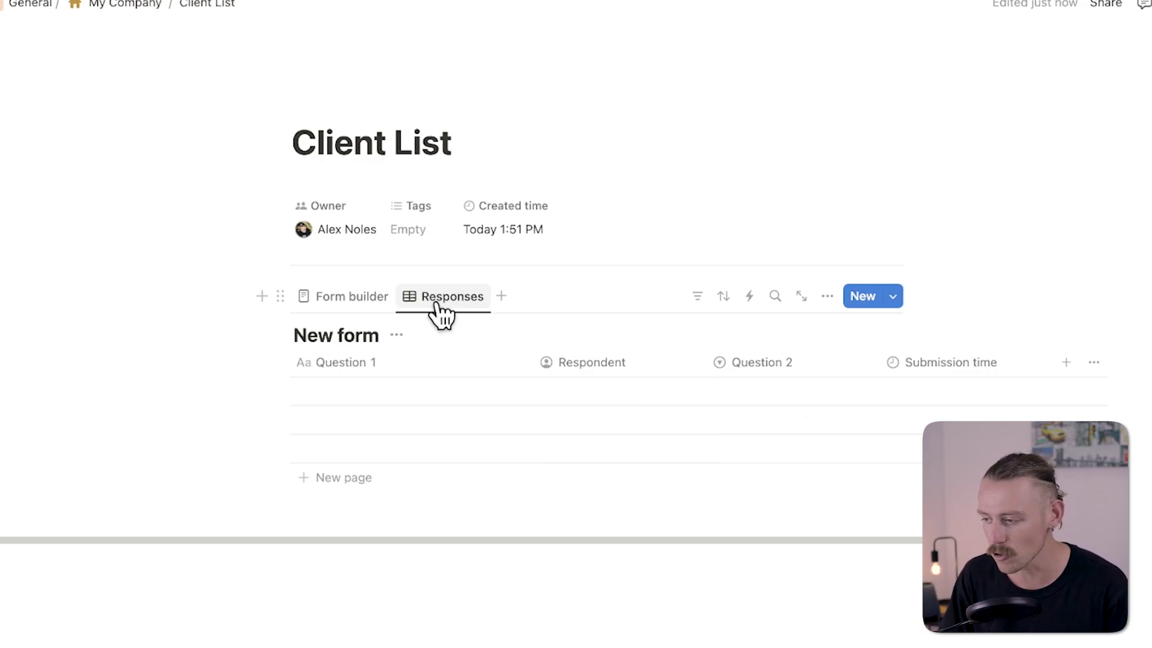
pyautogui.click(507, 298)
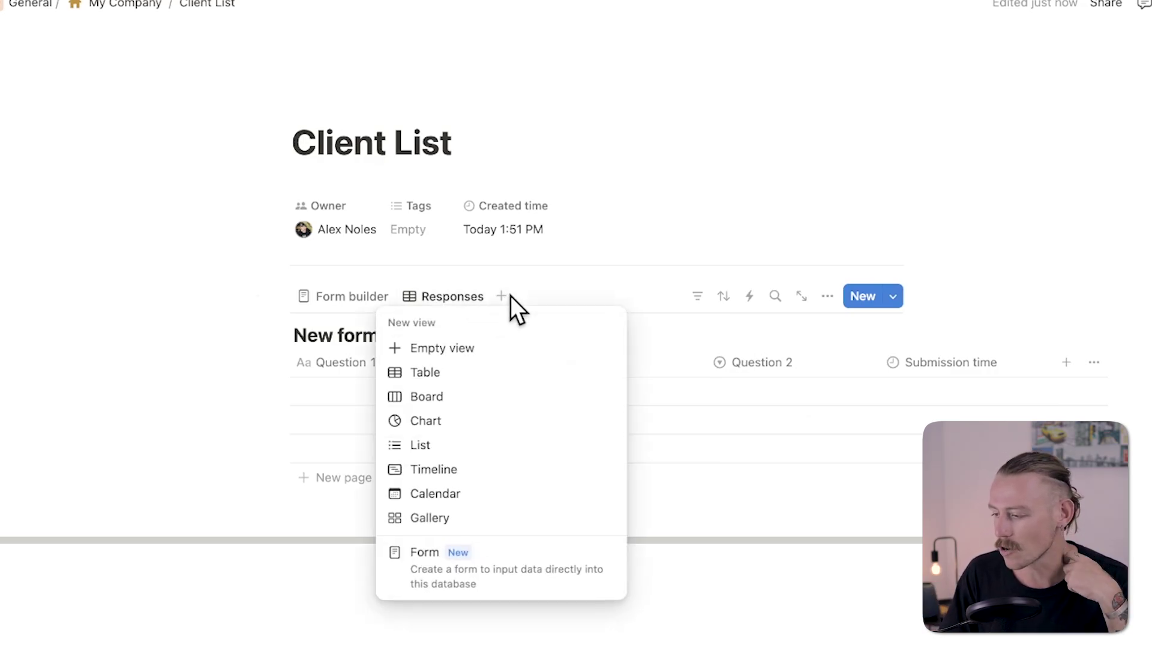
pyautogui.click(476, 406)
# Step: Return to the form builder, title the form "Welcome Onboard" and enter the description "Client intake"
pyautogui.click(358, 300)
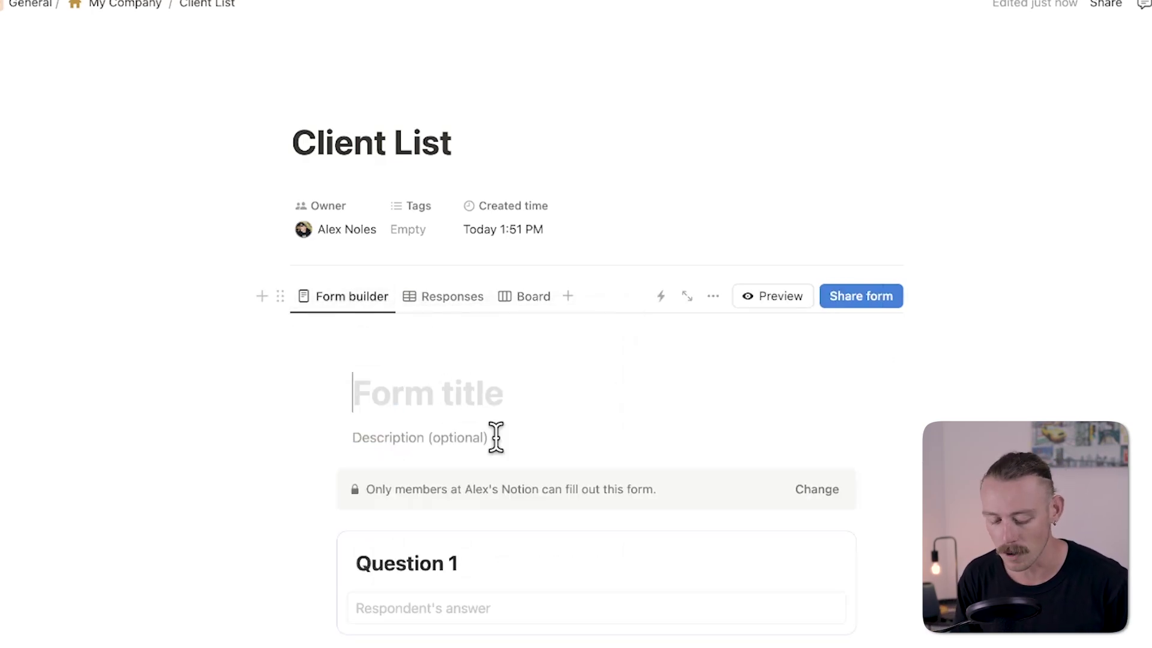
pyautogui.write('Wel')
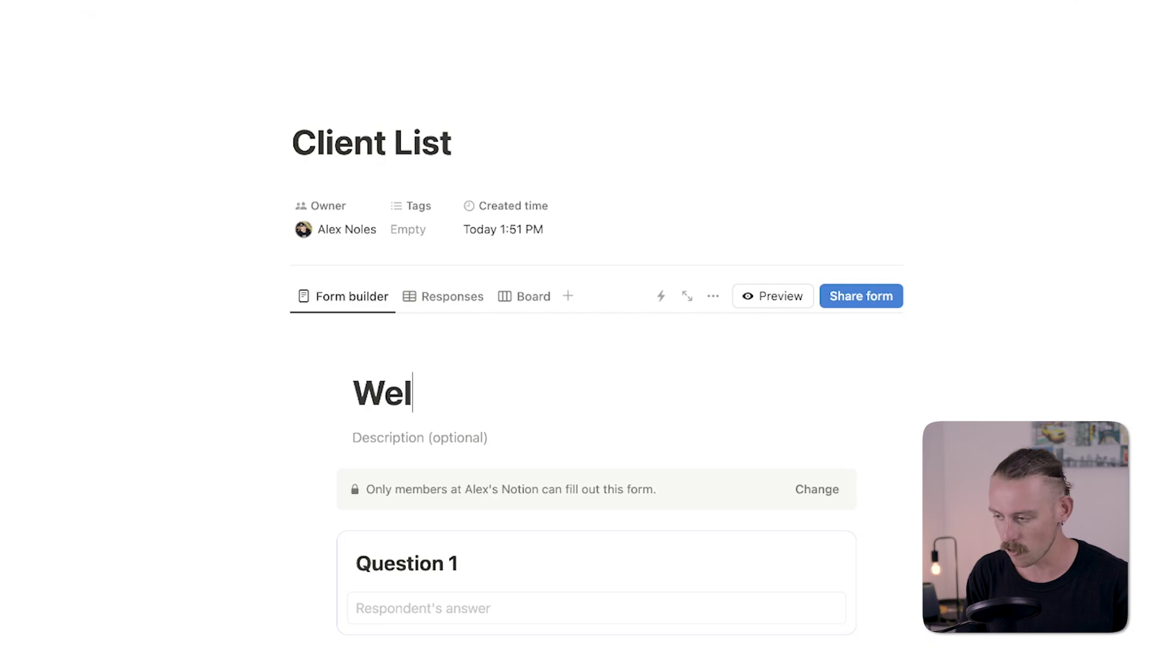
pyautogui.write('come Onboard')
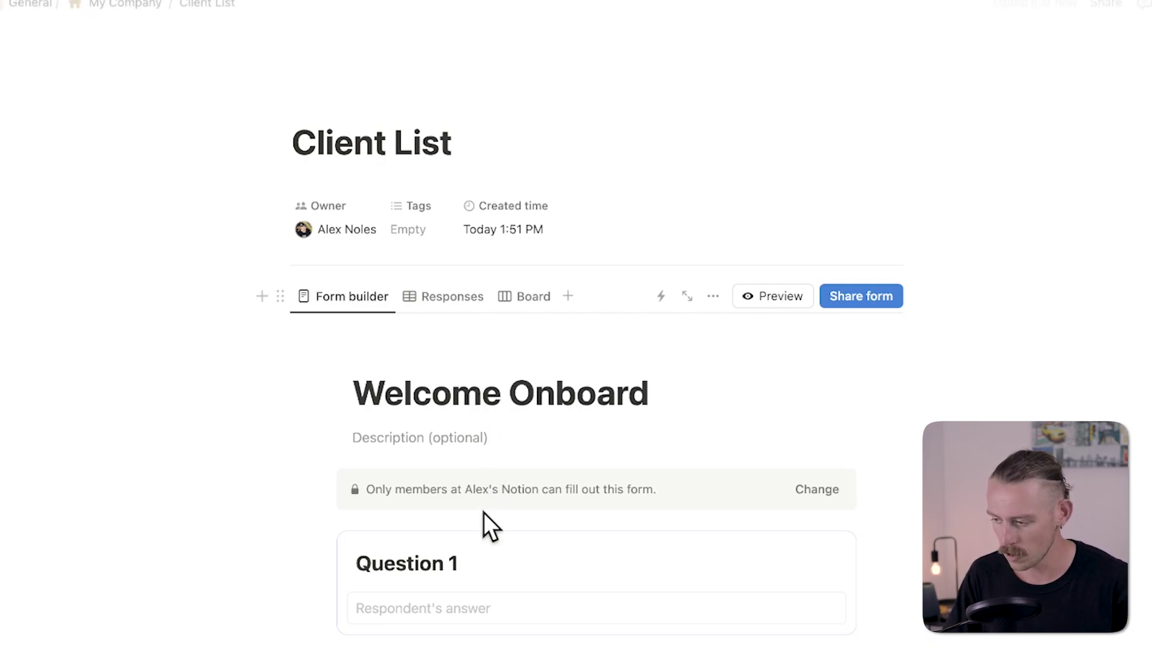
pyautogui.click(420, 436)
pyautogui.write('Client intake')
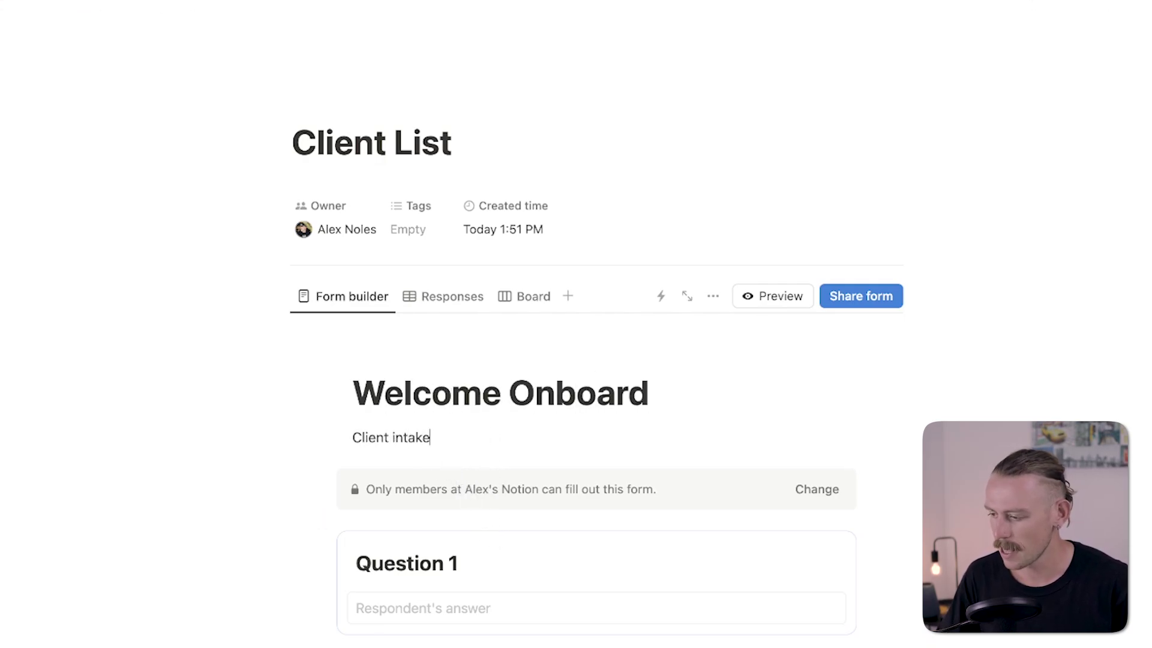
# Step: Rename the form's first question to "Your name"
pyautogui.scroll(-3, 581, 420)
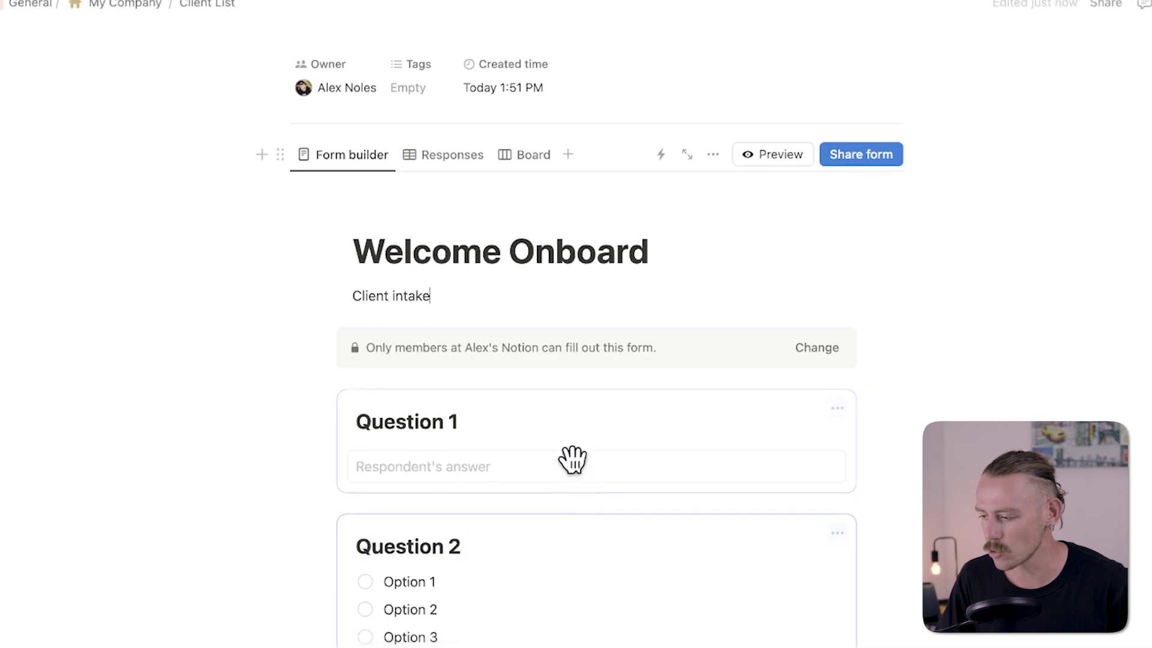
pyautogui.click(432, 423)
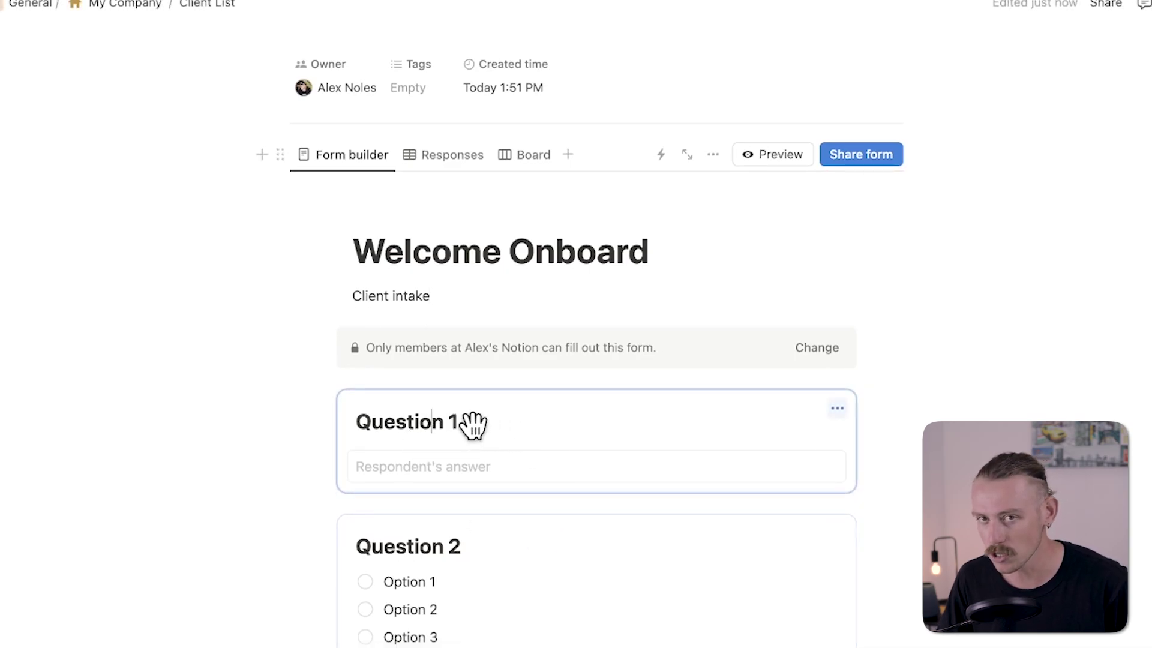
pyautogui.click(453, 421)
pyautogui.press('BackSpace')
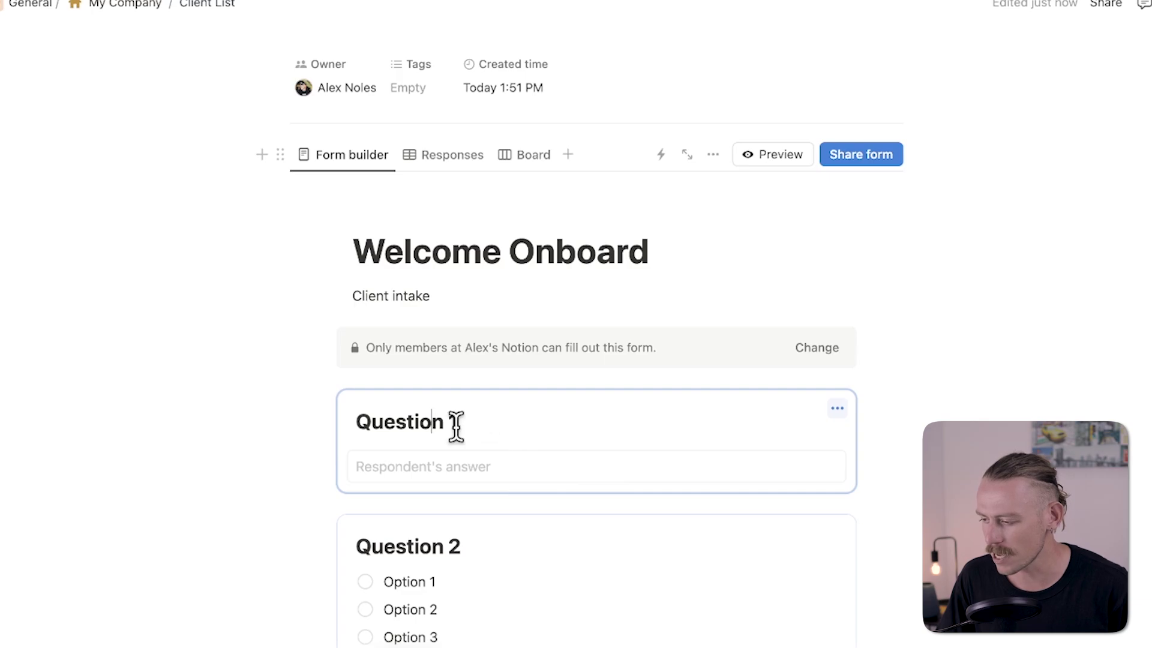
pyautogui.moveTo(452, 424); pyautogui.dragTo(322, 431)
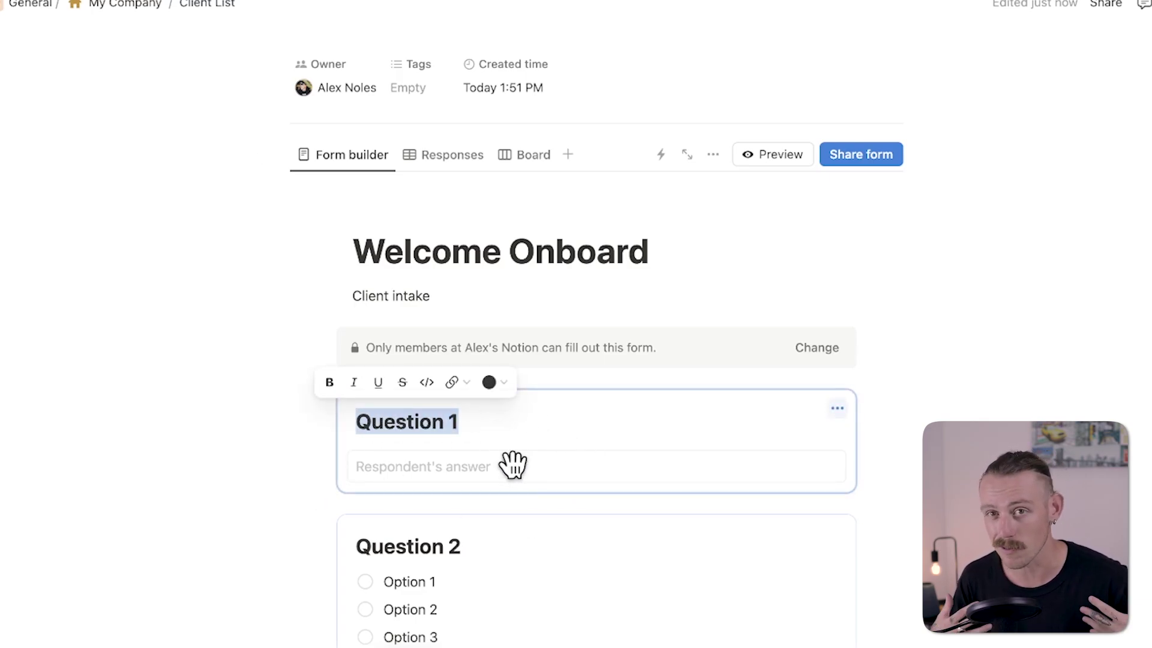
pyautogui.write('Your name')
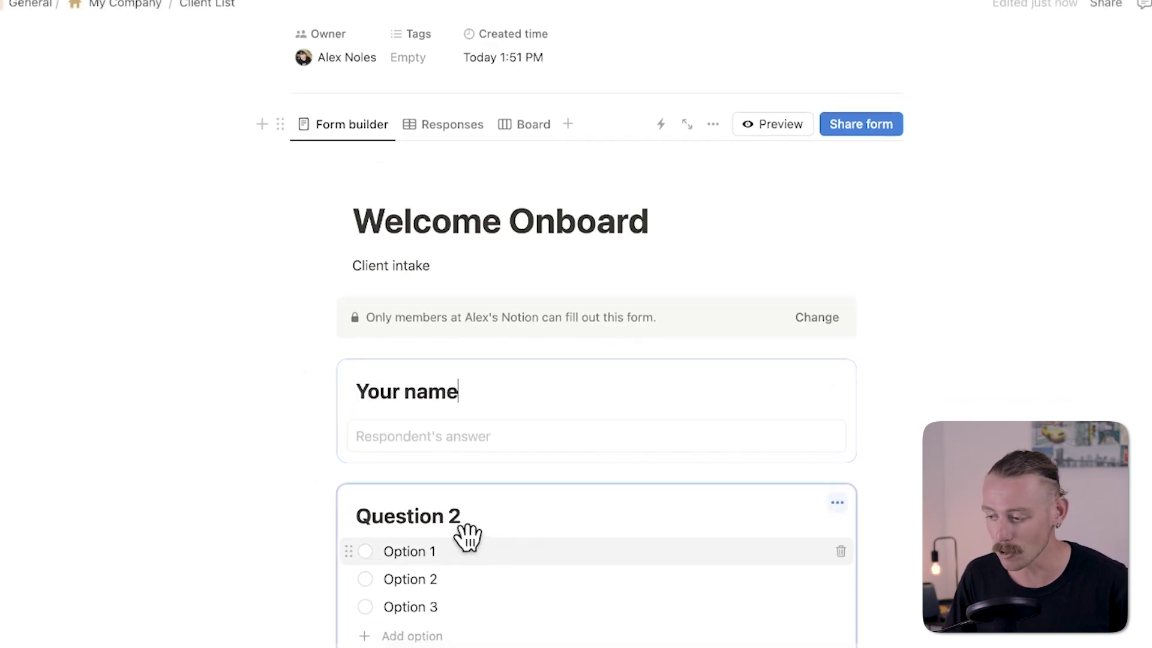
# Step: Rename the second question to "How did you hear about us?" and set its options to Google, WOM and Socials
pyautogui.moveTo(462, 513); pyautogui.dragTo(358, 513)
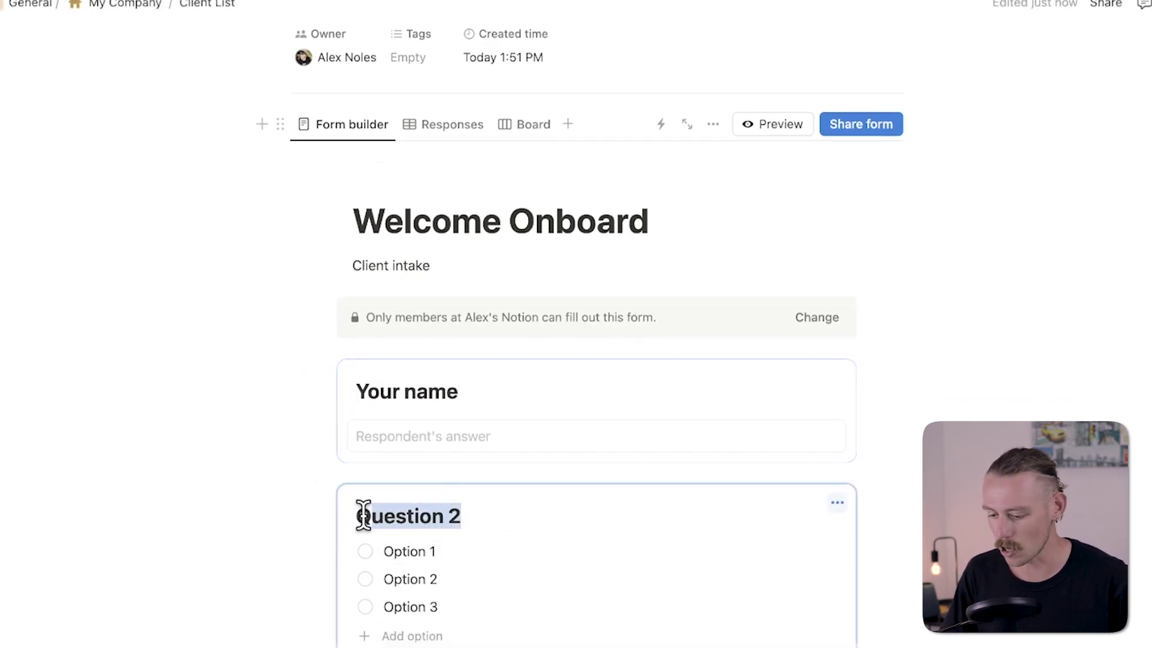
pyautogui.write('How did you hear about us?')
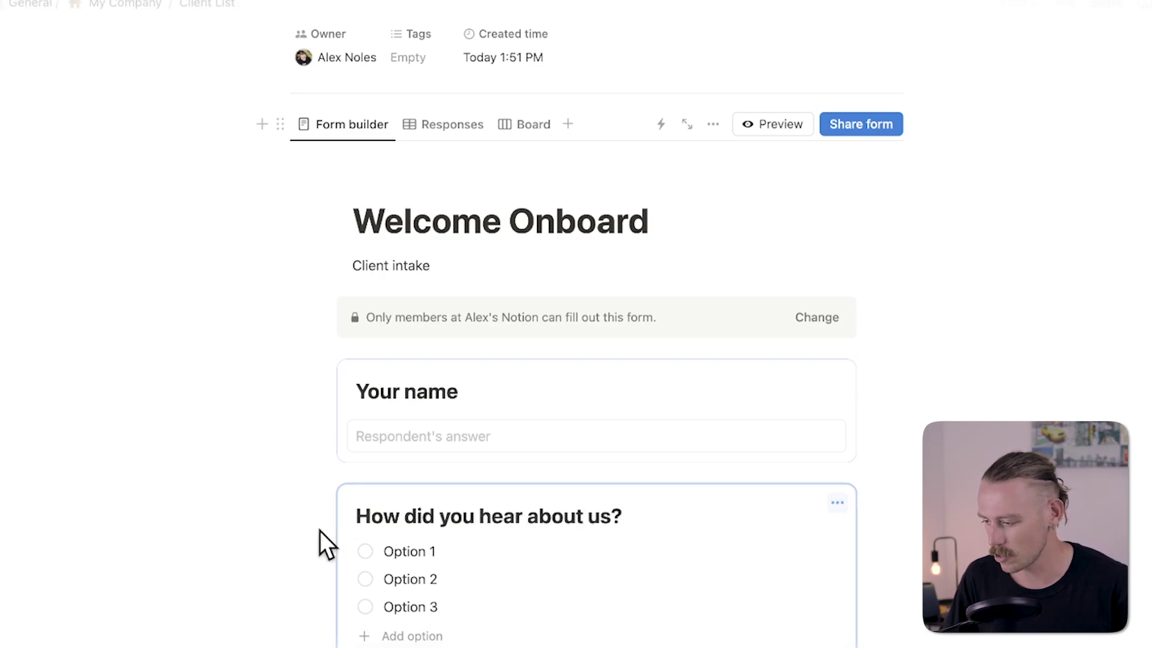
pyautogui.moveTo(438, 551); pyautogui.dragTo(385, 553)
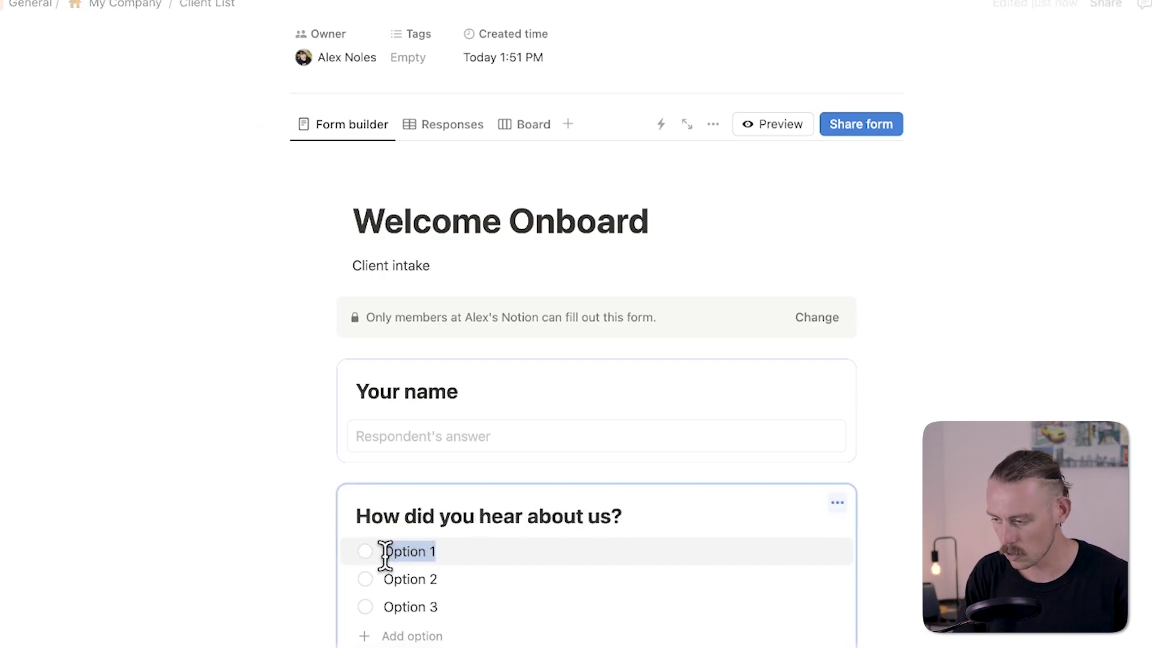
pyautogui.write('Google')
pyautogui.moveTo(455, 580); pyautogui.dragTo(380, 578)
pyautogui.write('WOM')
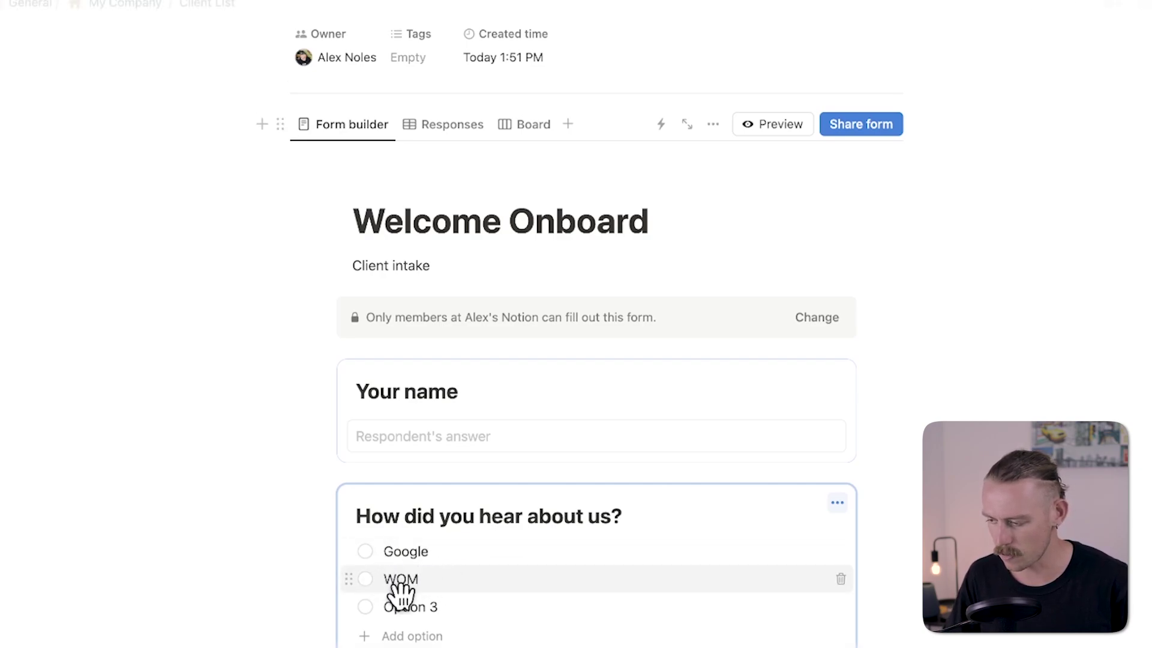
pyautogui.moveTo(443, 606); pyautogui.dragTo(384, 608)
pyautogui.write('Socials')
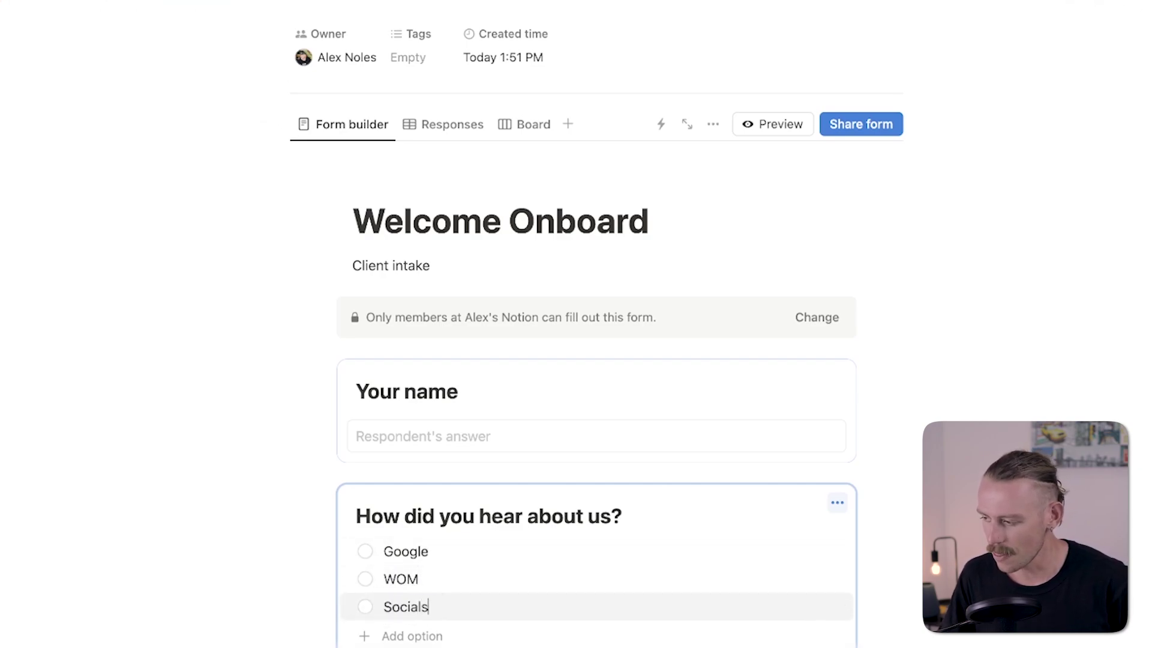
# Step: Add a Person question below the multiple-choice question, keeping its default name and options
pyautogui.scroll(-5, 596, 336)
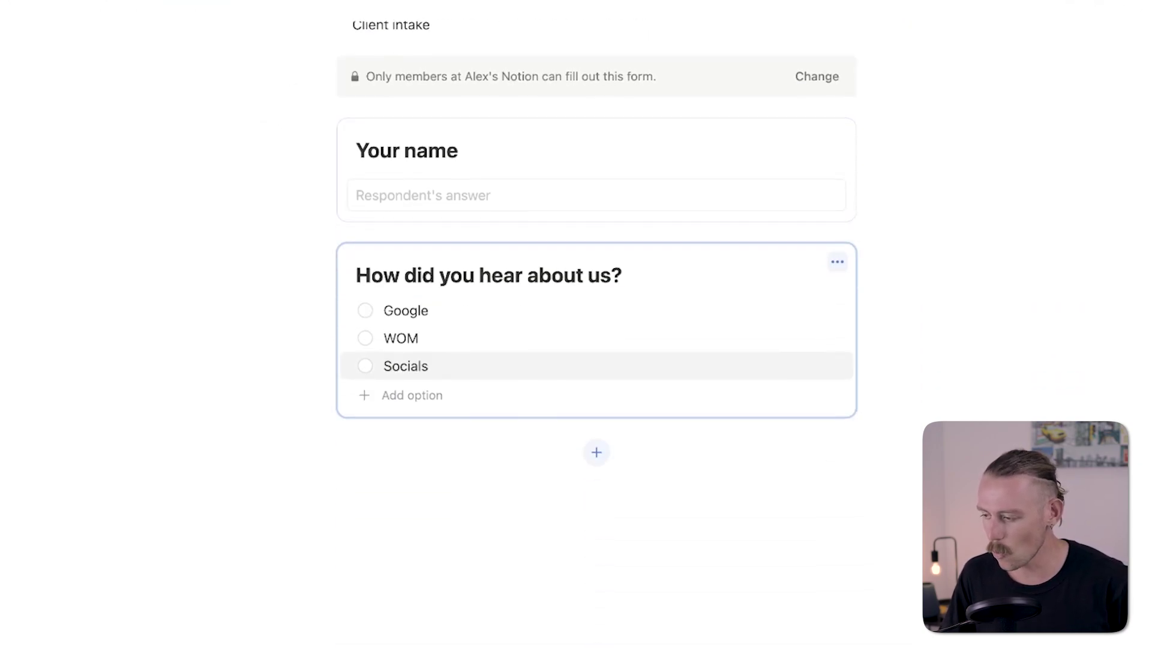
pyautogui.click(597, 456)
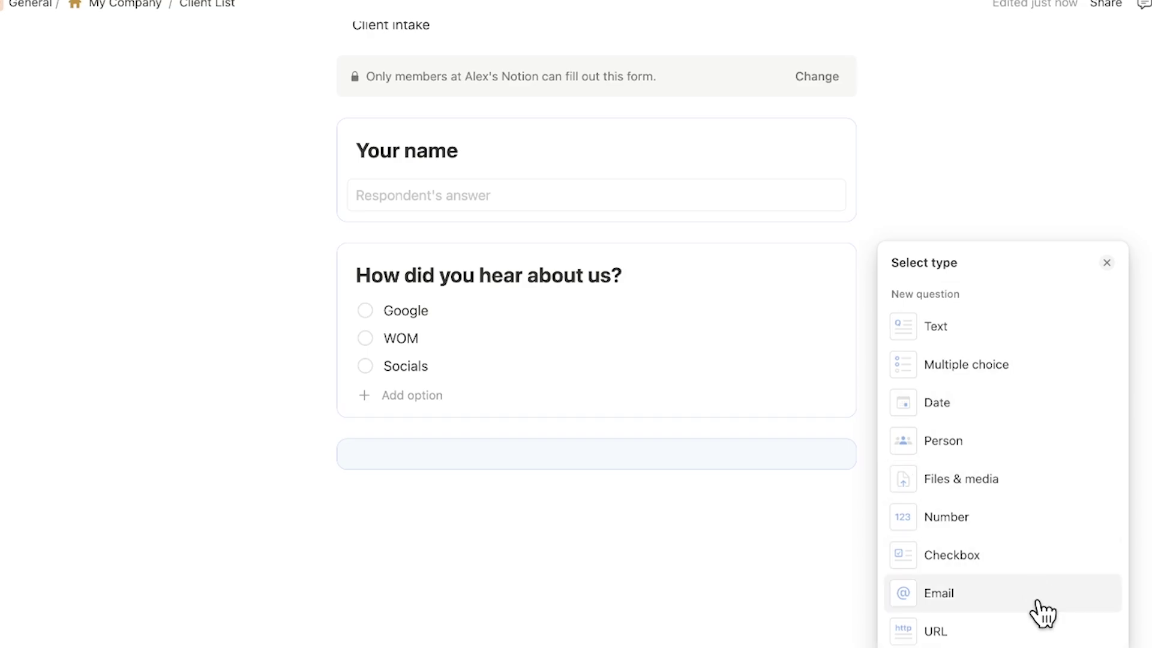
pyautogui.click(993, 449)
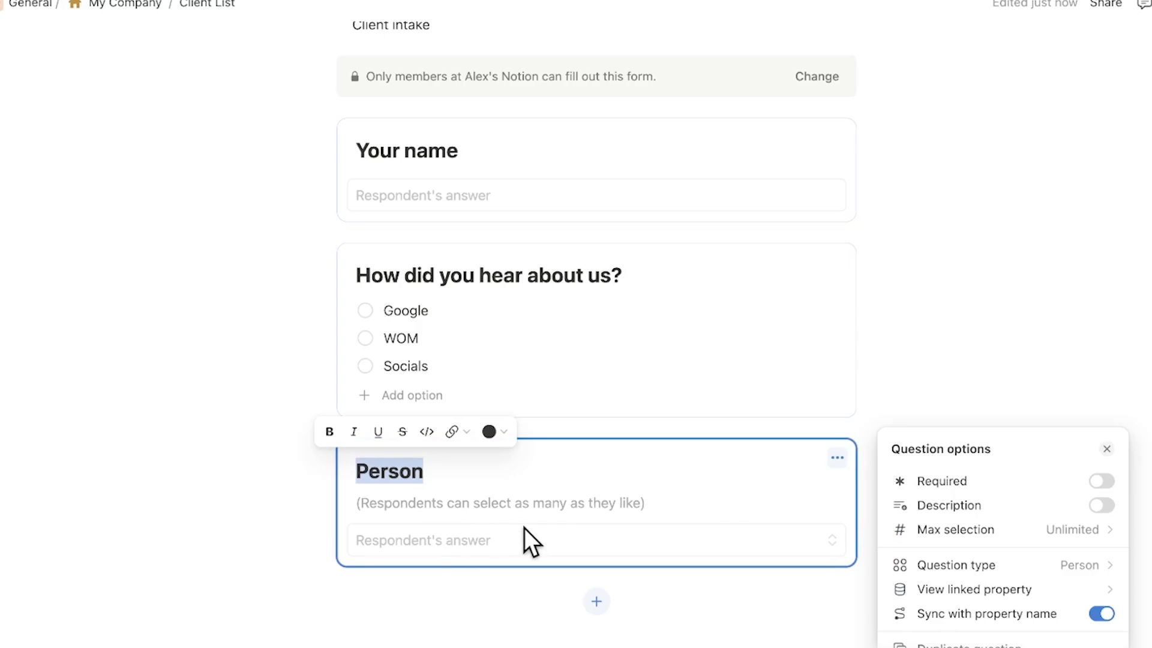
pyautogui.click(541, 538)
pyautogui.press('Escape')
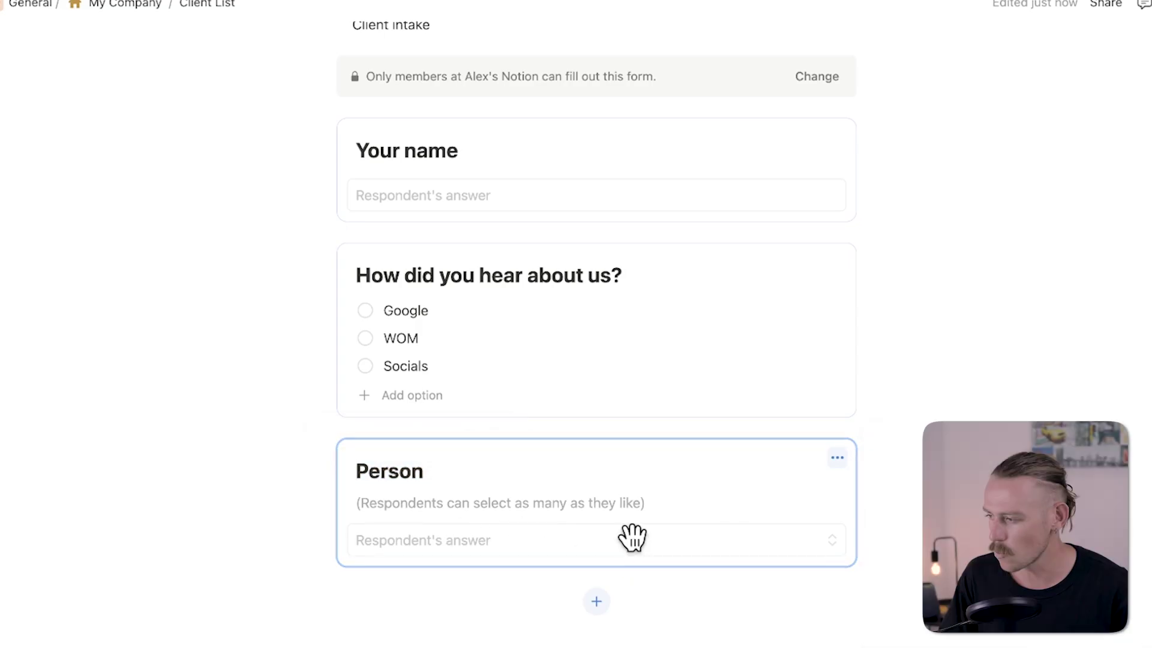
# Step: Preview the form, examine the choices offered by the Person question, and go back to editing the form
pyautogui.scroll(7, 630, 536)
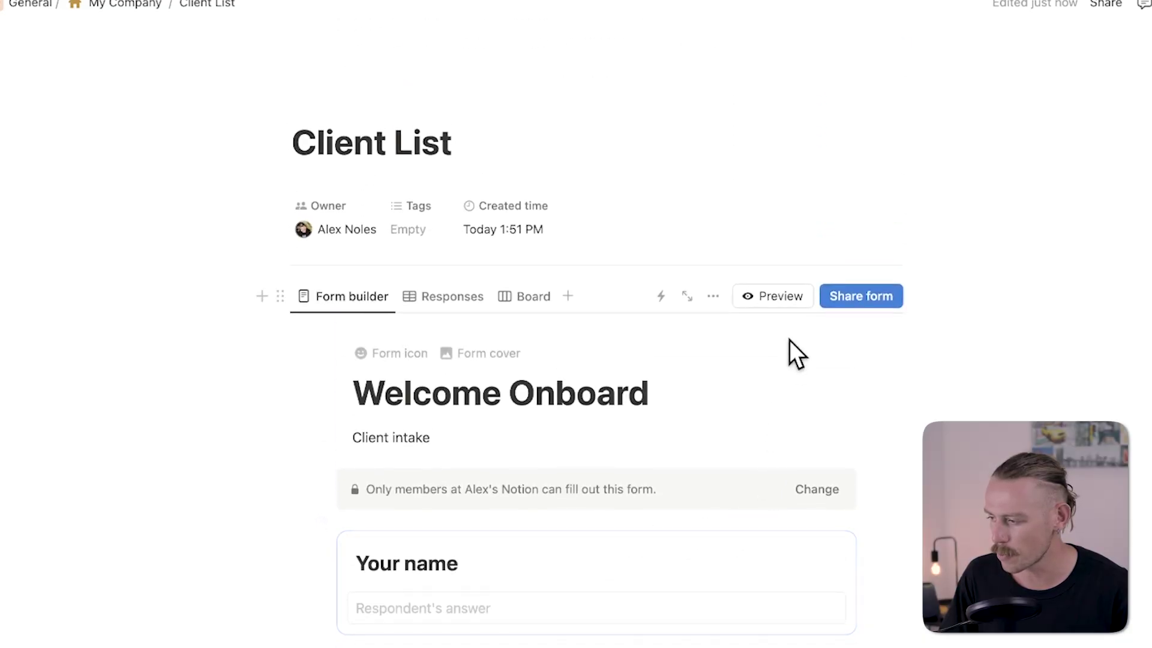
pyautogui.click(780, 297)
pyautogui.scroll(-3, 593, 390)
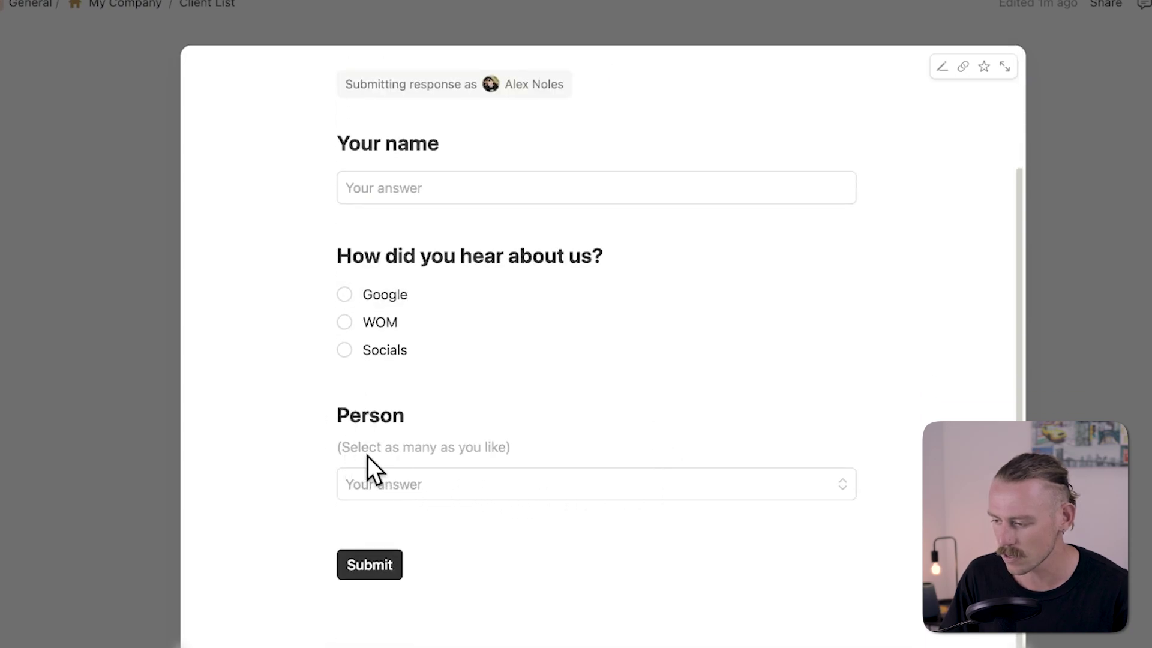
pyautogui.click(585, 484)
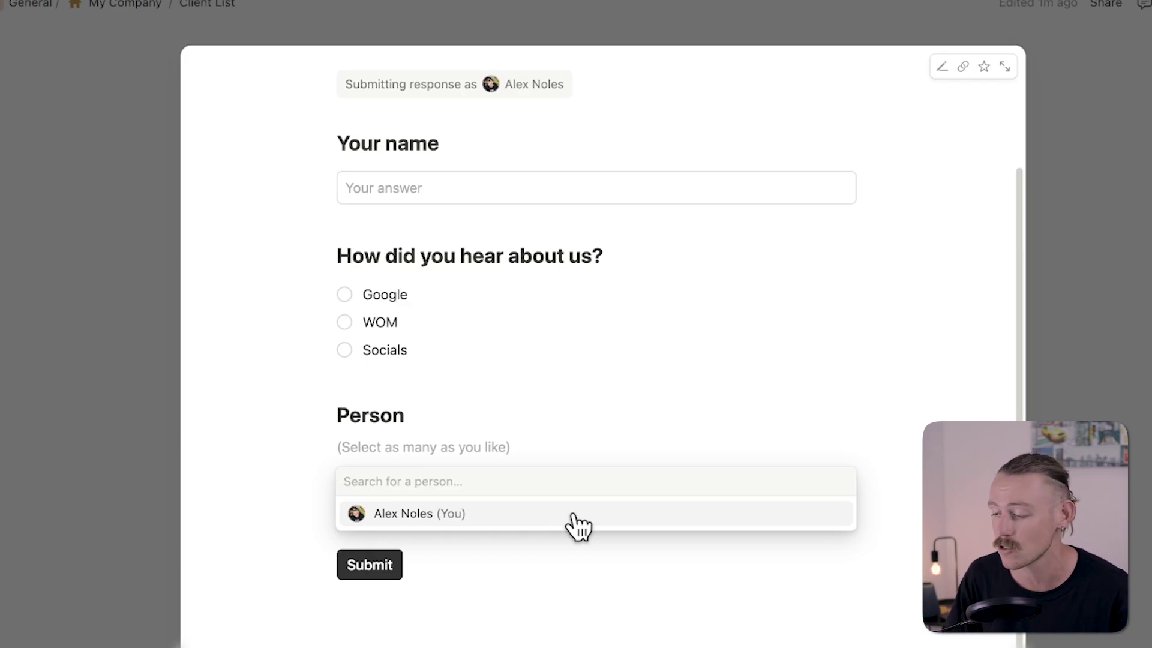
pyautogui.click(947, 66)
pyautogui.click(947, 66)
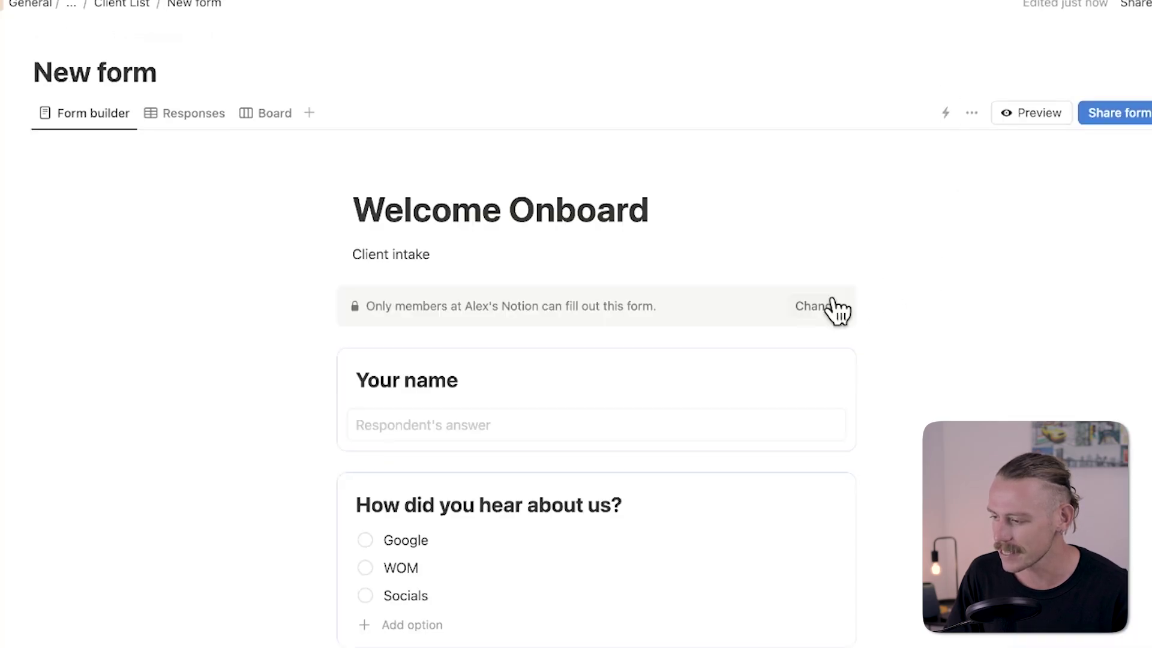
# Step: Make the "Your name" question required and turn on its long answer option
pyautogui.scroll(-1, 828, 324)
pyautogui.scroll(-2, 810, 339)
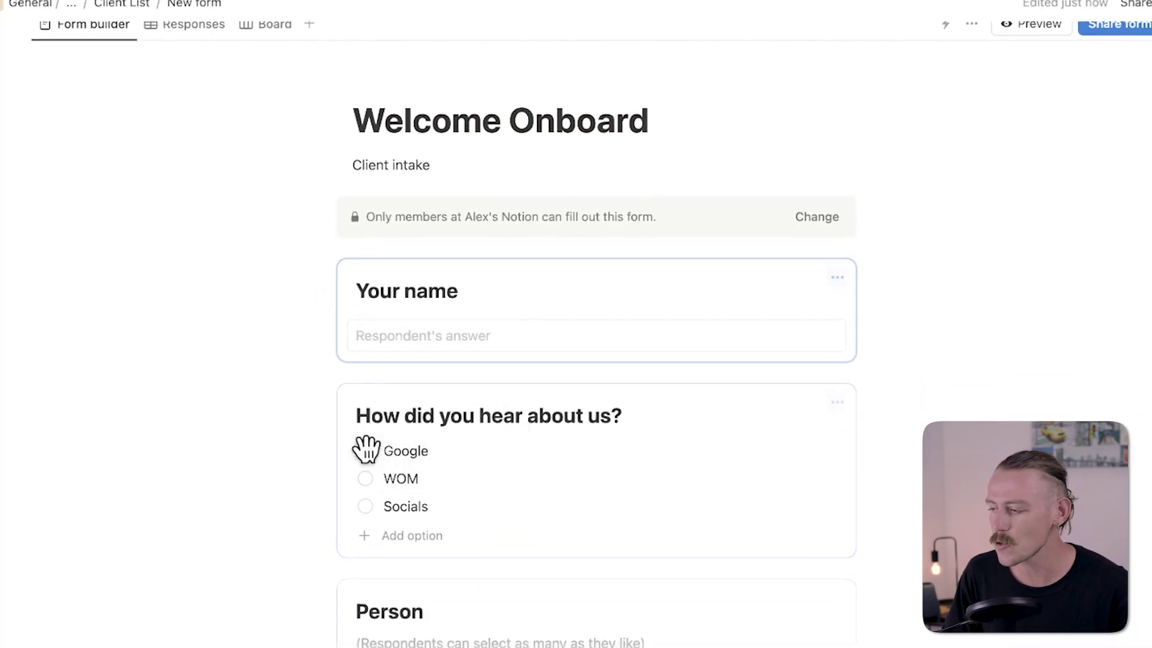
pyautogui.click(837, 277)
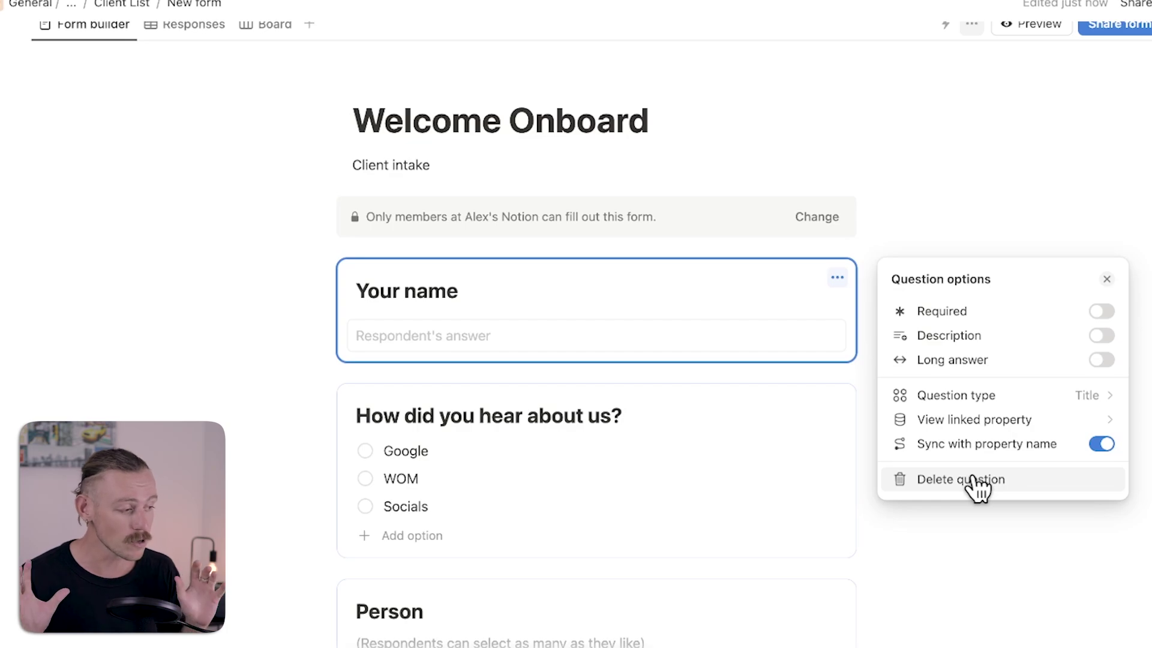
pyautogui.click(1102, 311)
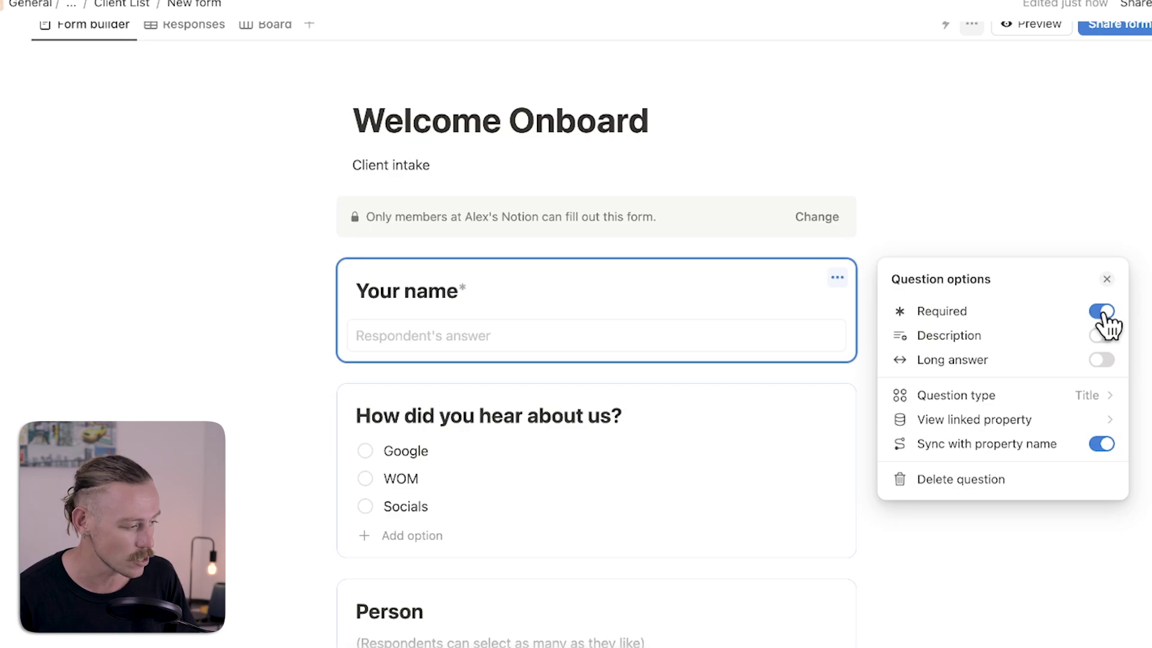
pyautogui.click(1102, 360)
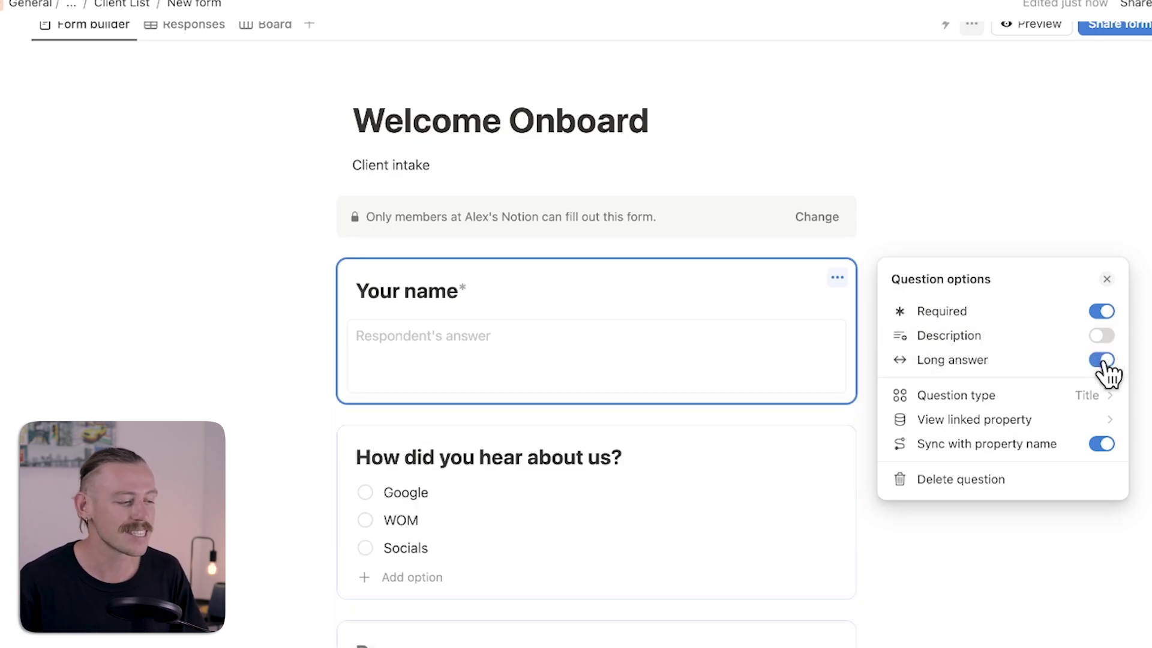
pyautogui.click(627, 347)
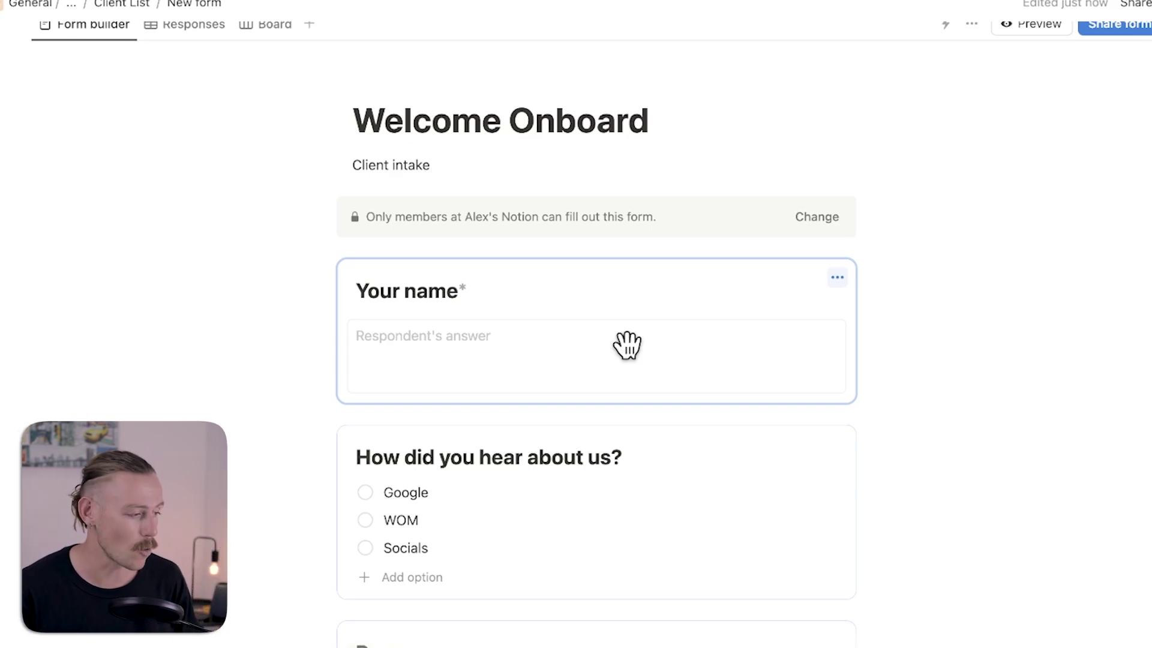
# Step: Examine the available question types and the linked property settings of the "Your name" question
pyautogui.click(838, 279)
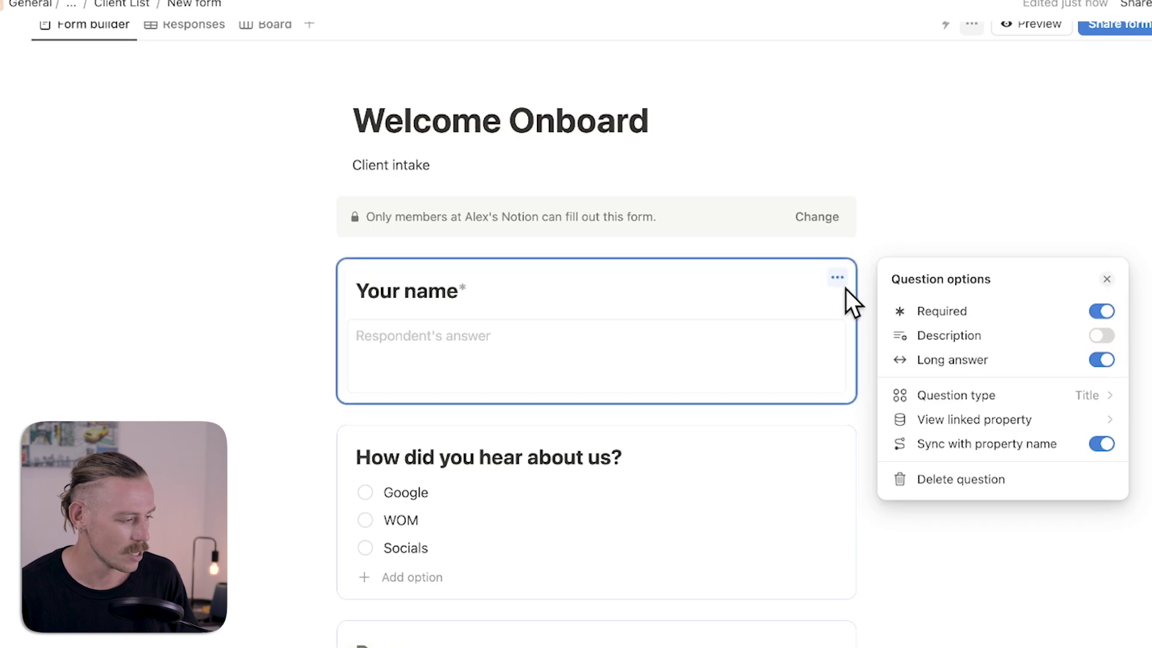
pyautogui.click(1059, 397)
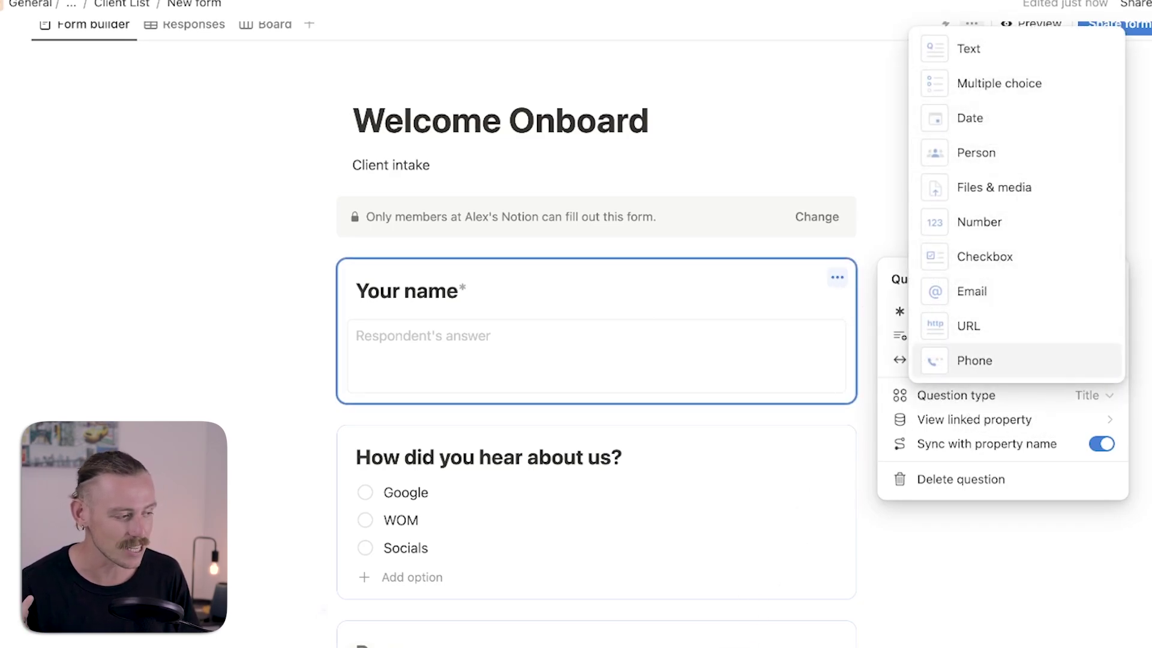
pyautogui.click(1050, 419)
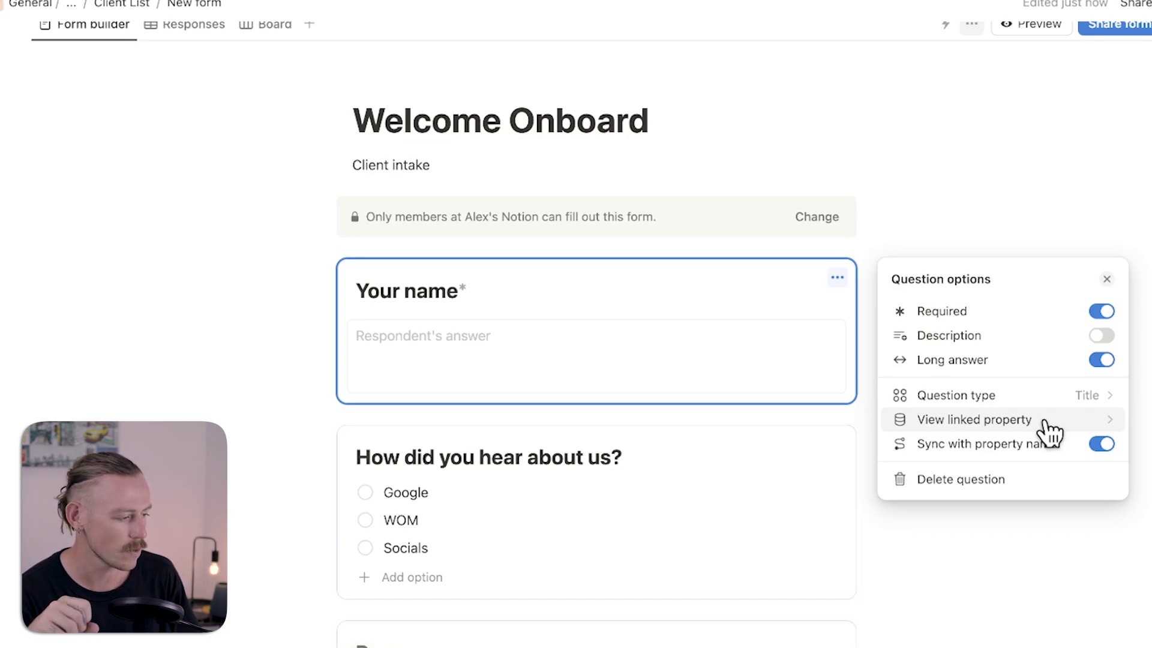
pyautogui.click(1047, 423)
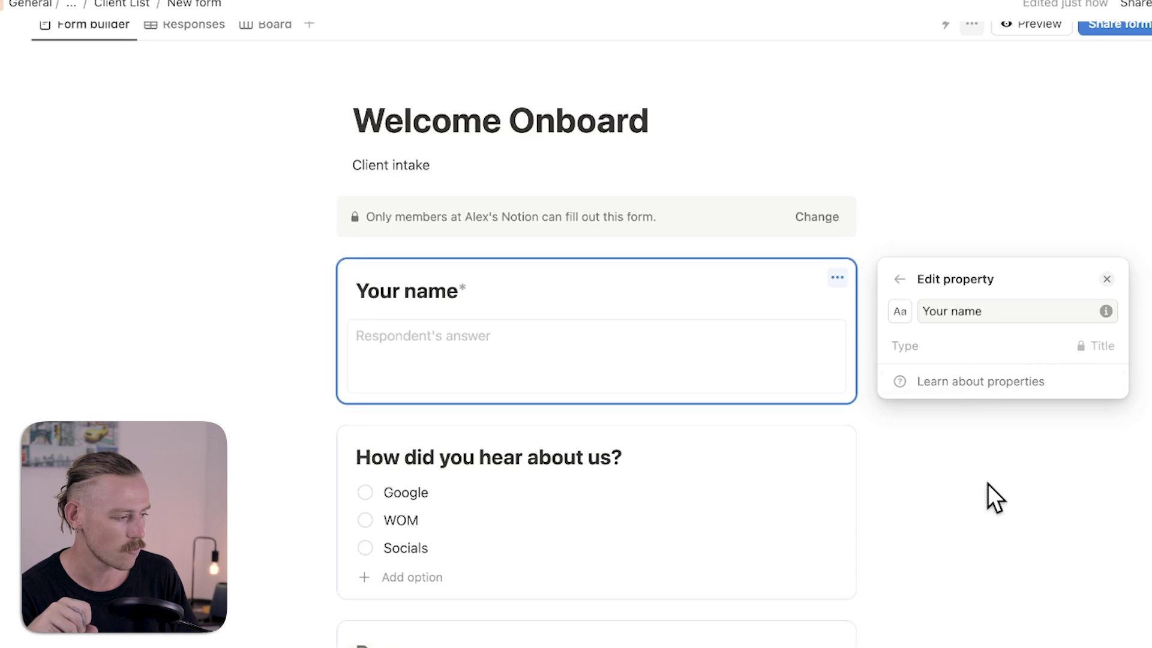
pyautogui.click(1105, 281)
# Step: Widen the "How did you hear about us?" column in the responses table to fit its heading, and return to the form builder
pyautogui.scroll(3, 329, 193)
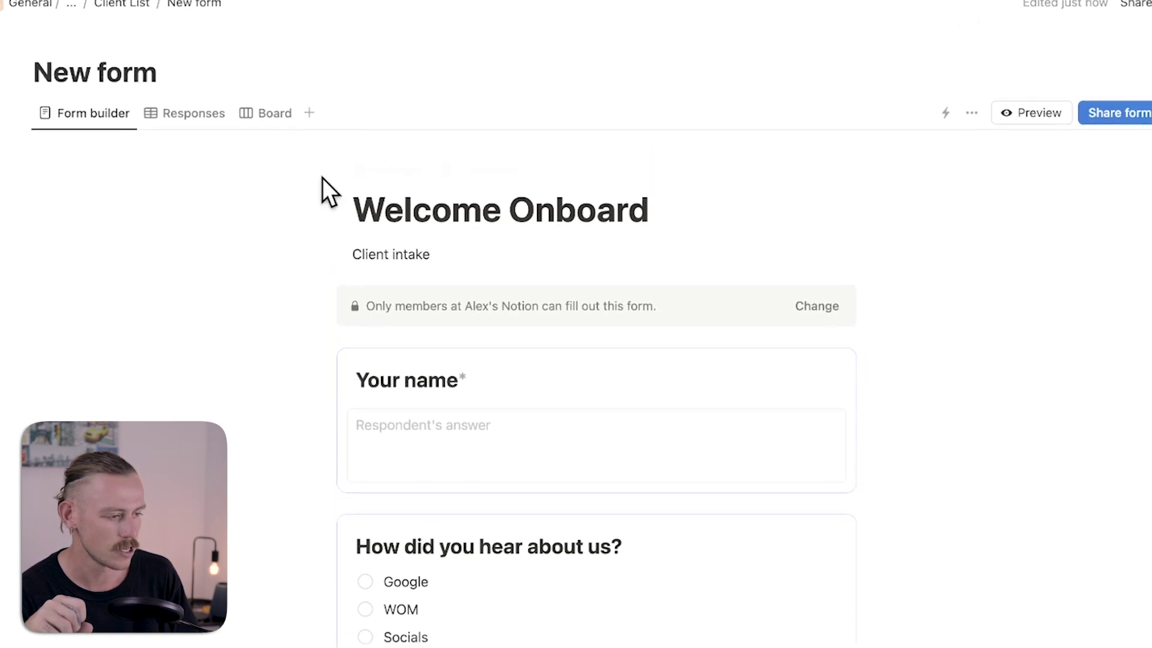
pyautogui.click(195, 119)
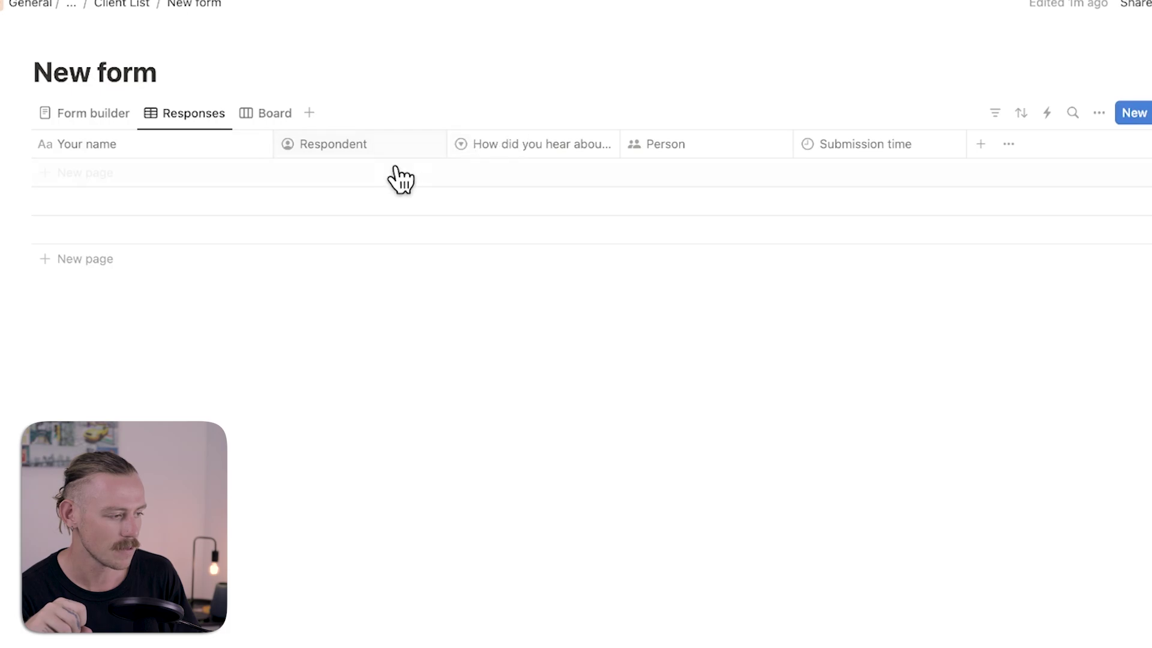
pyautogui.moveTo(620, 140); pyautogui.dragTo(661, 147)
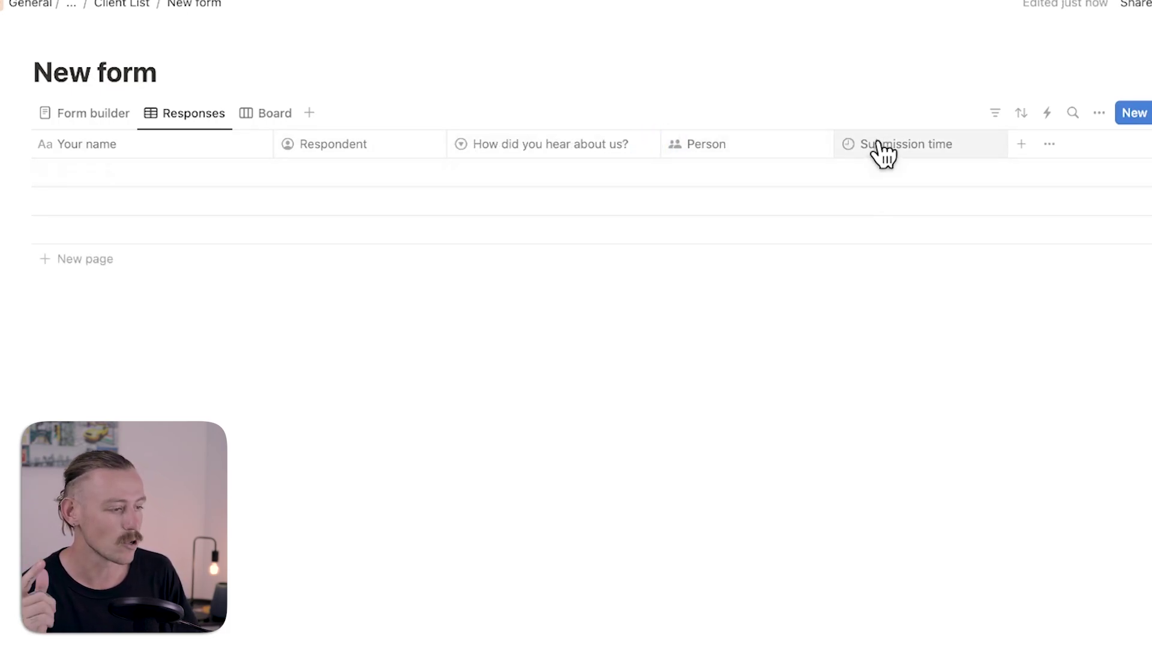
pyautogui.click(96, 115)
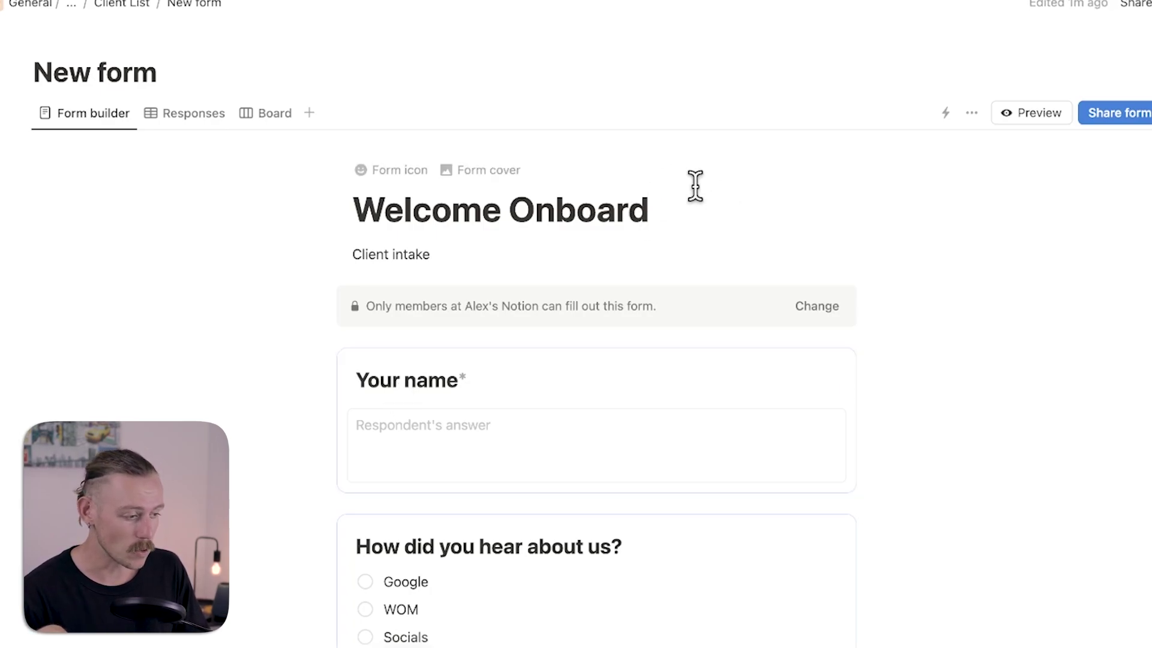
# Step: Add an Email question between "Your name" and "How did you hear about us?", keeping its default title
pyautogui.scroll(-2, 696, 186)
pyautogui.scroll(-2, 731, 285)
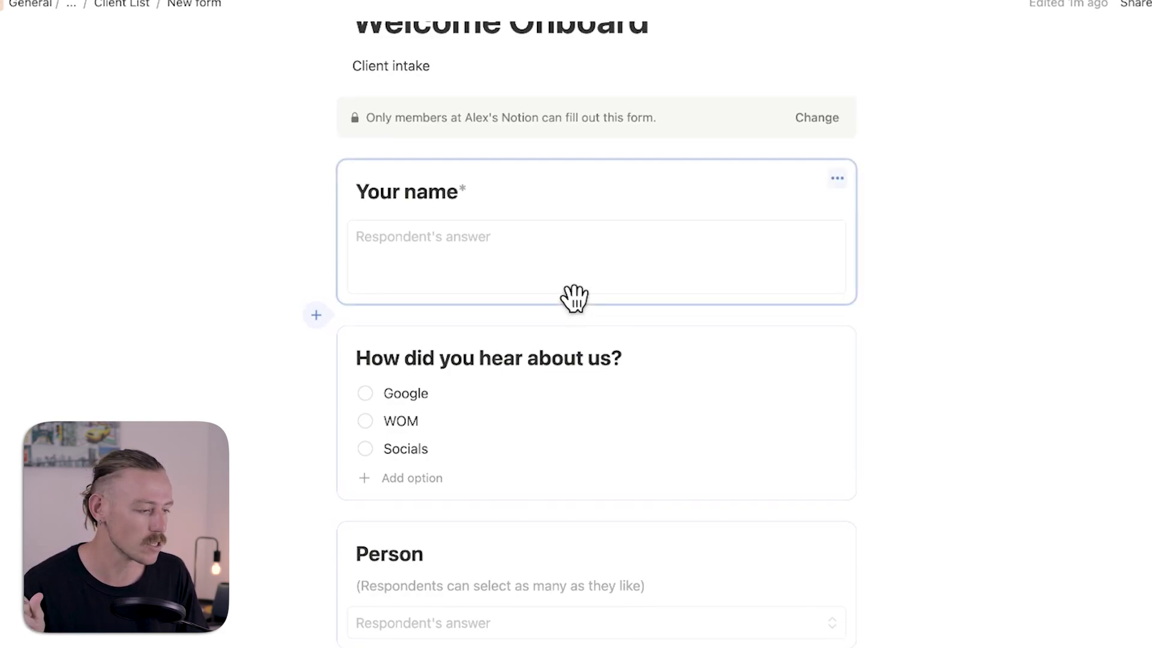
pyautogui.click(316, 316)
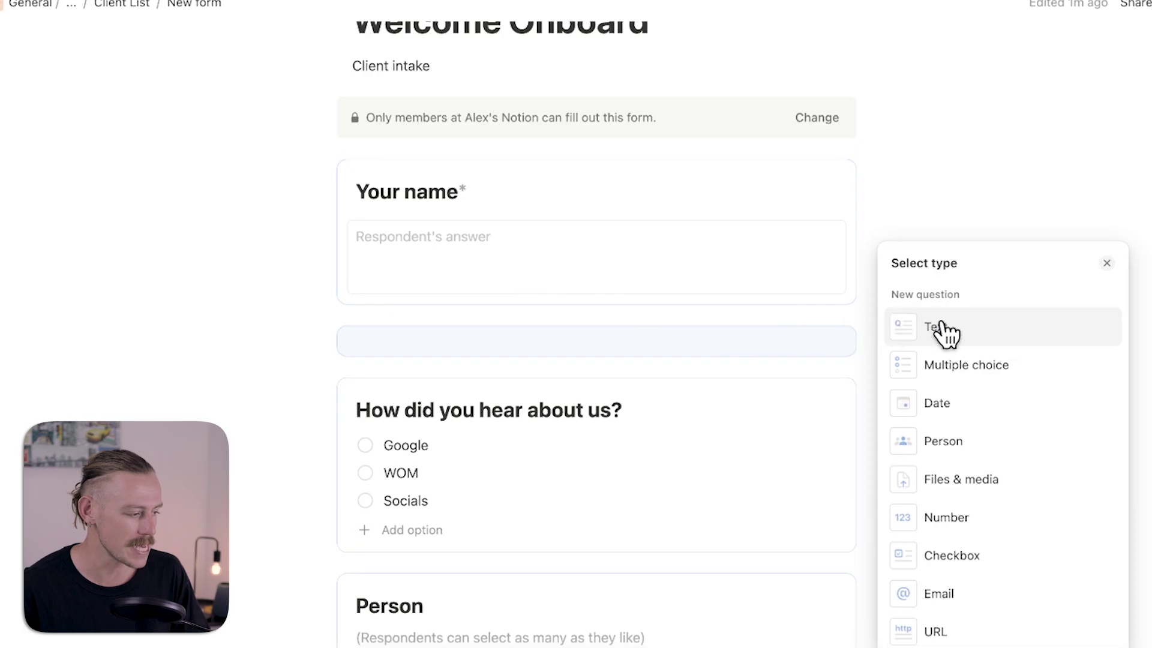
pyautogui.click(989, 594)
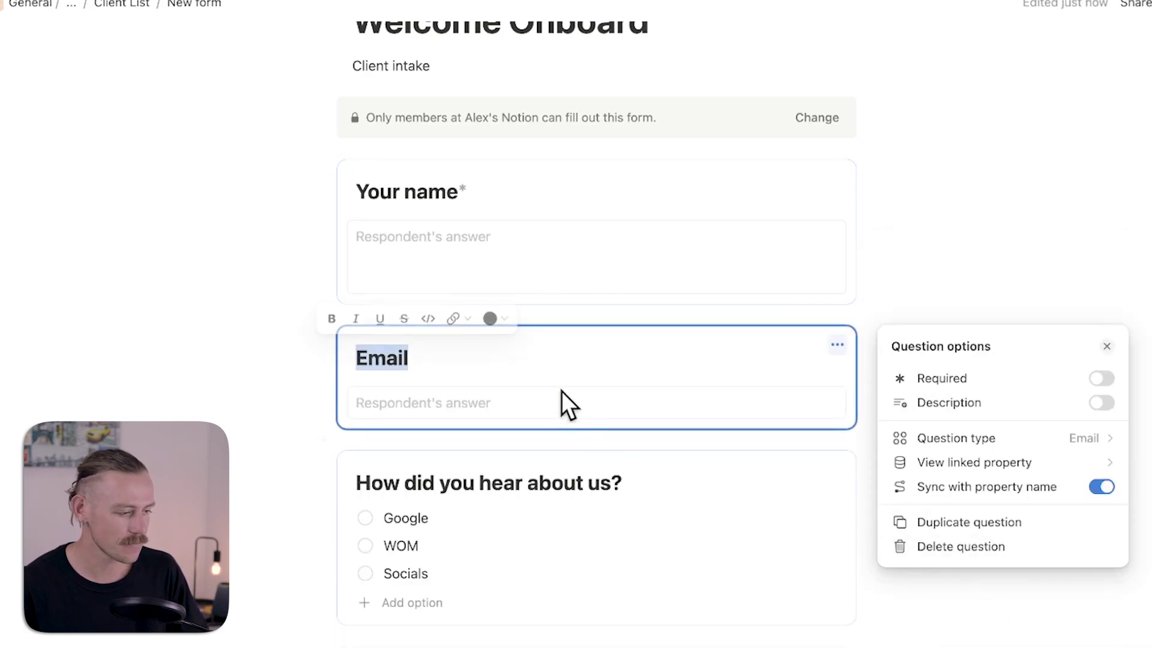
pyautogui.click(295, 369)
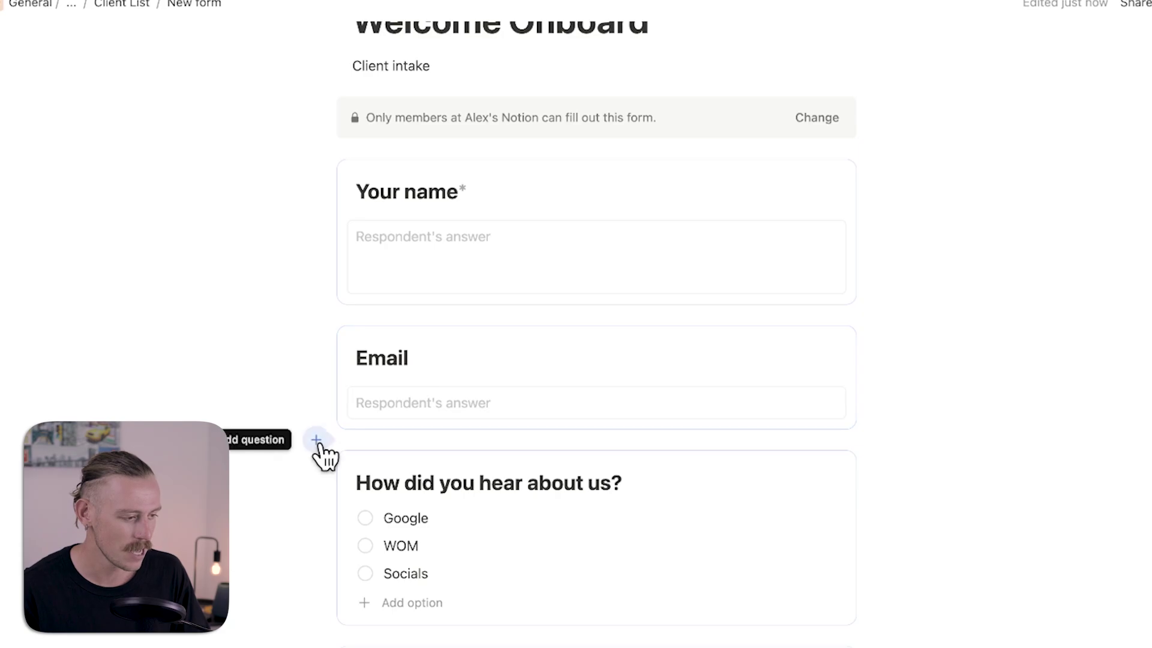
# Step: Add a Phone question directly below the Email question, keeping its default title
pyautogui.click(320, 441)
pyautogui.click(942, 647)
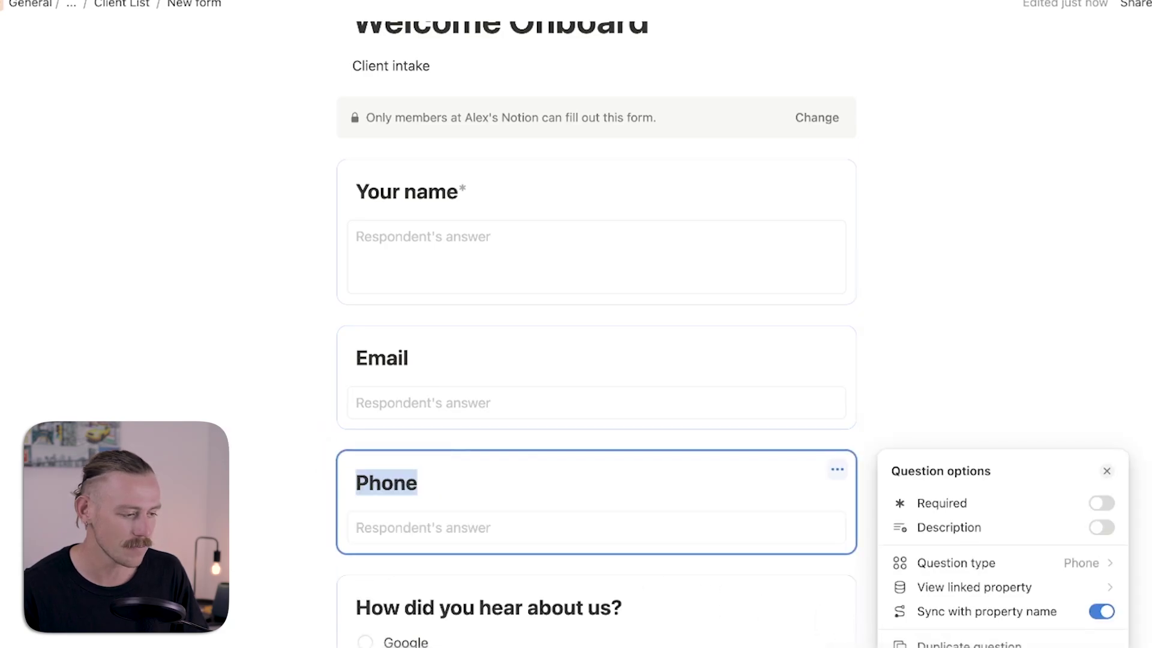
pyautogui.click(304, 502)
# Step: Add a URL question below the Phone question and title it "Website URL"
pyautogui.scroll(-4, 317, 501)
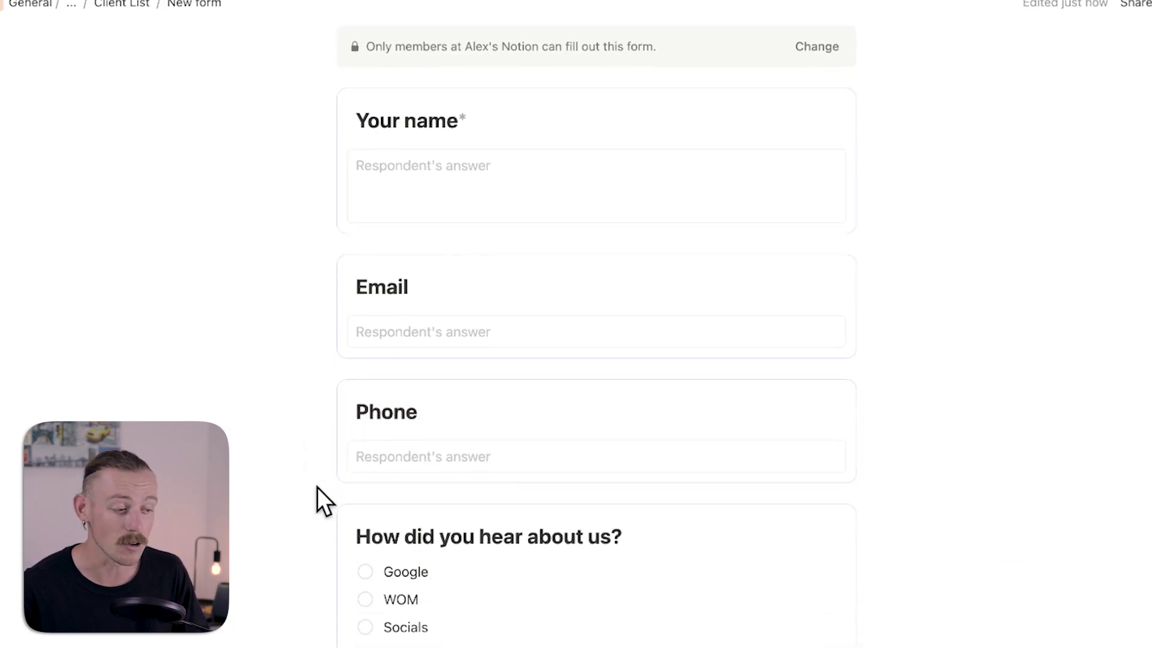
pyautogui.click(321, 353)
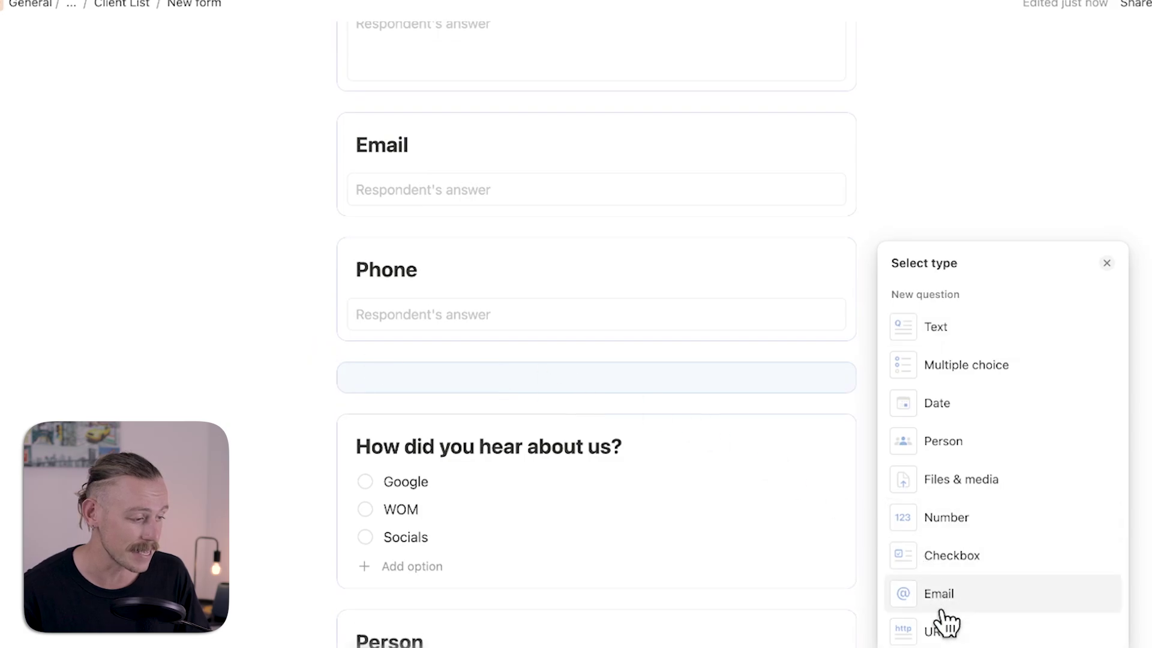
pyautogui.click(937, 629)
pyautogui.press('Left')
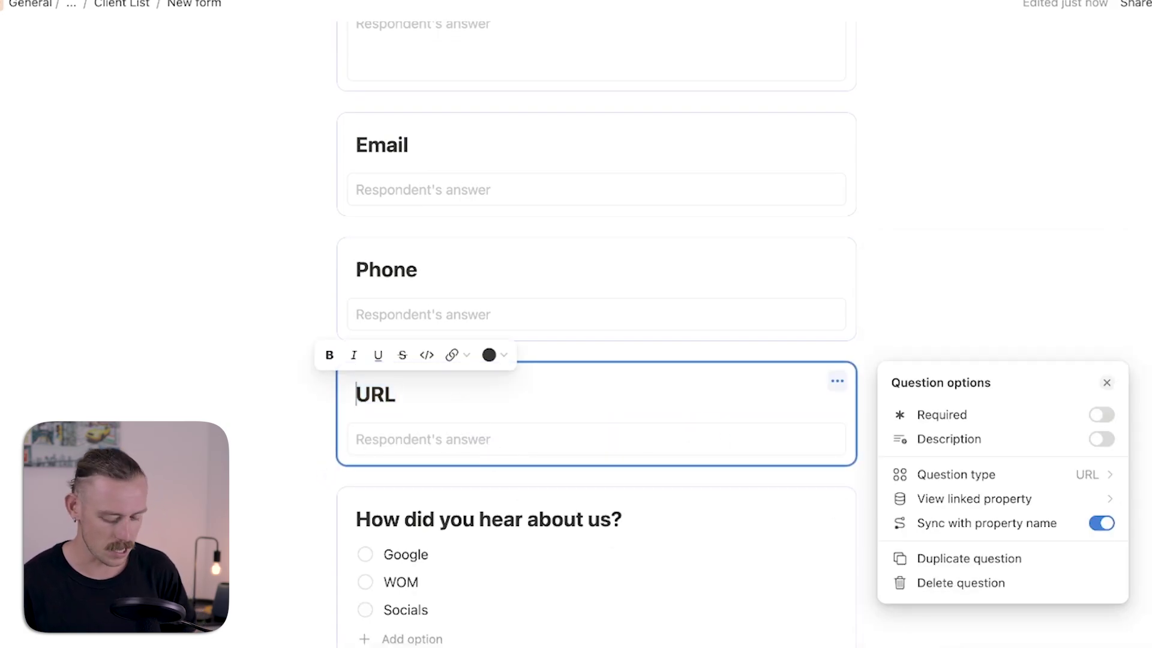
pyautogui.write('Website')
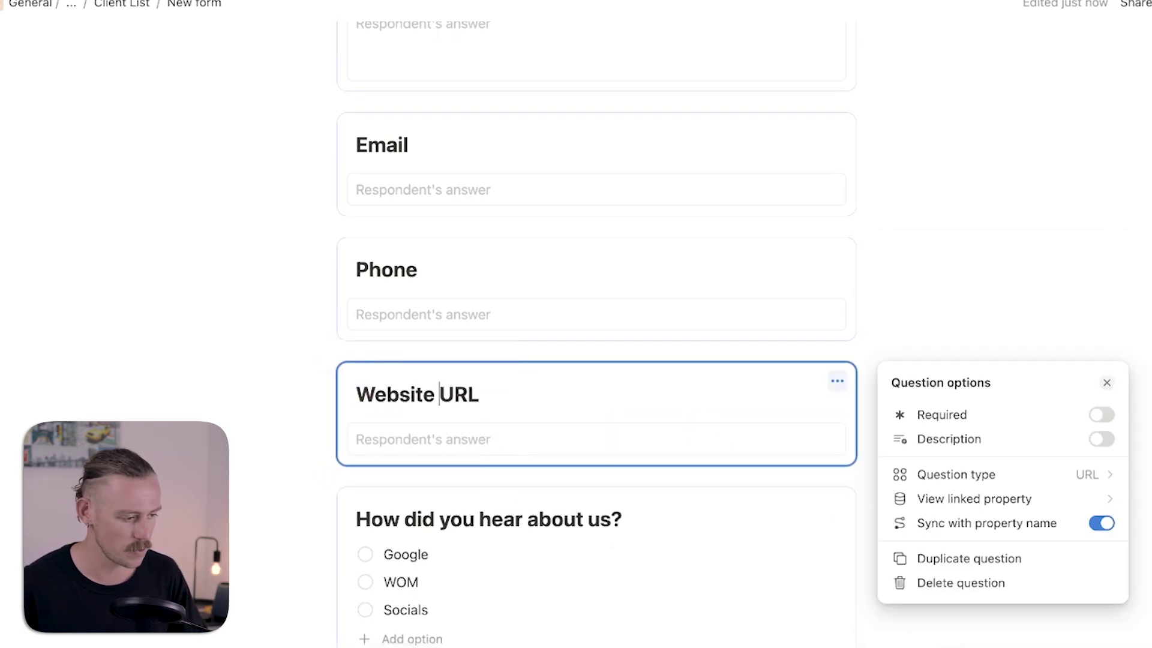
pyautogui.click(257, 381)
# Step: Rename the Person question at the end of the form to "Manager"
pyautogui.scroll(-4, 549, 432)
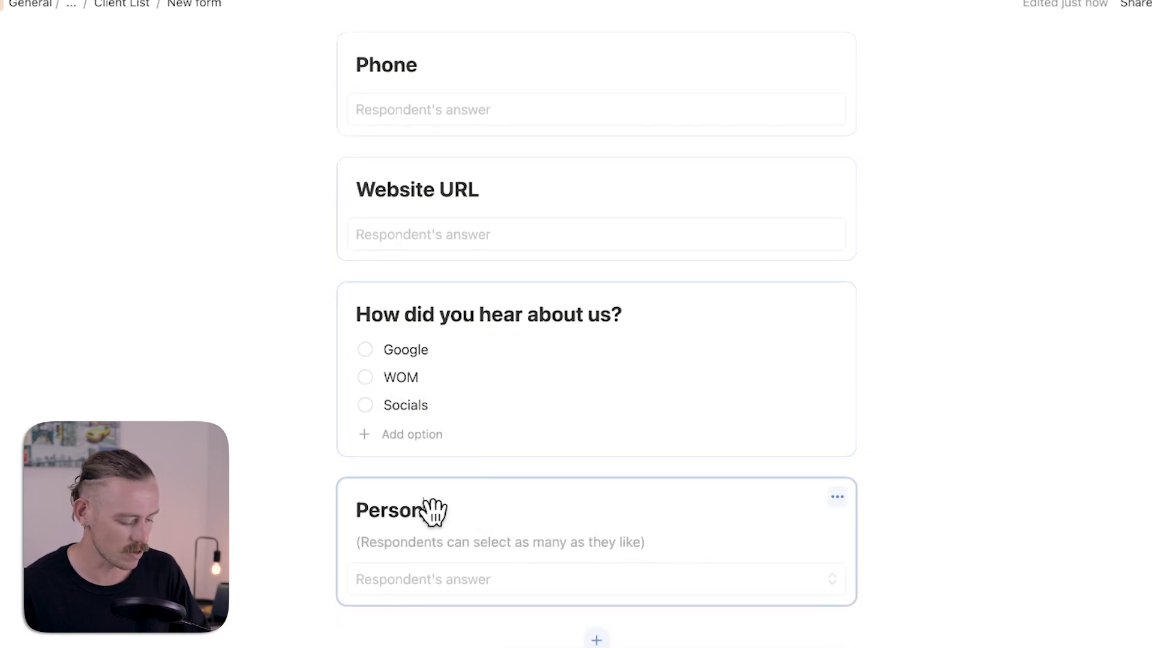
pyautogui.doubleClick(431, 511)
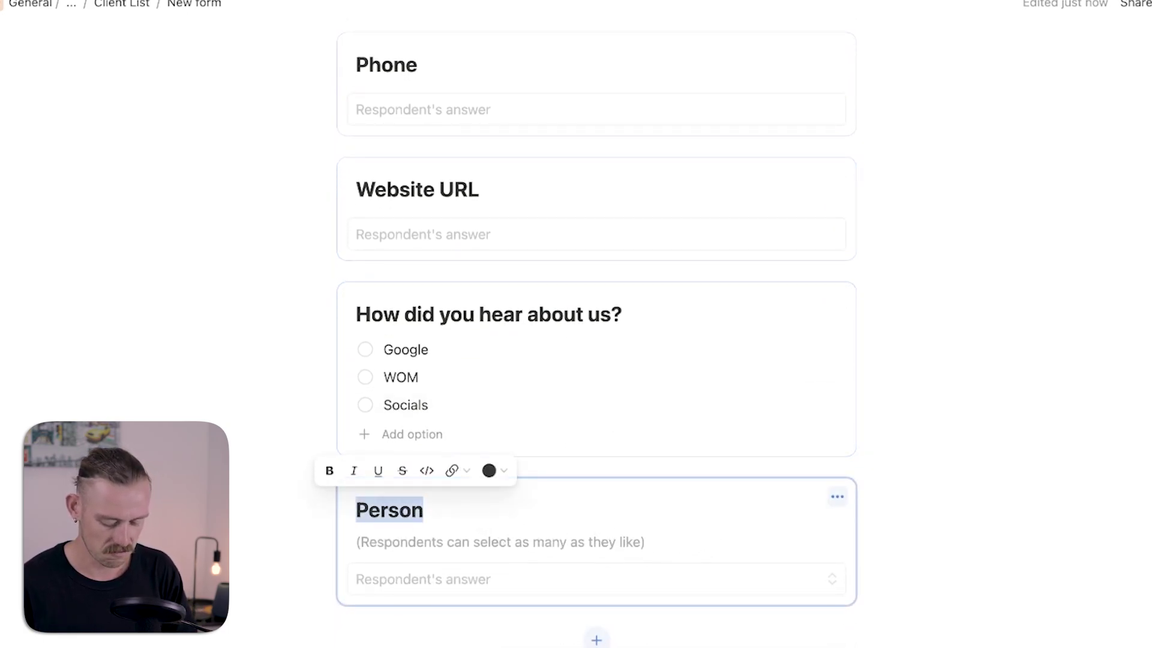
pyautogui.write('Manager')
# Step: Start a new automation for the form's database and set its trigger to "Page added"
pyautogui.scroll(8, 830, 462)
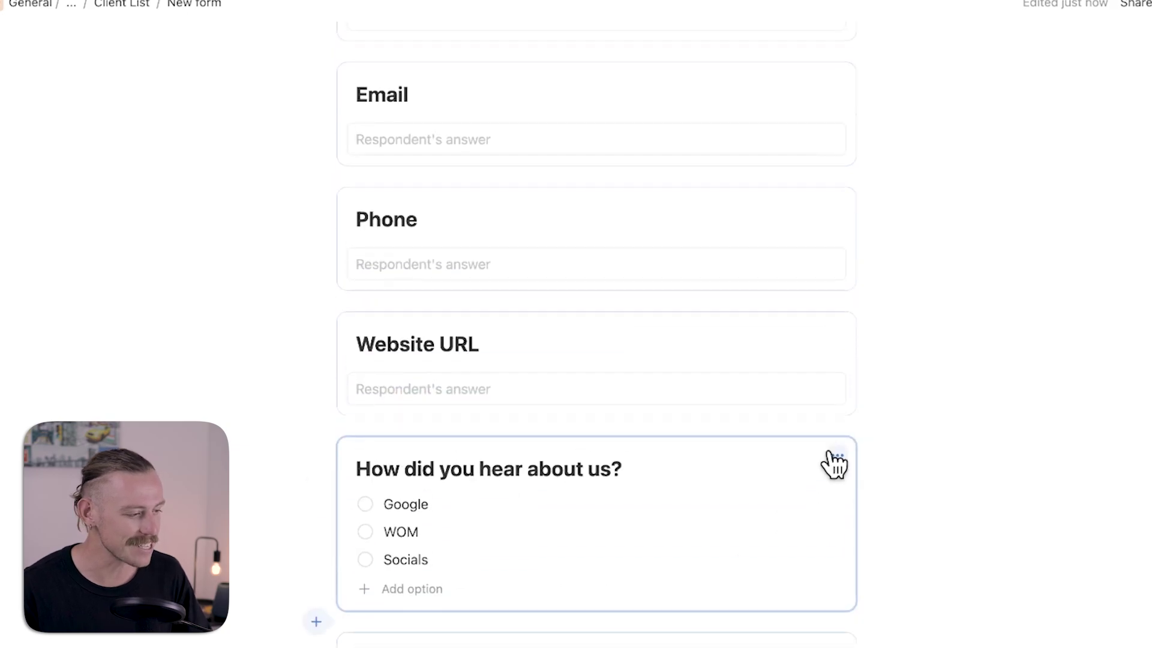
pyautogui.scroll(2, 857, 454)
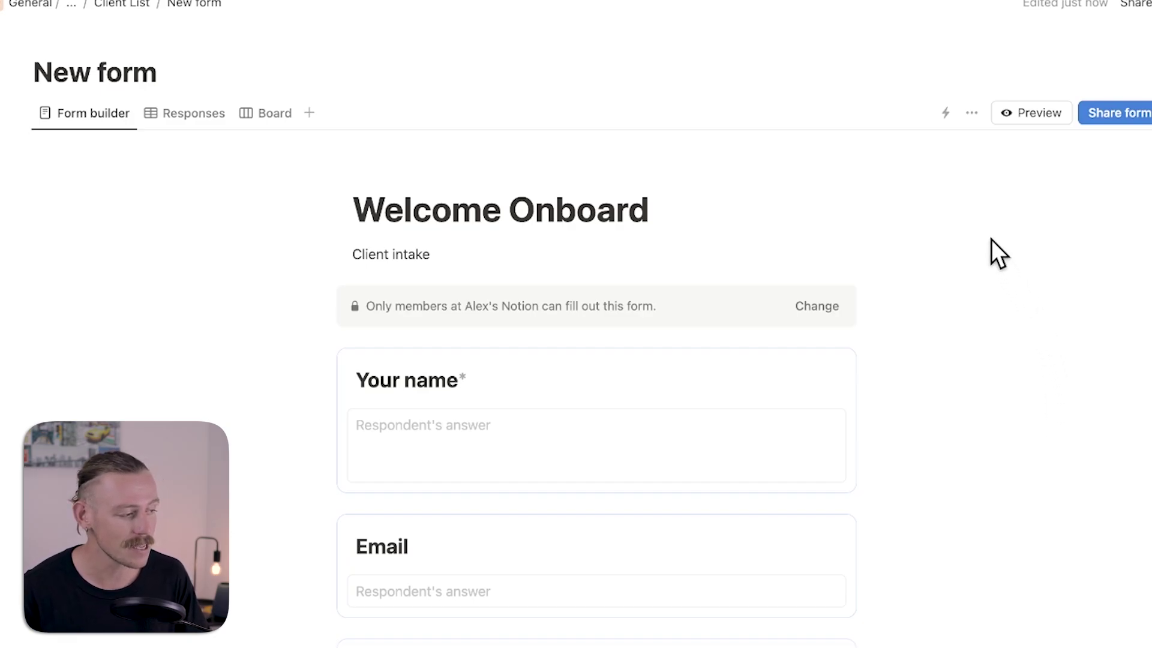
pyautogui.click(946, 114)
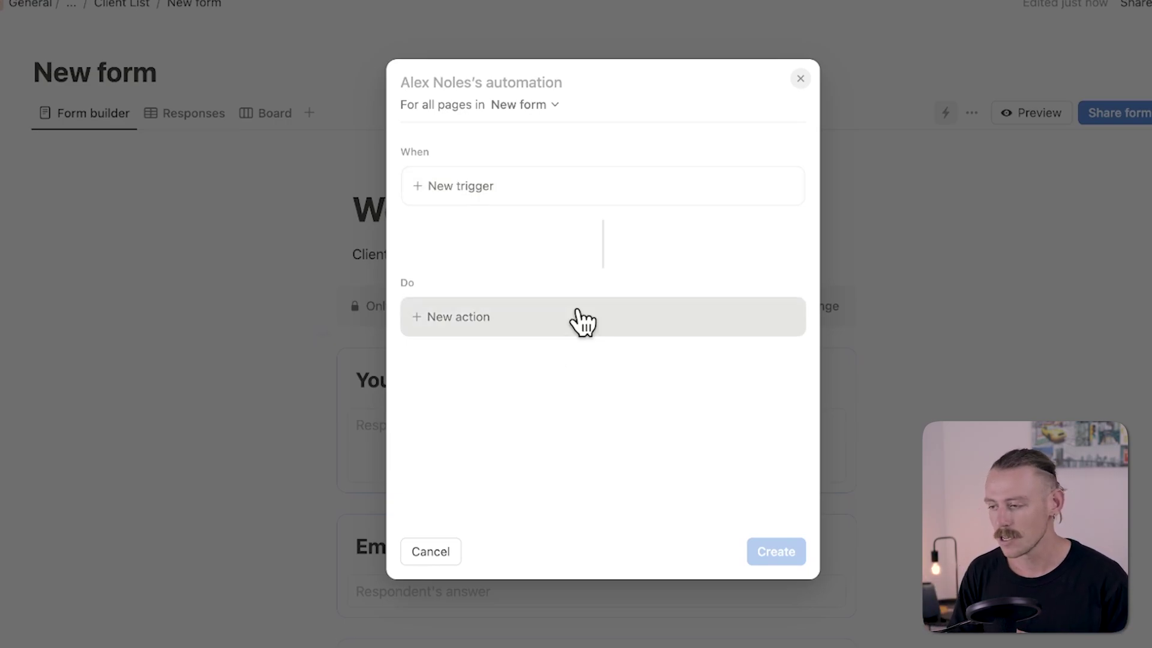
pyautogui.click(657, 213)
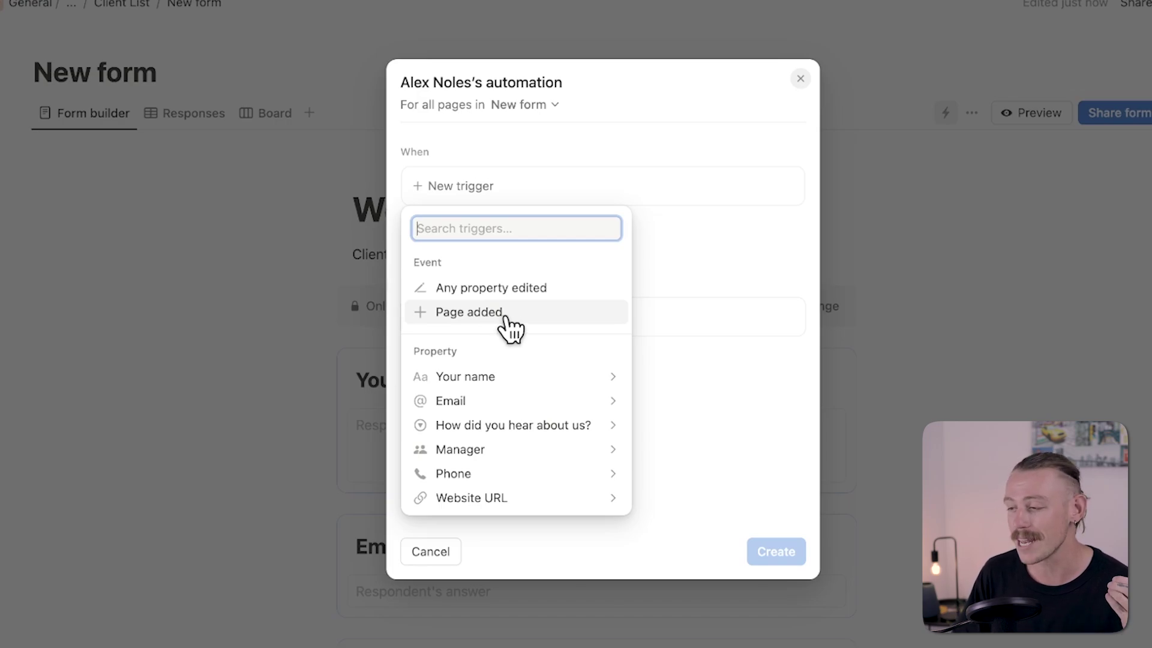
pyautogui.click(489, 317)
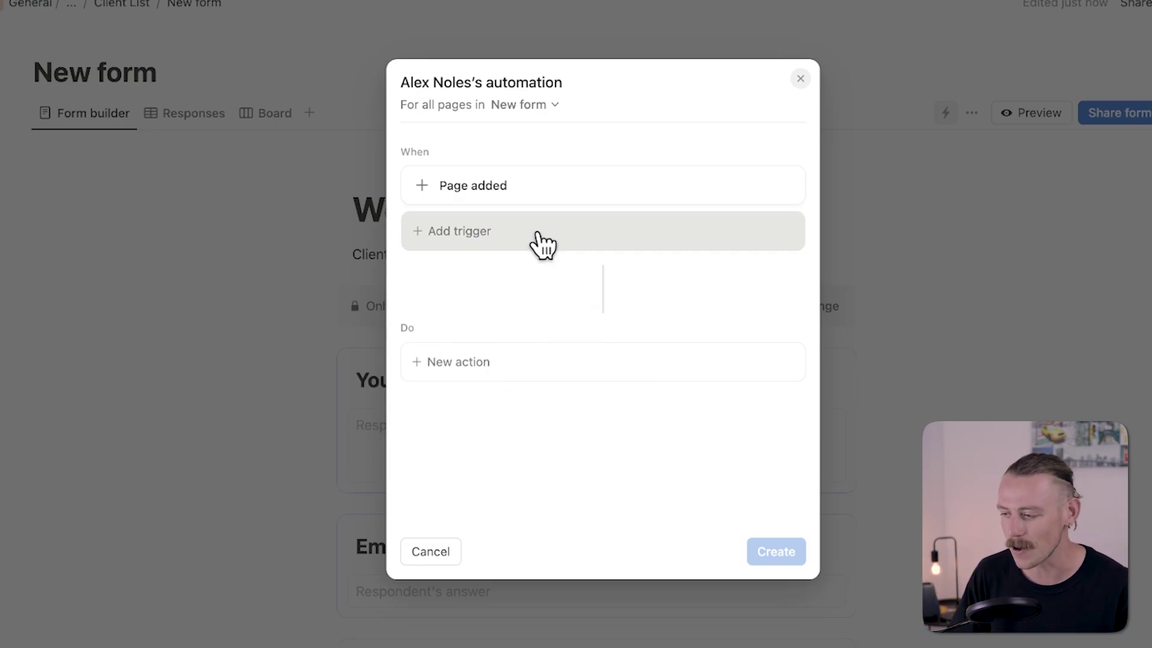
# Step: Give the automation an "Add page to" action and choose the Project Tracker database as its target
pyautogui.click(570, 363)
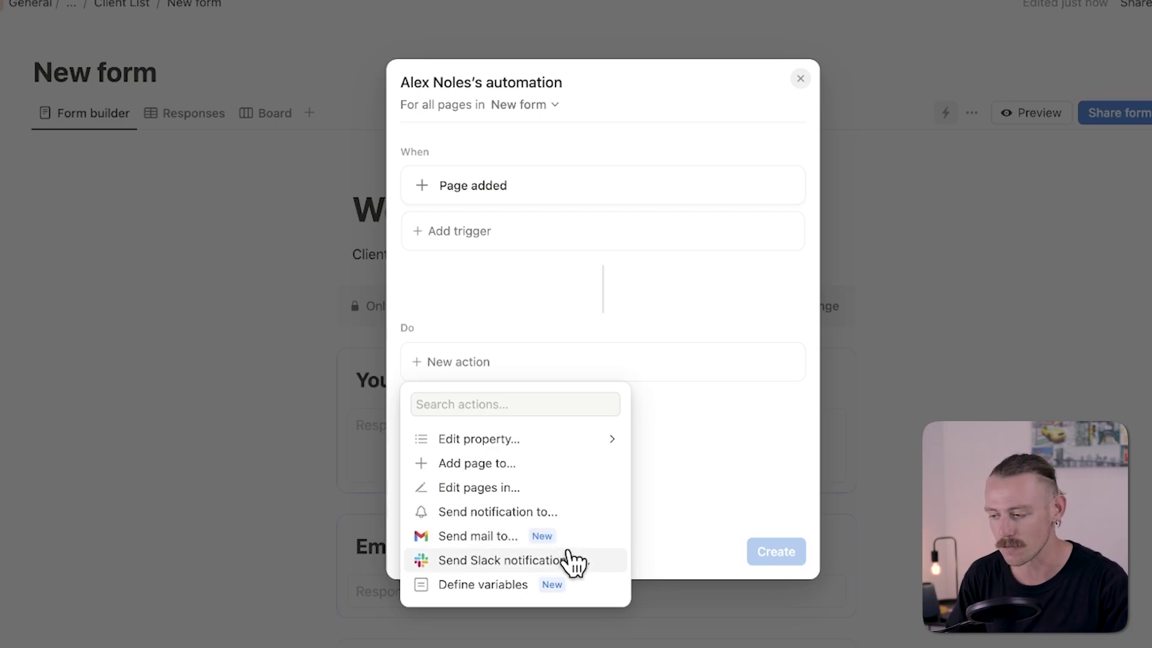
pyautogui.click(560, 471)
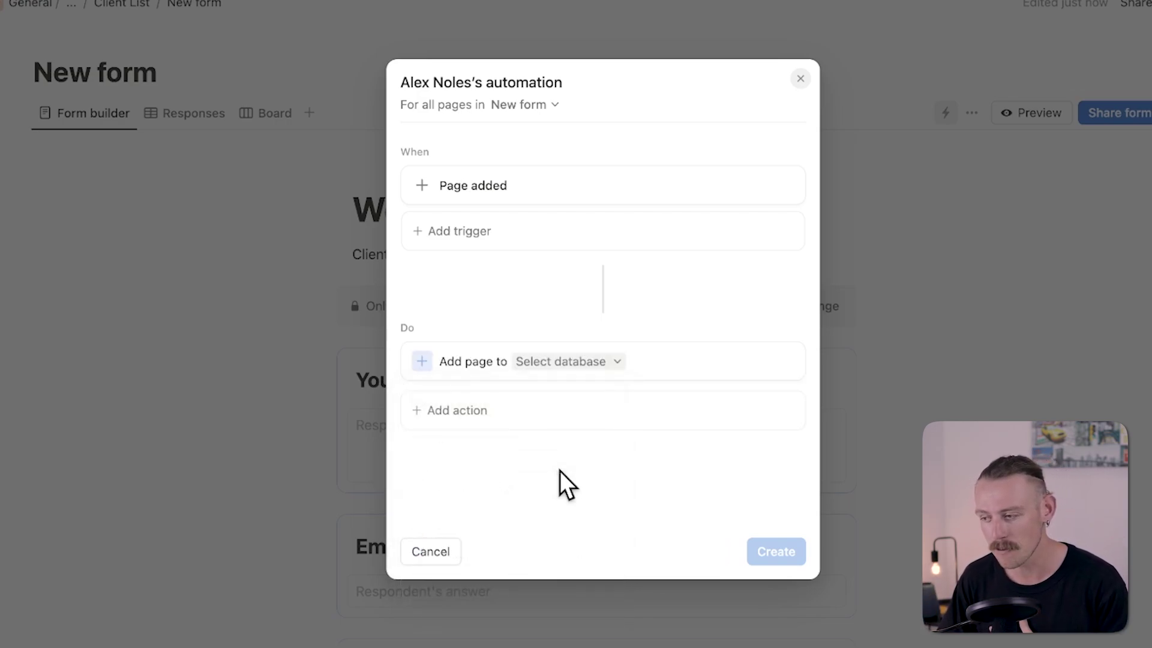
pyautogui.click(608, 368)
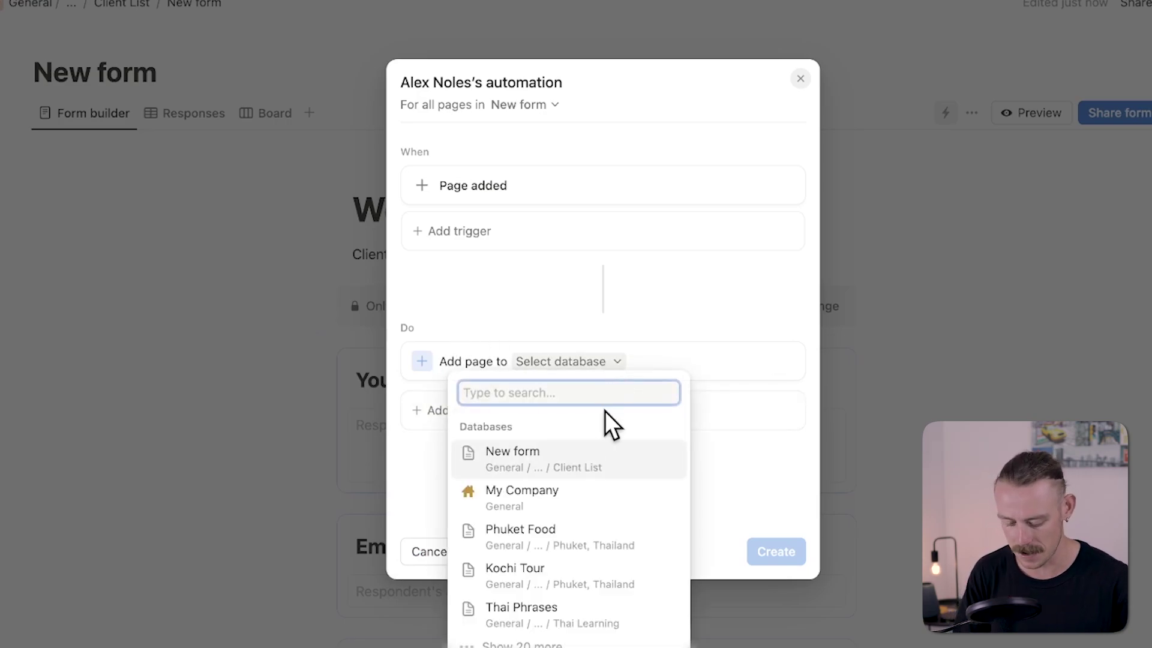
pyautogui.write('project')
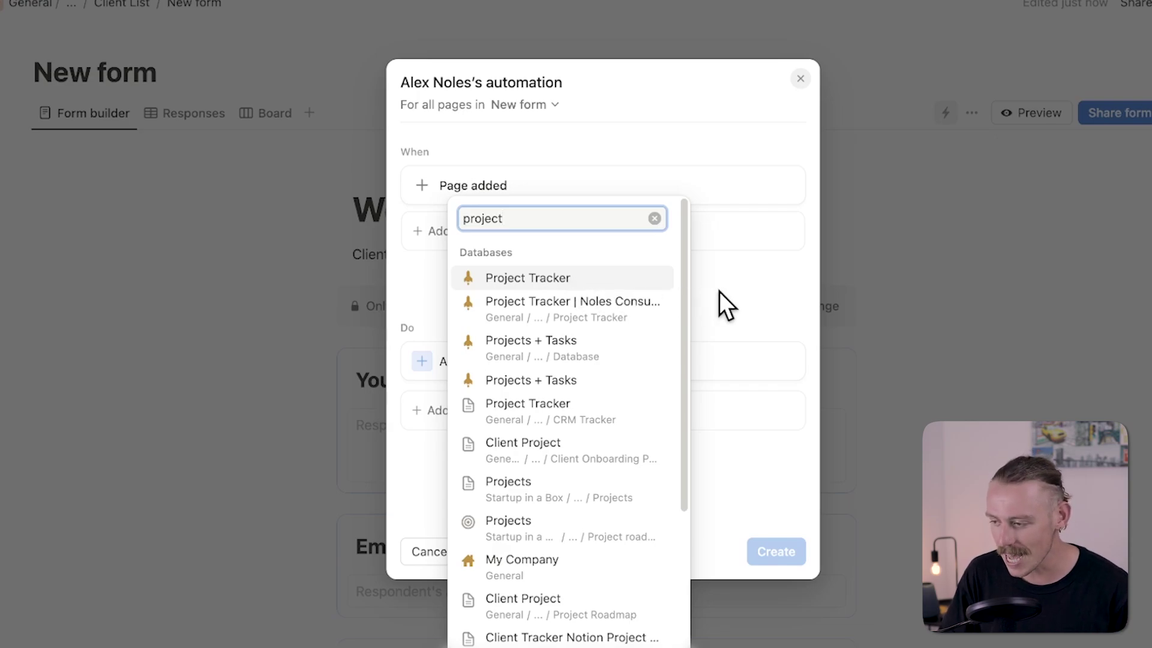
pyautogui.click(611, 280)
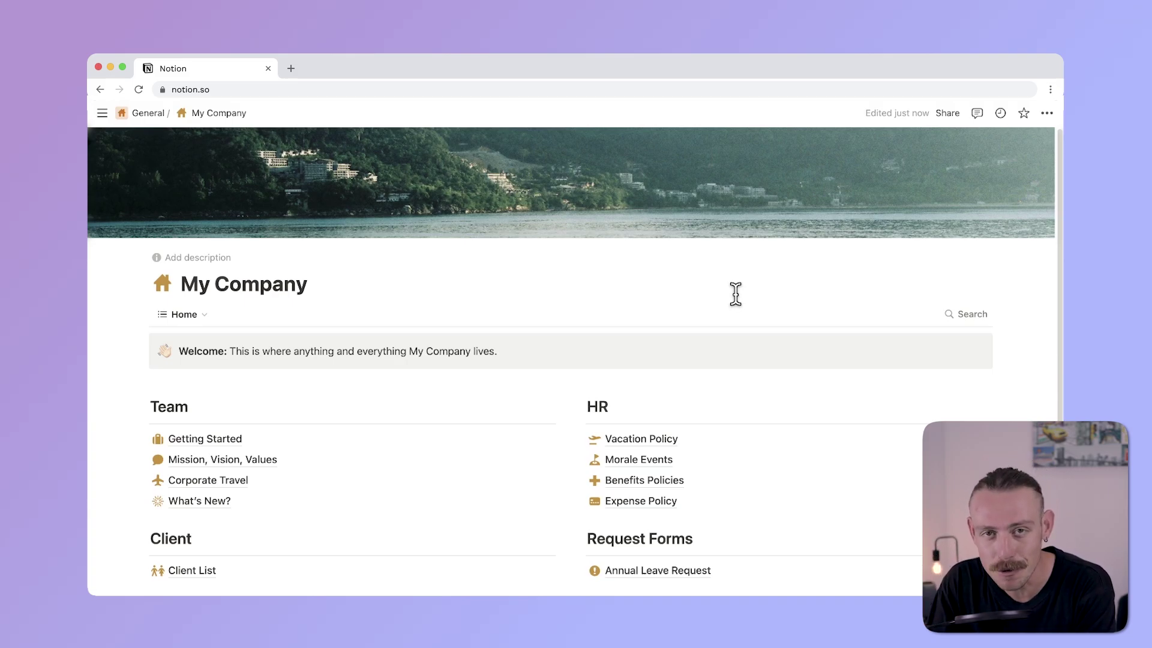
# Step: Open the Resource Request Tracker, add a form view with five questions auto-created from the existing properties, and review those questions
pyautogui.scroll(-3, 516, 426)
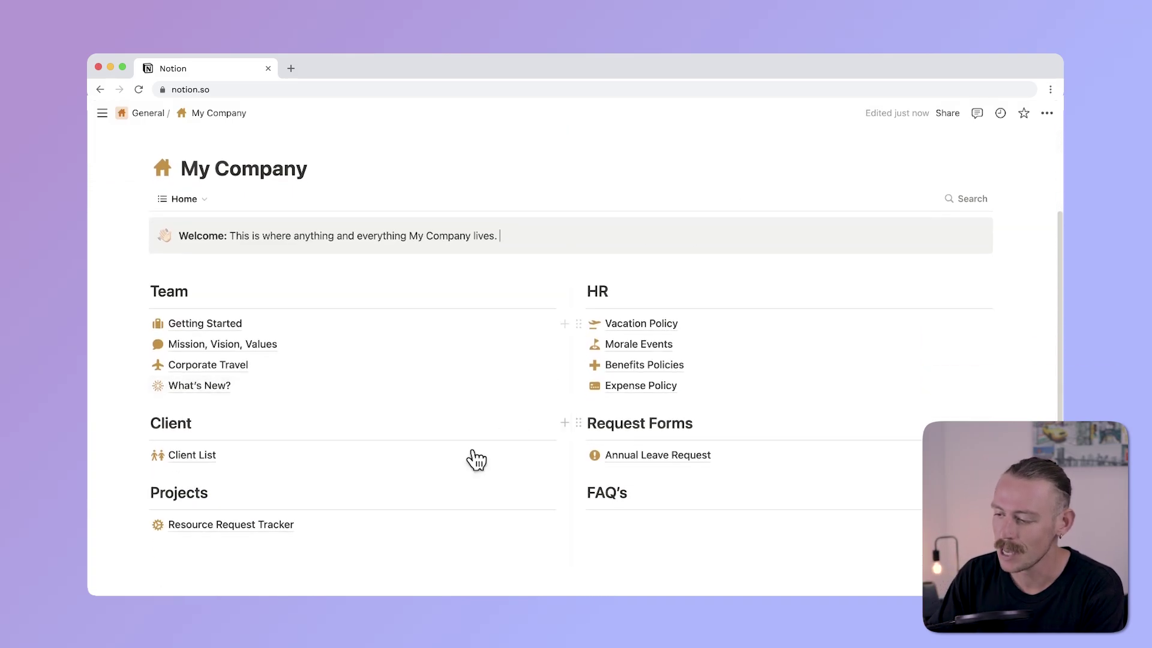
pyautogui.click(273, 523)
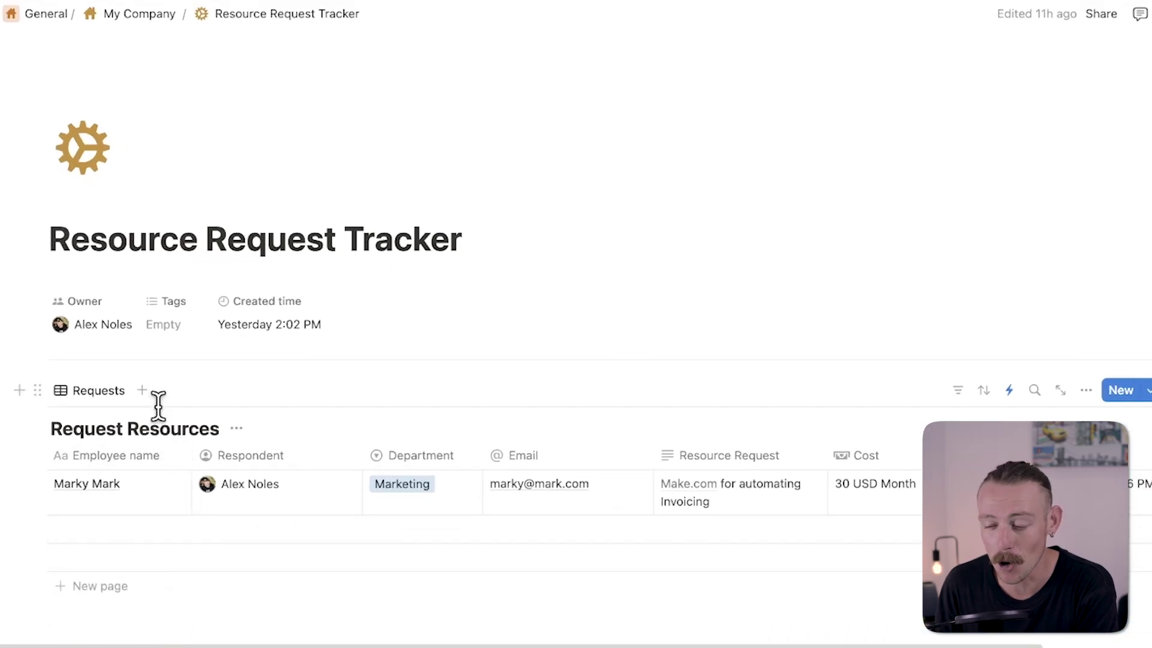
pyautogui.click(144, 391)
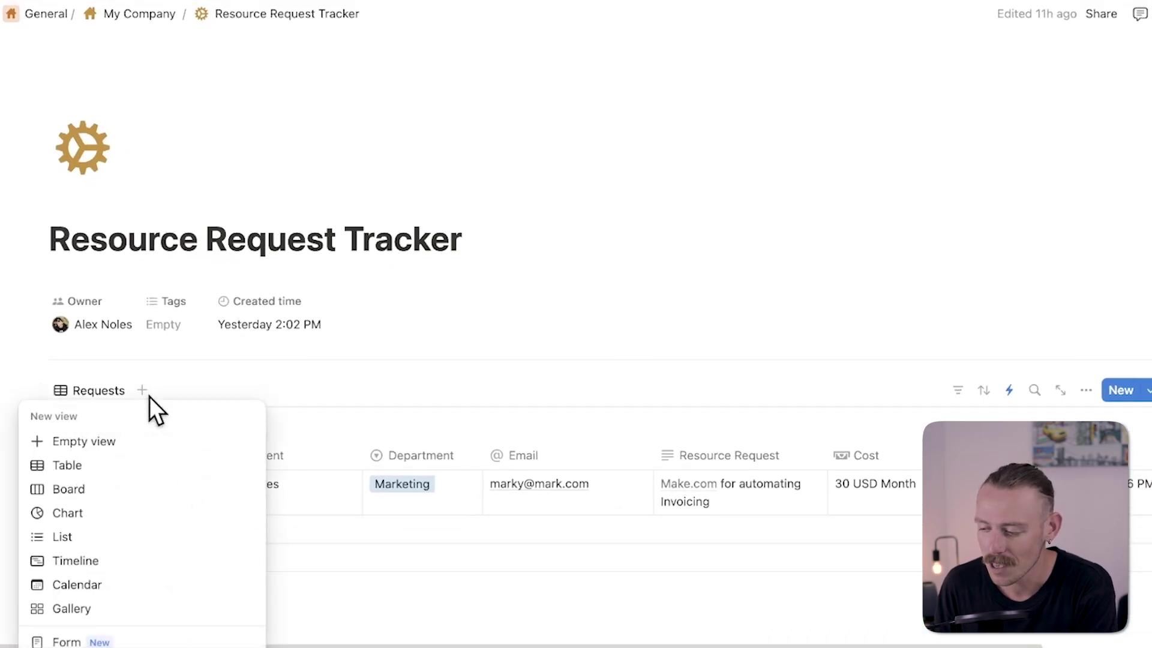
pyautogui.click(159, 642)
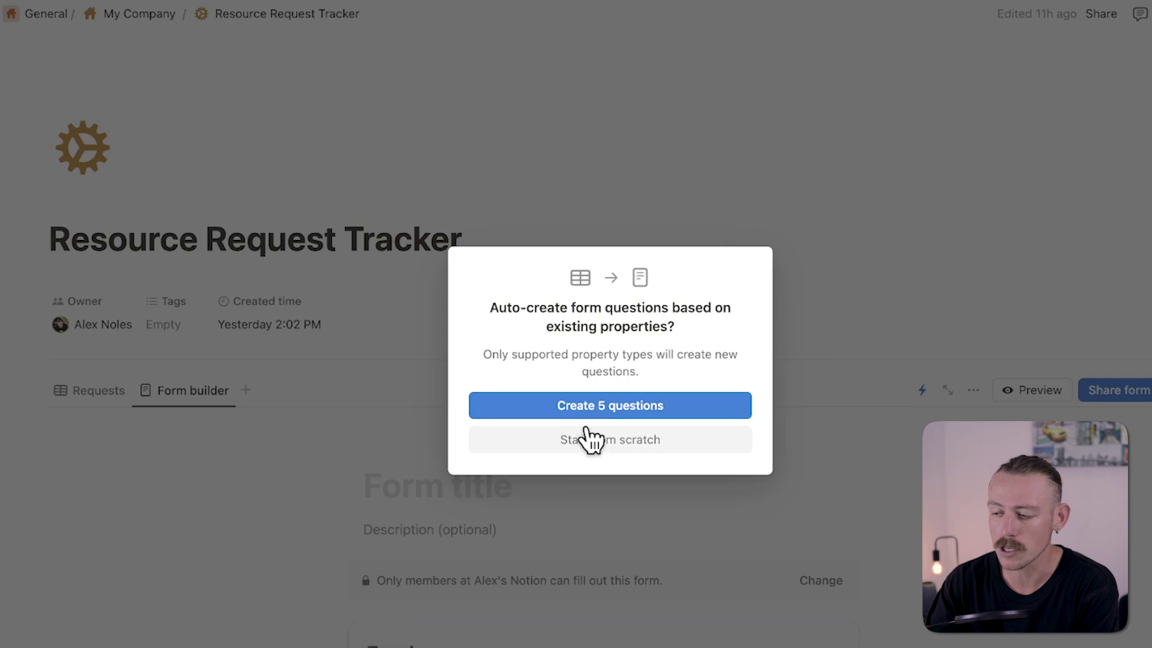
pyautogui.click(676, 410)
pyautogui.scroll(-1, 618, 606)
pyautogui.scroll(-8, 586, 639)
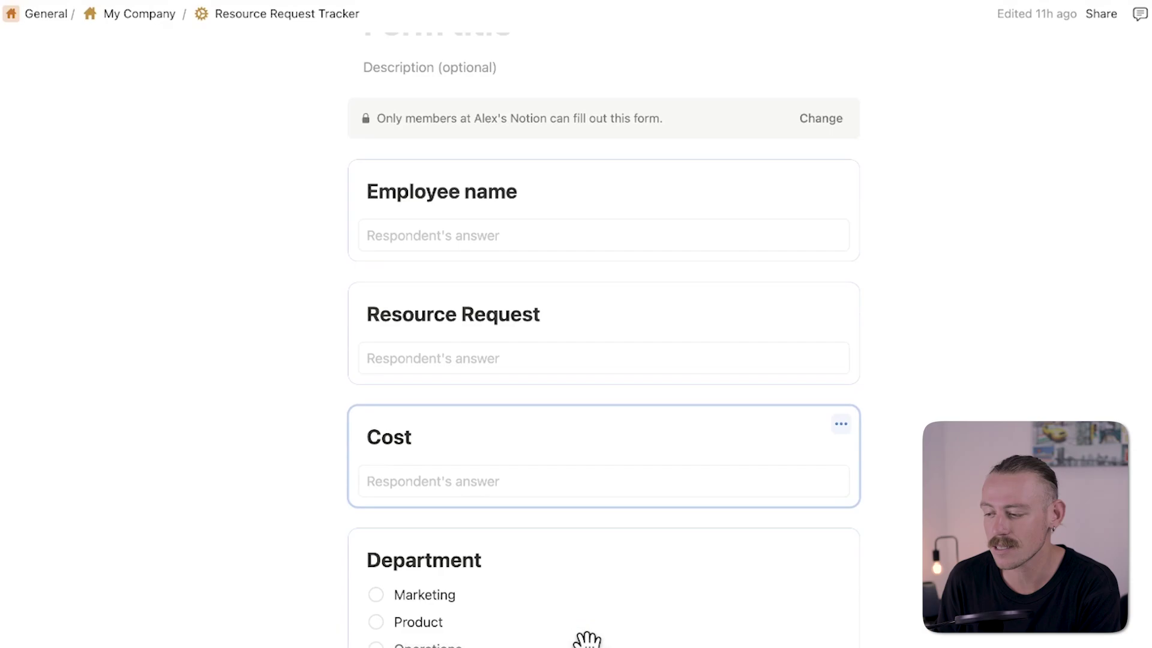
pyautogui.scroll(-3, 586, 639)
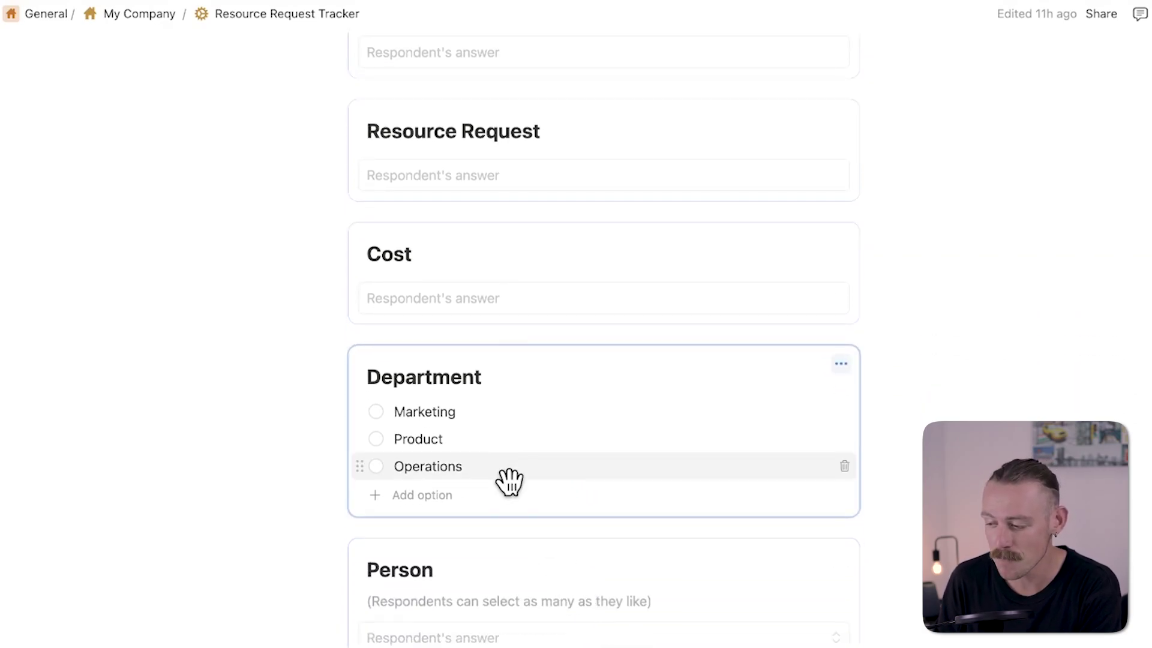
# Step: Compare the questions in the form builder with the columns of the Requests table
pyautogui.scroll(-1, 522, 516)
pyautogui.scroll(-2, 536, 562)
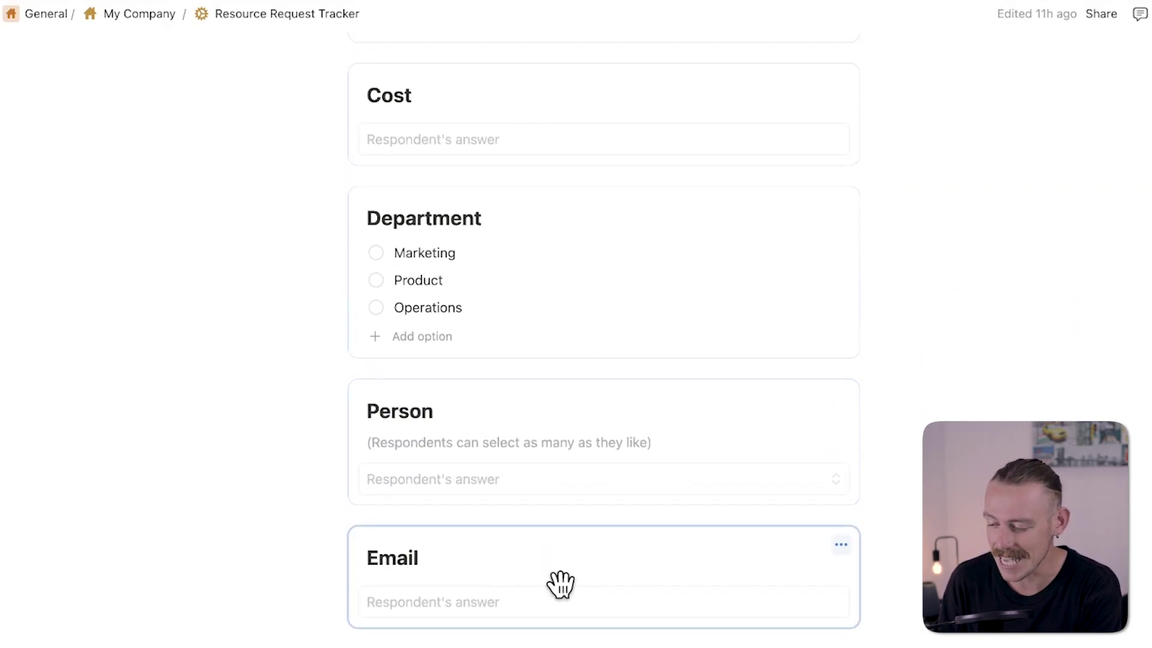
pyautogui.scroll(9, 561, 585)
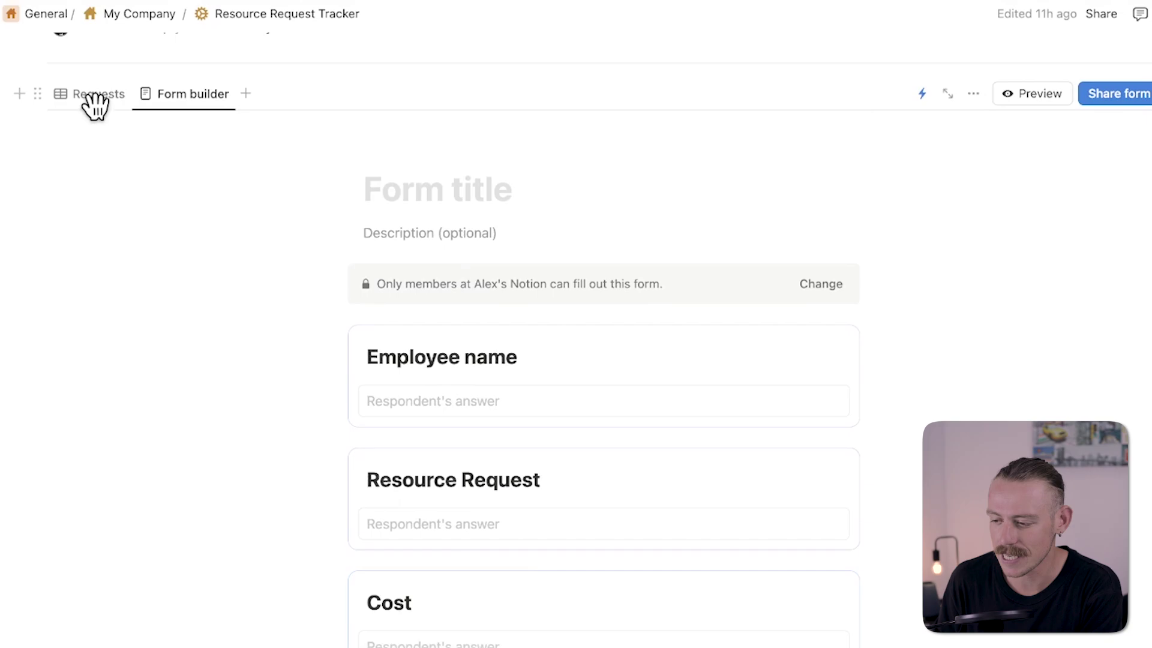
pyautogui.click(96, 96)
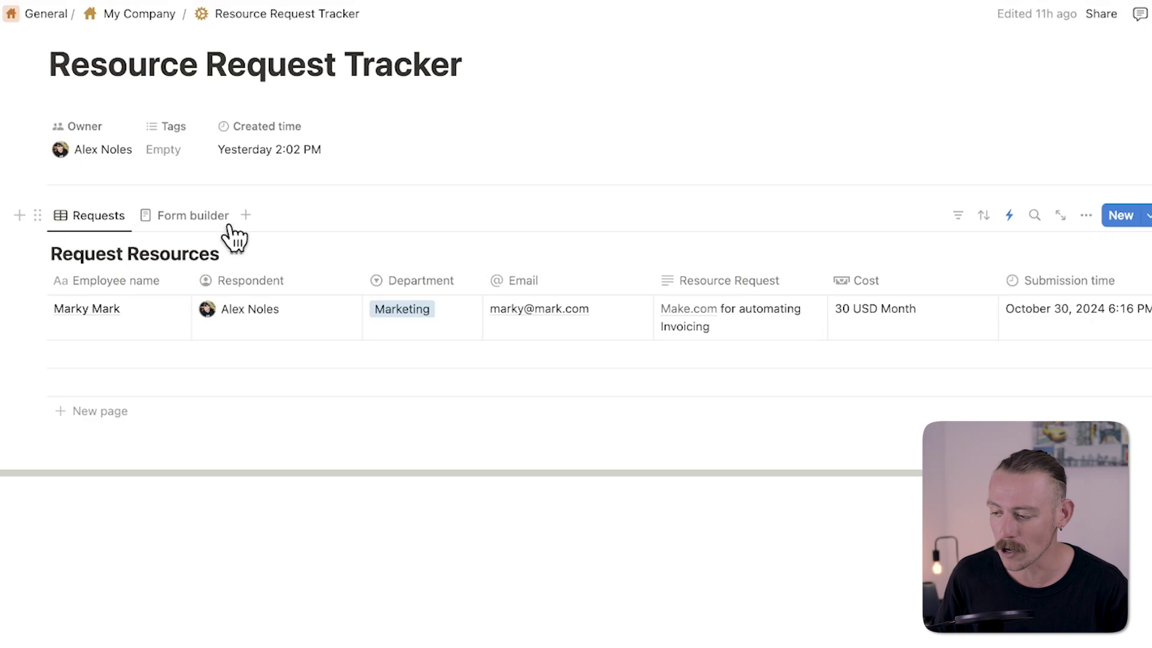
pyautogui.click(201, 222)
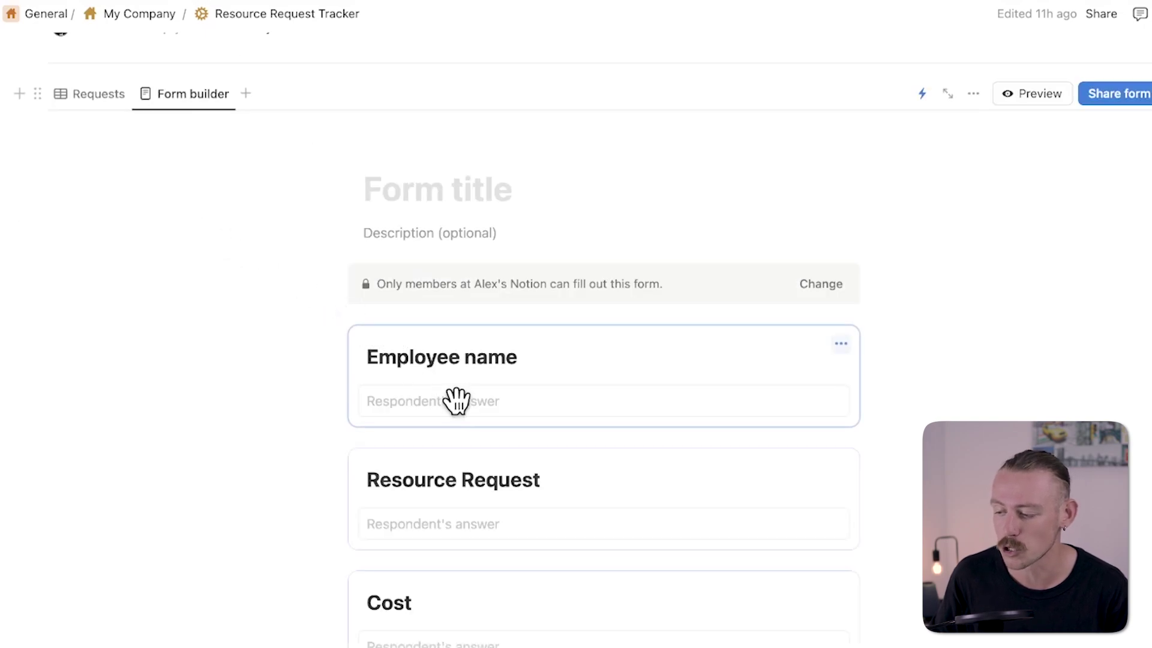
pyautogui.scroll(-3, 456, 402)
pyautogui.scroll(-6, 464, 410)
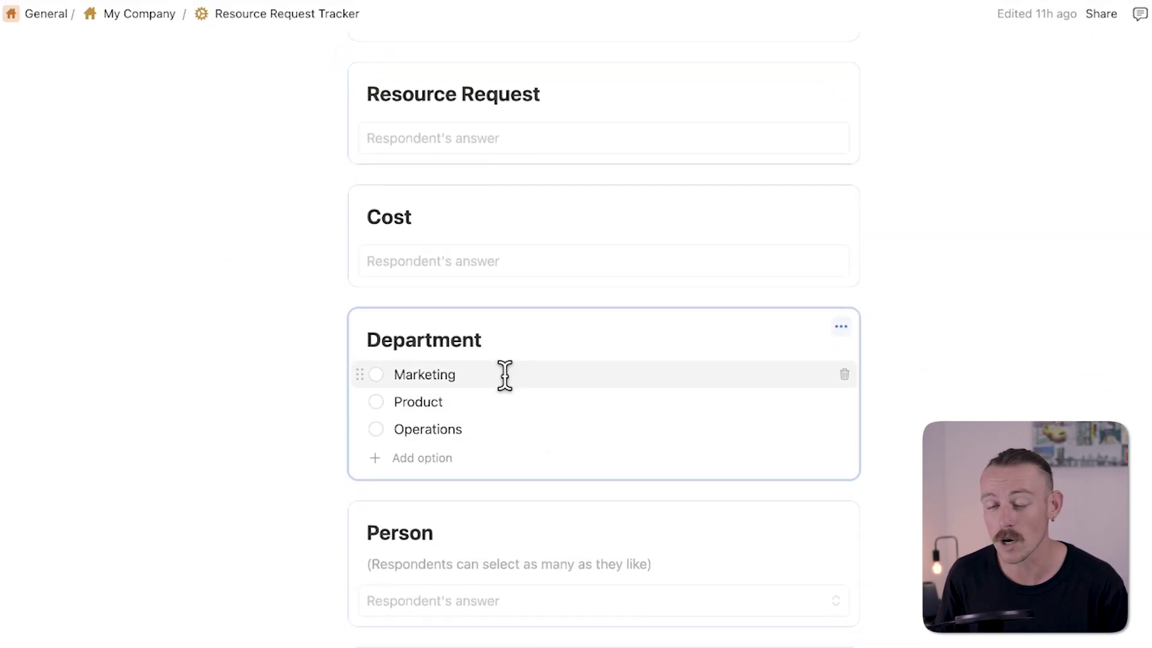
# Step: Try adding a blank fourth option to the form's Department question
pyautogui.click(429, 459)
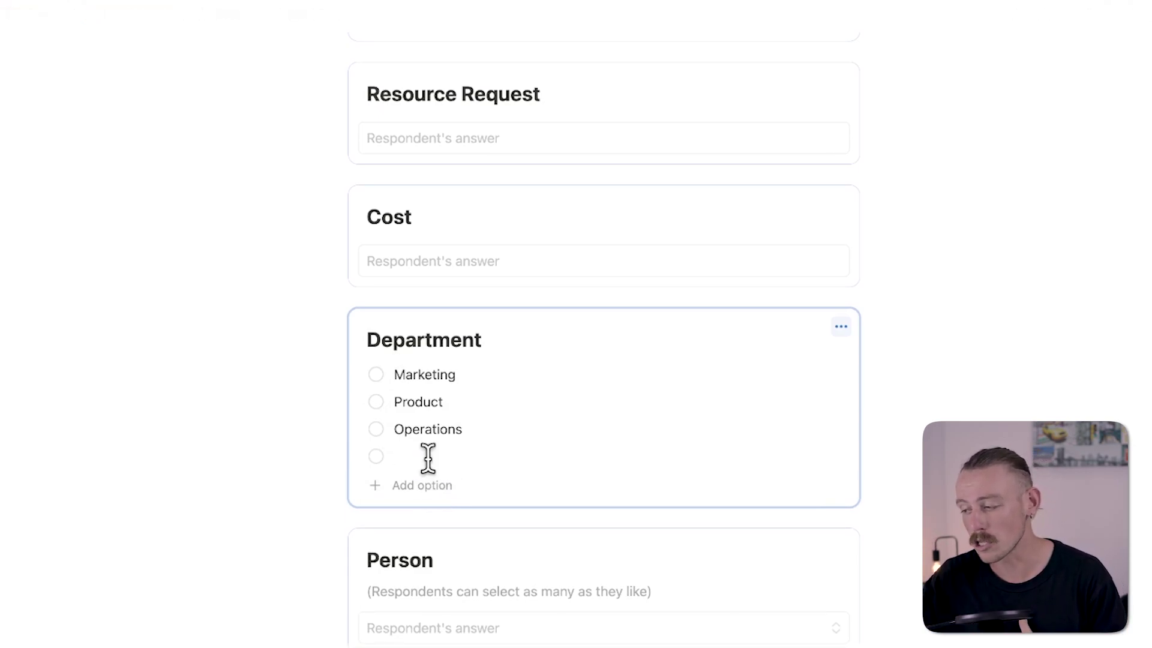
pyautogui.press('BackSpace')
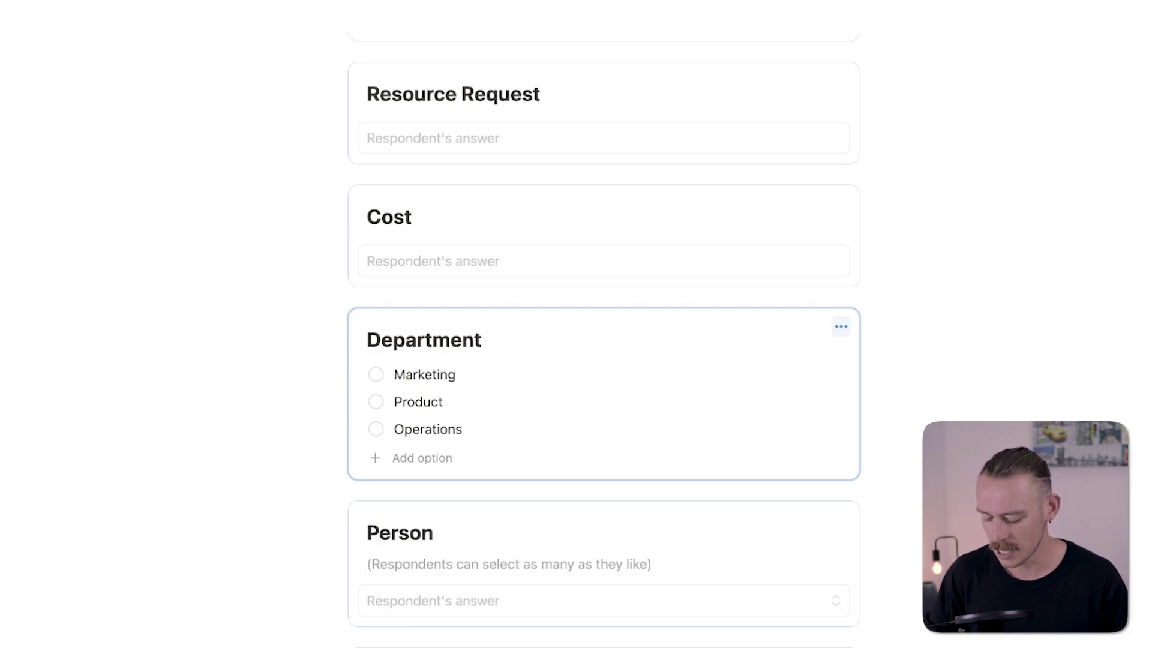
pyautogui.scroll(1, 604, 340)
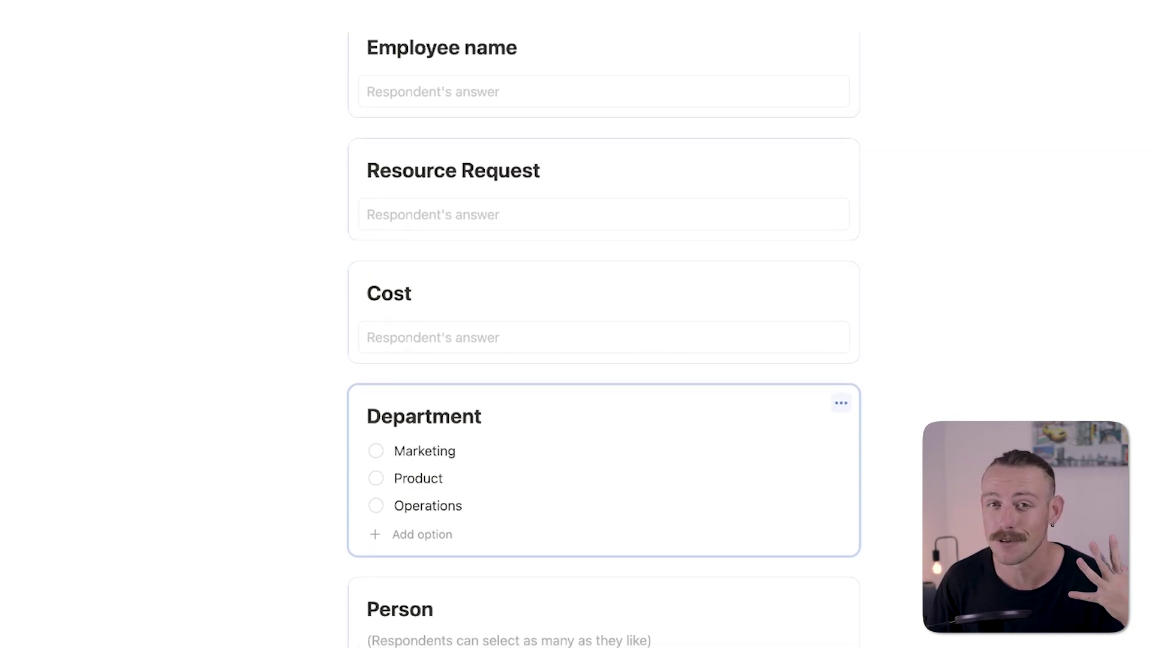
# Step: Add a Board view to the Request Resources database
pyautogui.scroll(10, 376, 462)
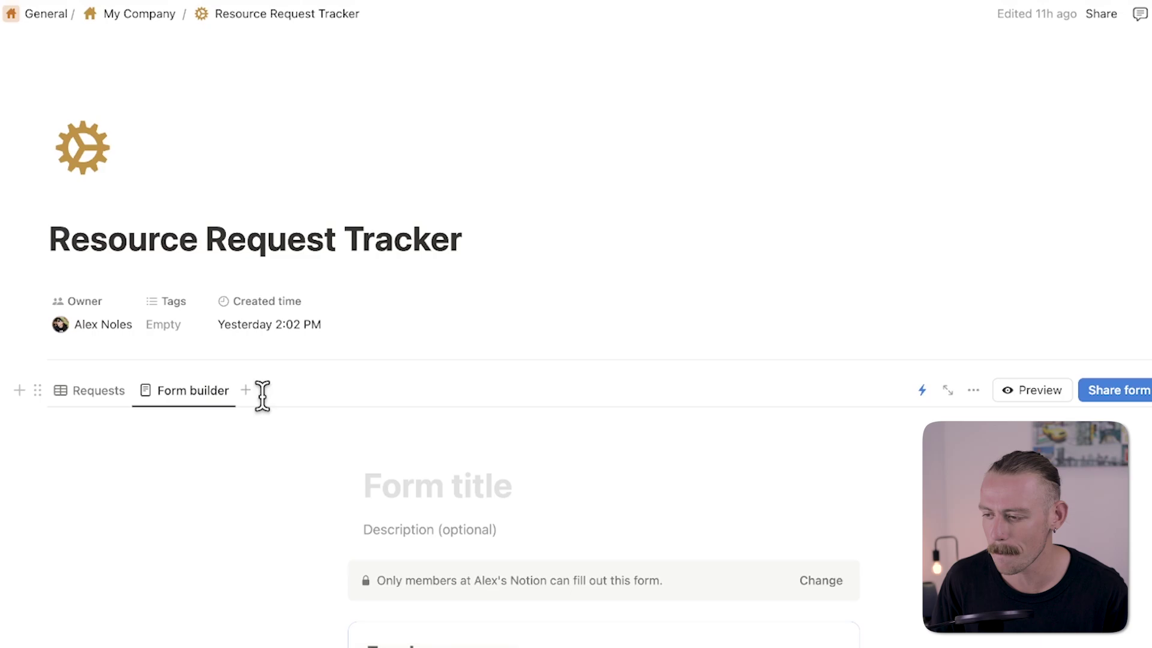
pyautogui.click(97, 394)
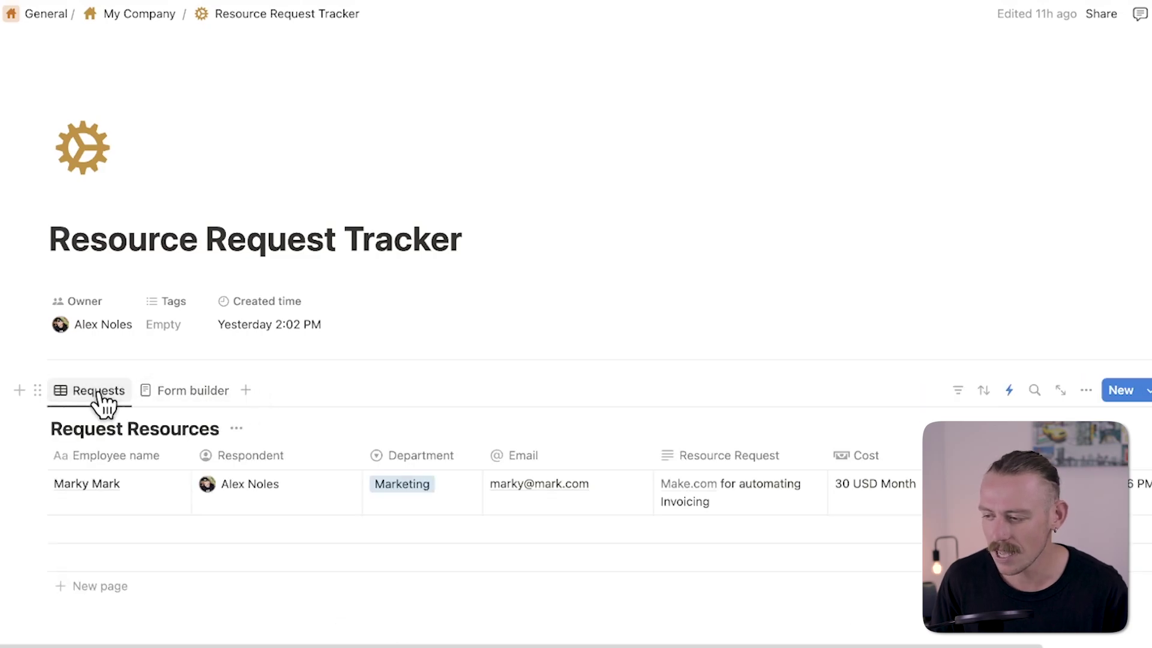
pyautogui.click(246, 390)
pyautogui.click(207, 490)
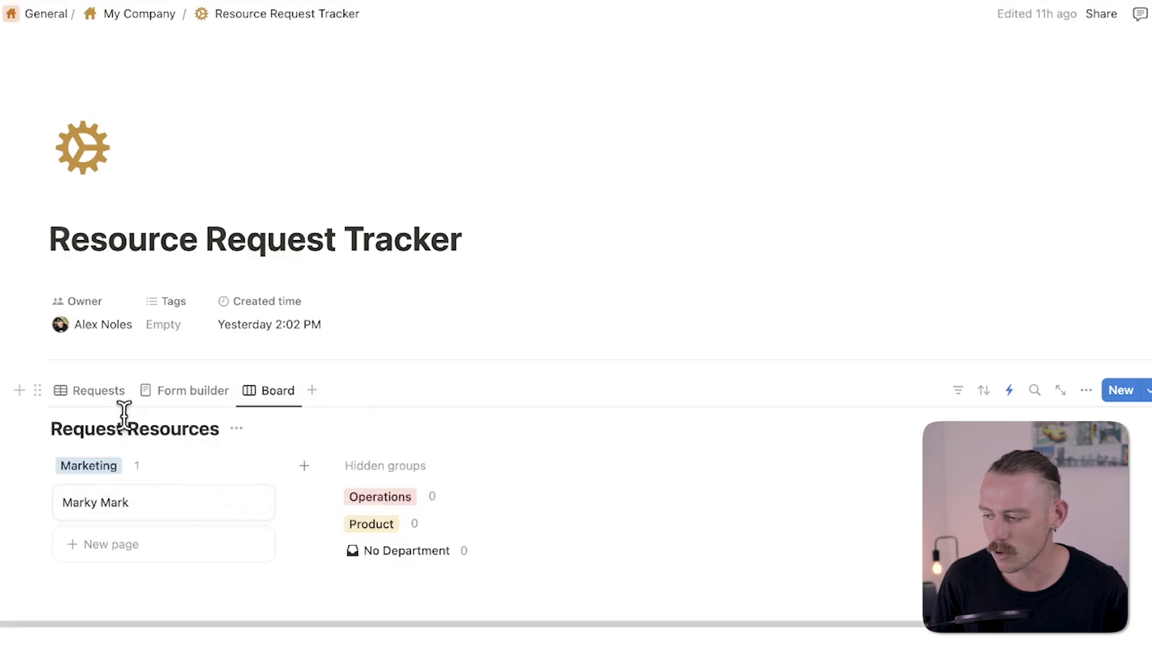
# Step: Add the suggested Approval Status property to the Requests table and view the status choices for the existing request
pyautogui.click(103, 393)
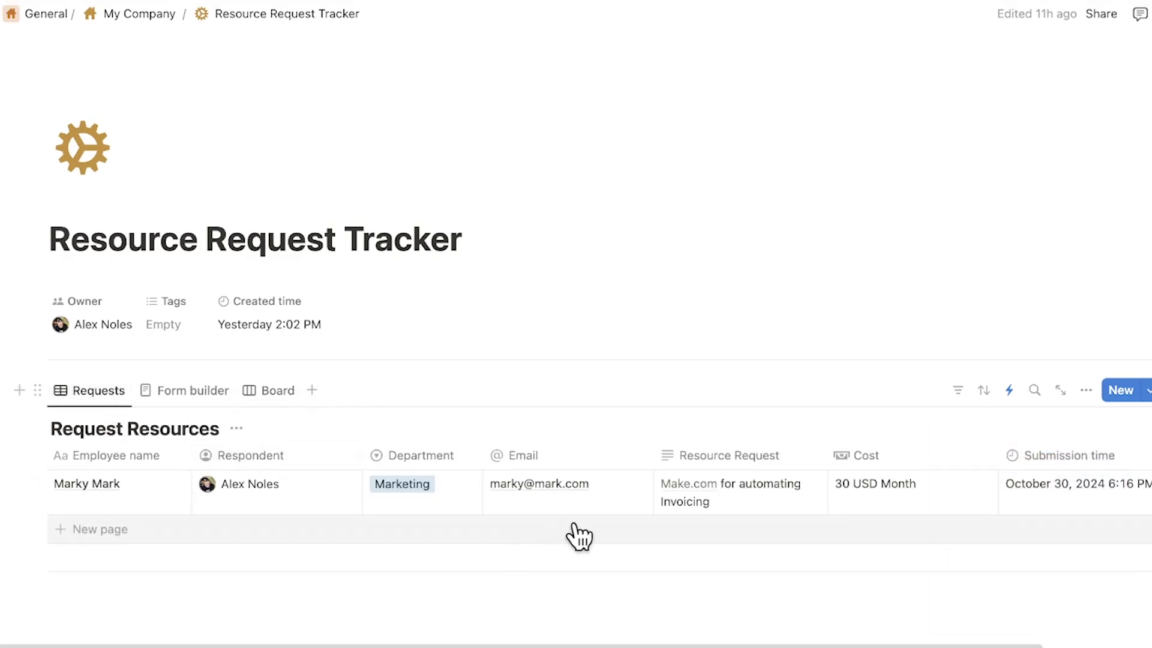
pyautogui.hscroll(4, 638, 509)
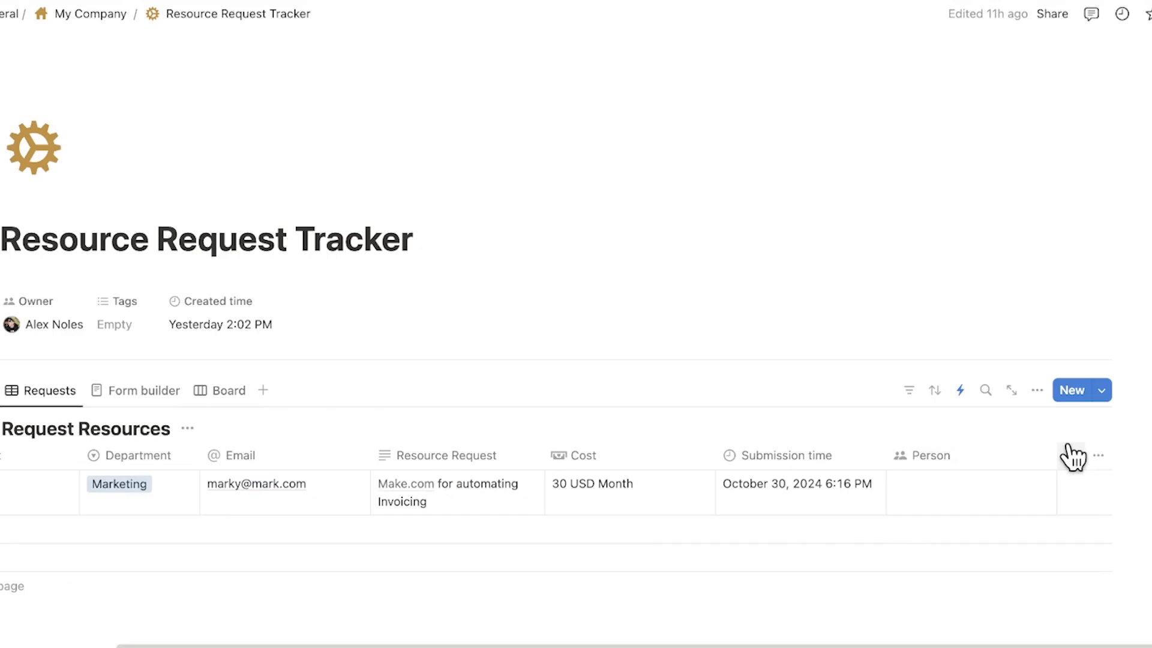
pyautogui.click(1113, 454)
pyautogui.write('status')
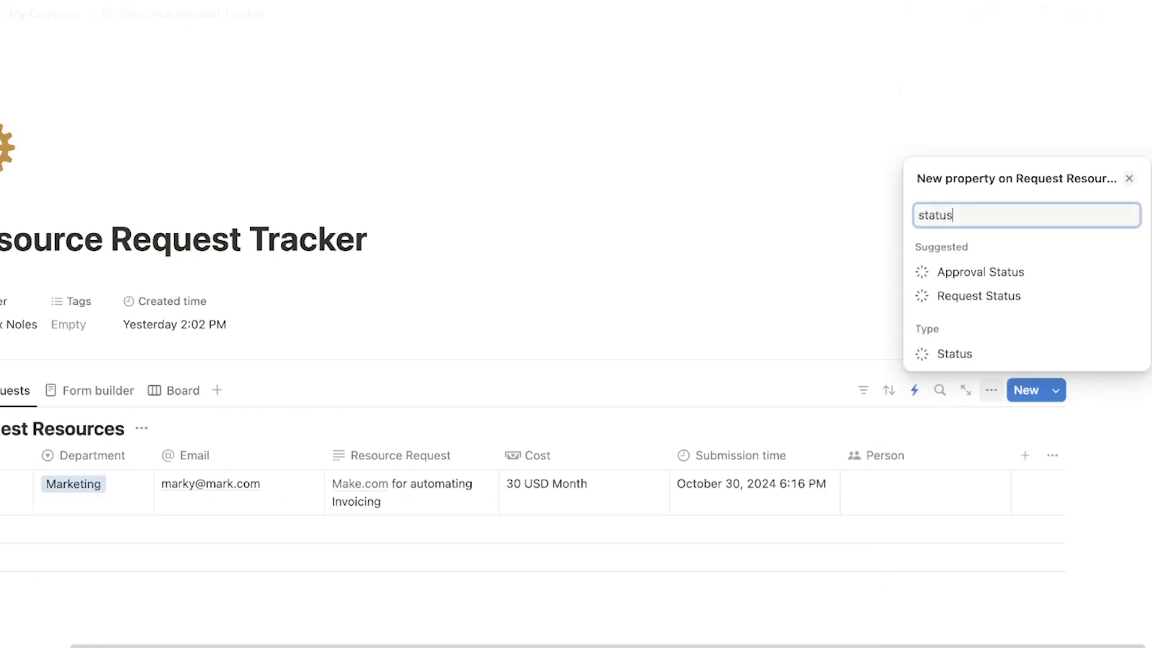
pyautogui.click(1036, 276)
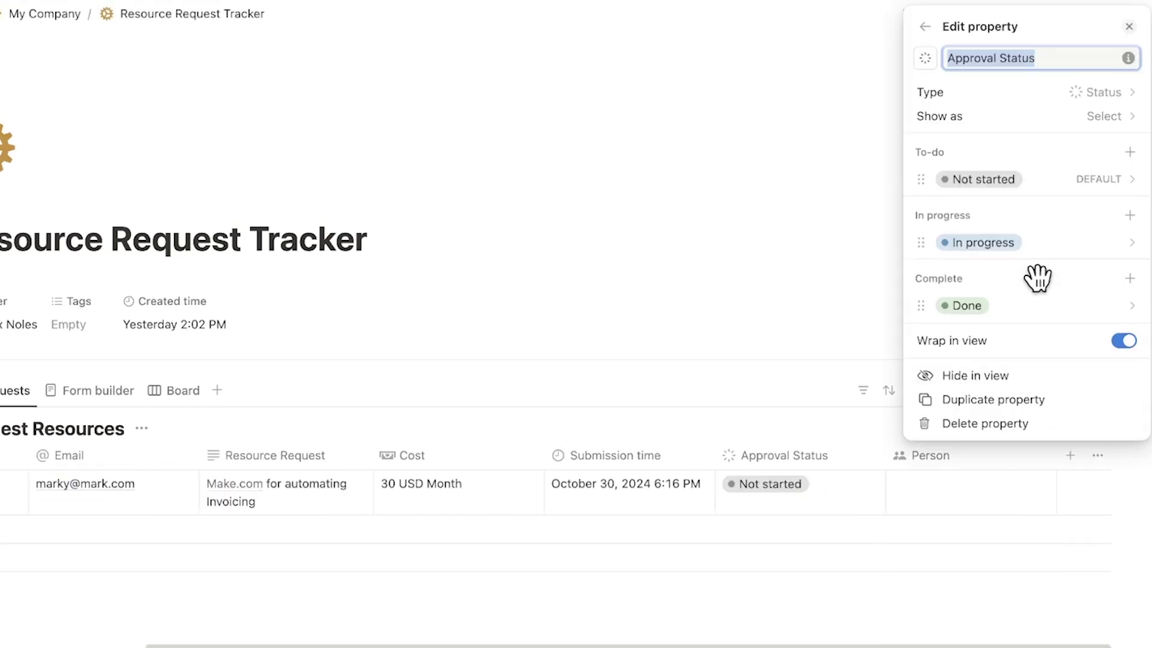
pyautogui.click(829, 487)
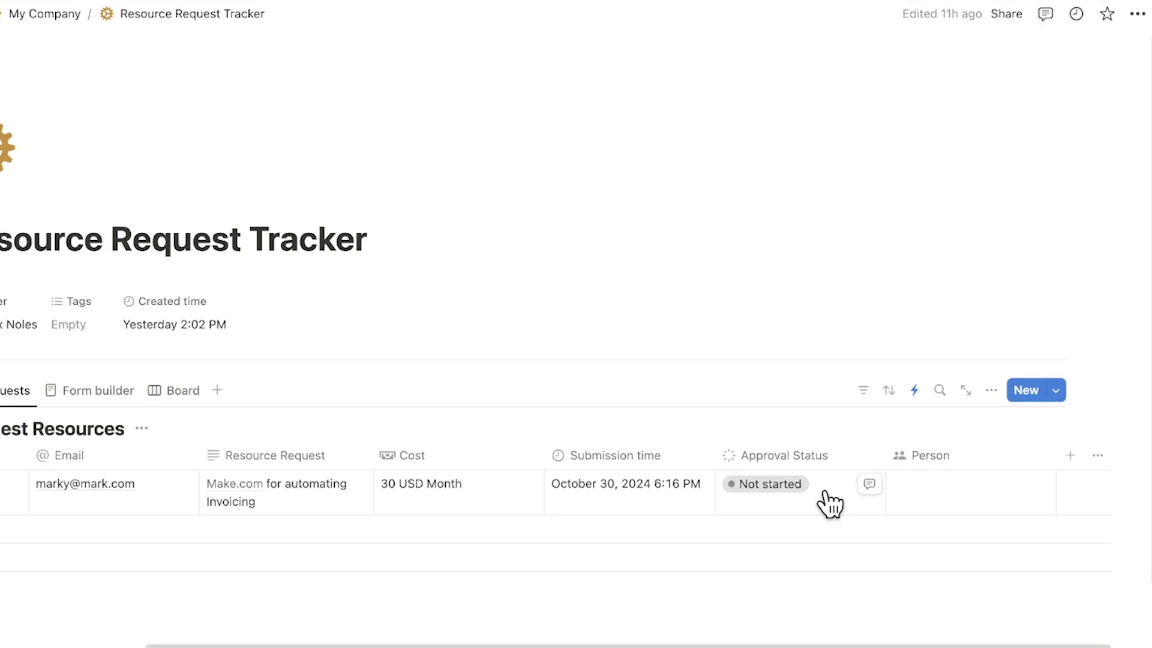
pyautogui.click(824, 492)
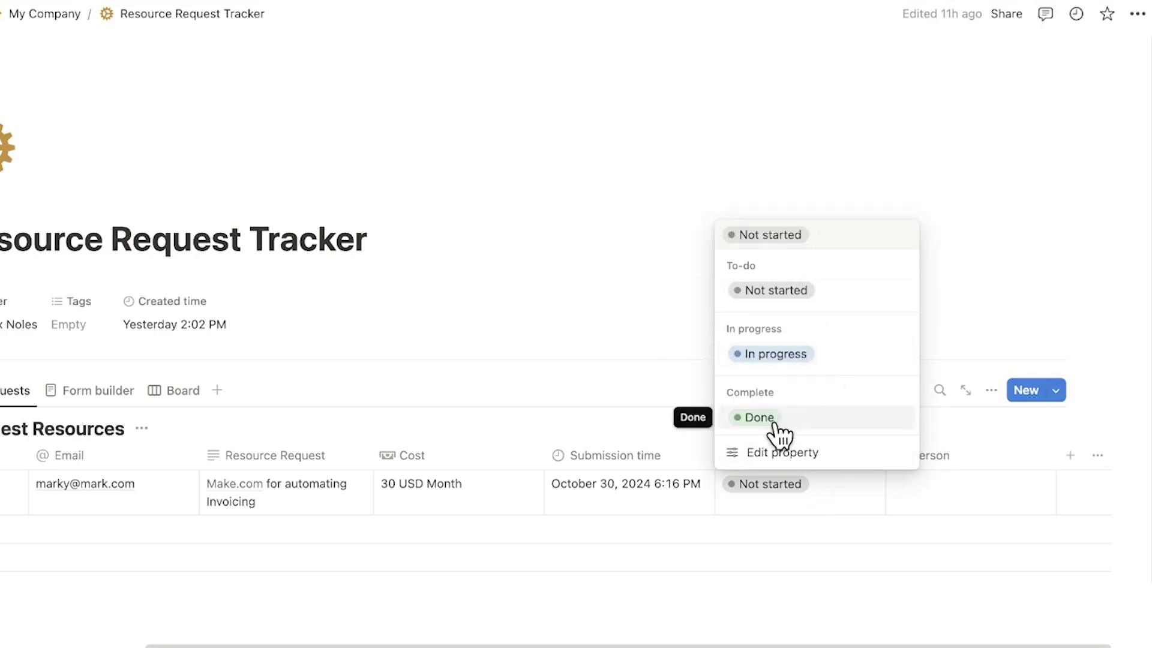
pyautogui.click(585, 451)
# Step: Move the Board view ahead of Form builder and group its cards by Approval Status
pyautogui.moveTo(181, 392); pyautogui.dragTo(95, 414)
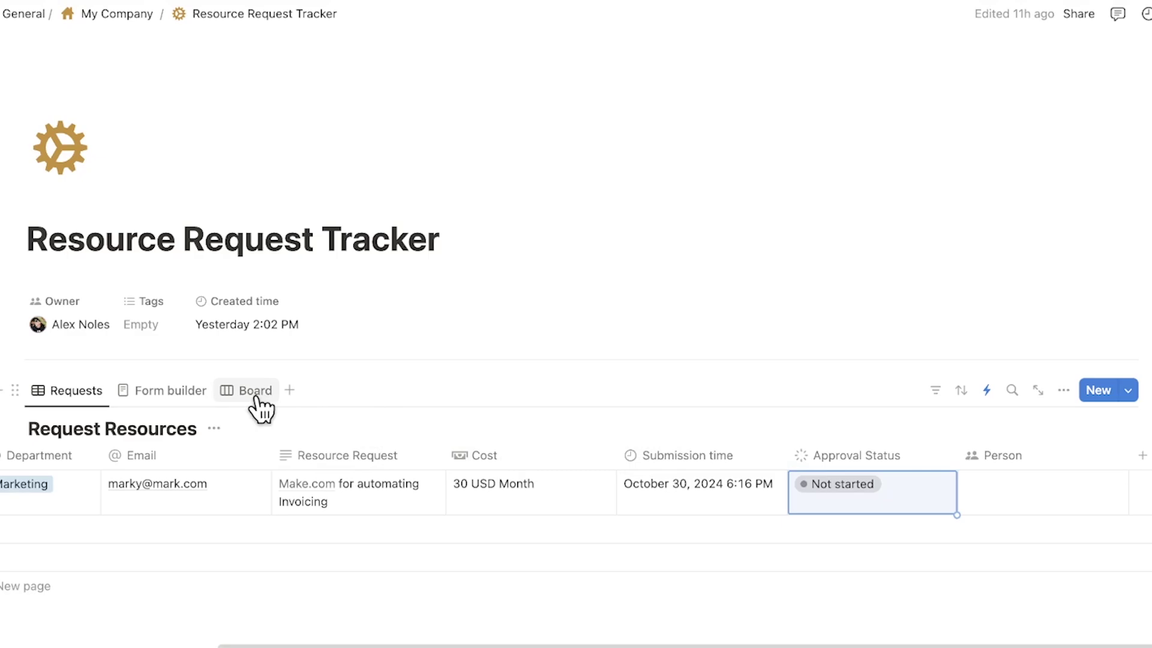
pyautogui.click(170, 403)
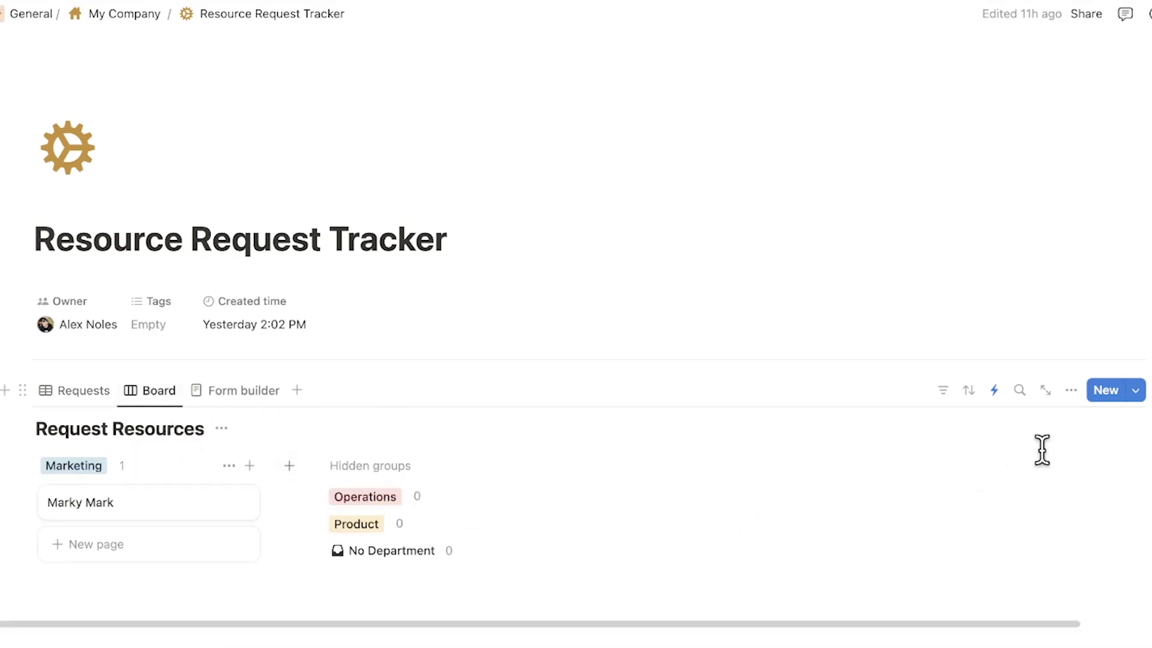
pyautogui.click(1071, 390)
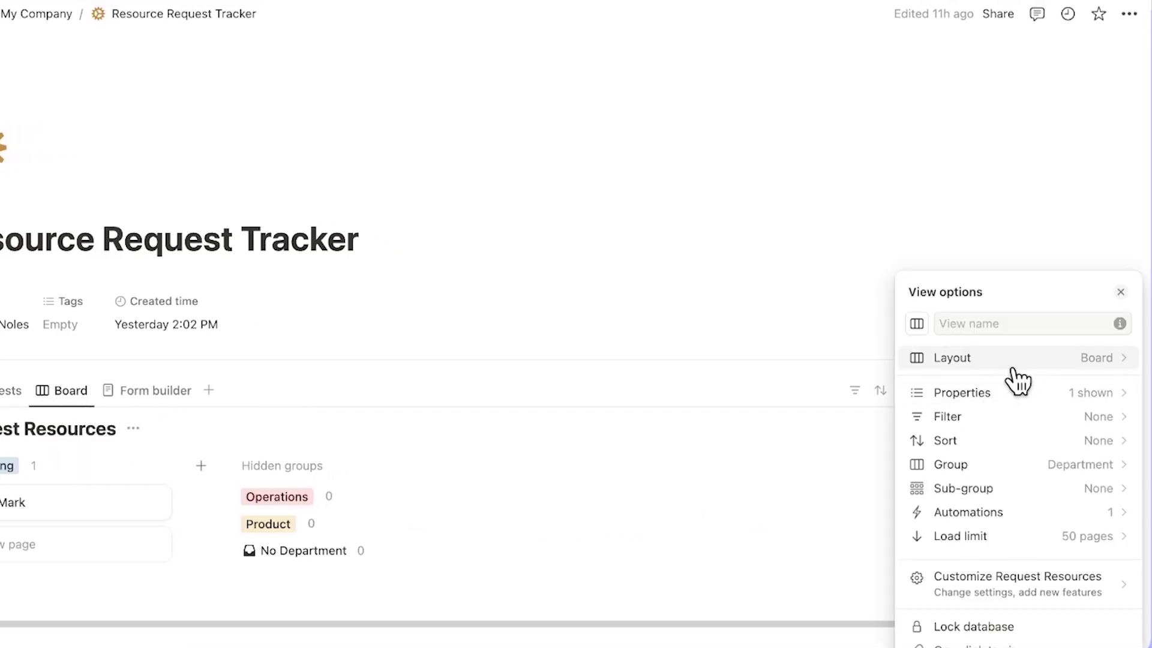
pyautogui.click(1014, 363)
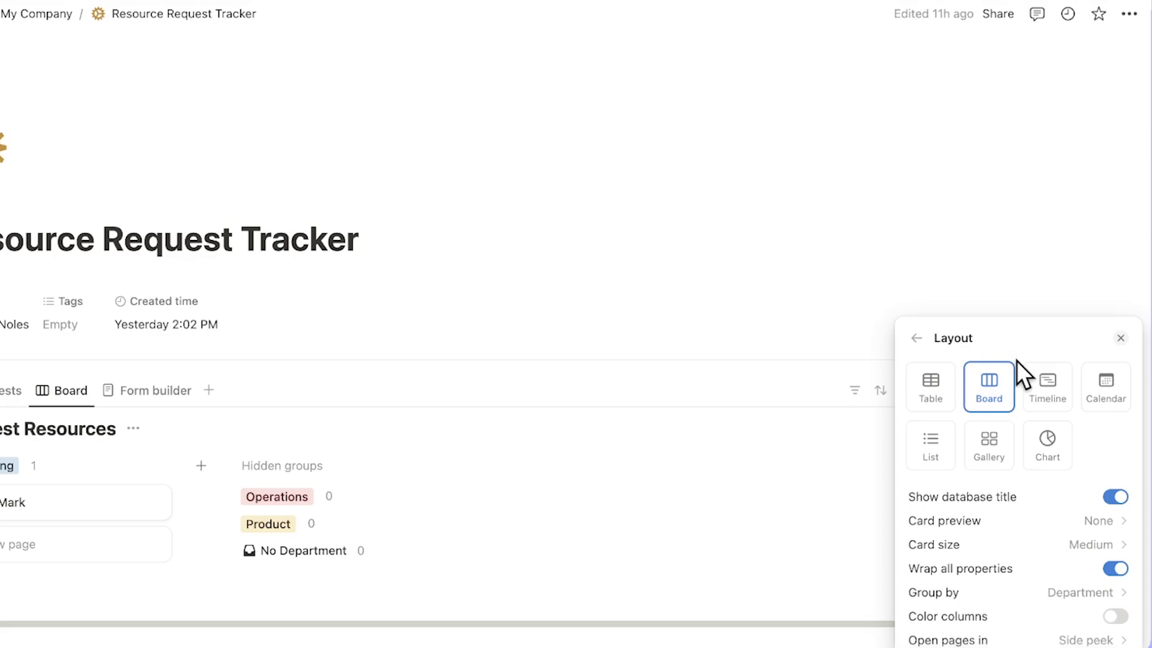
pyautogui.click(1043, 594)
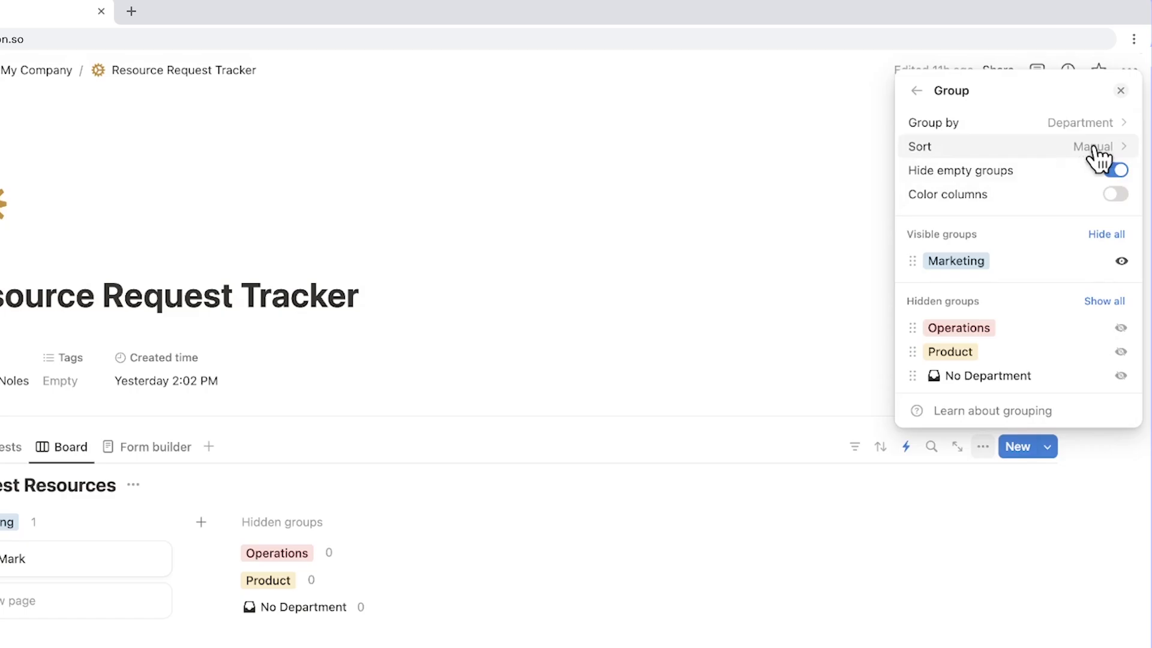
pyautogui.click(1092, 126)
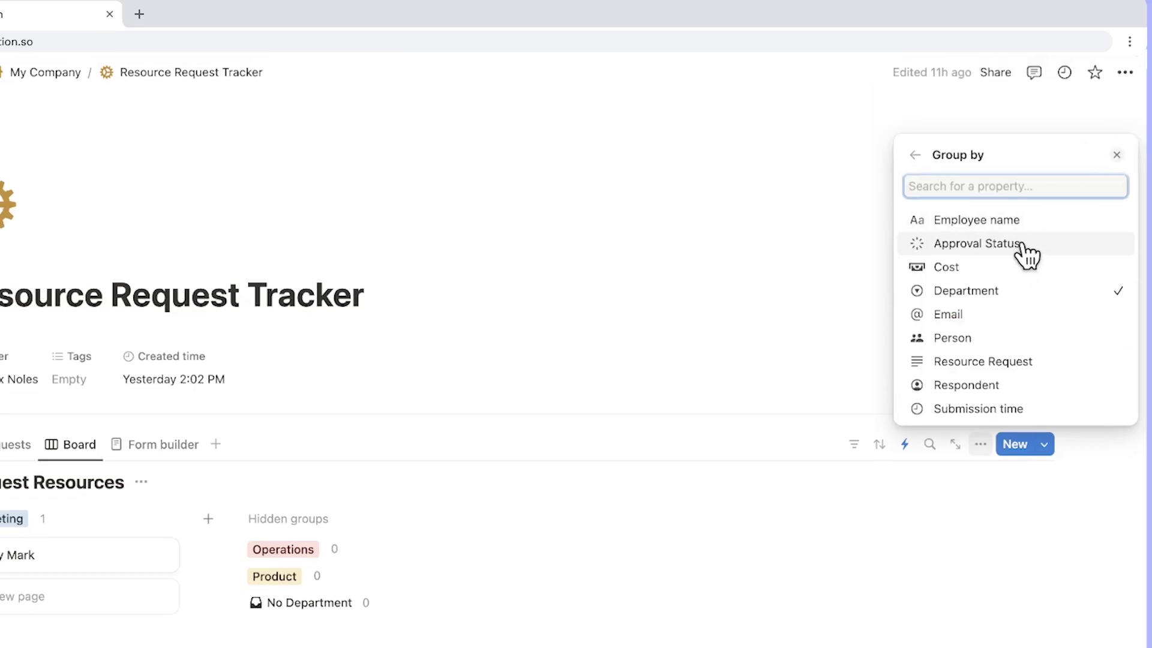
pyautogui.click(960, 246)
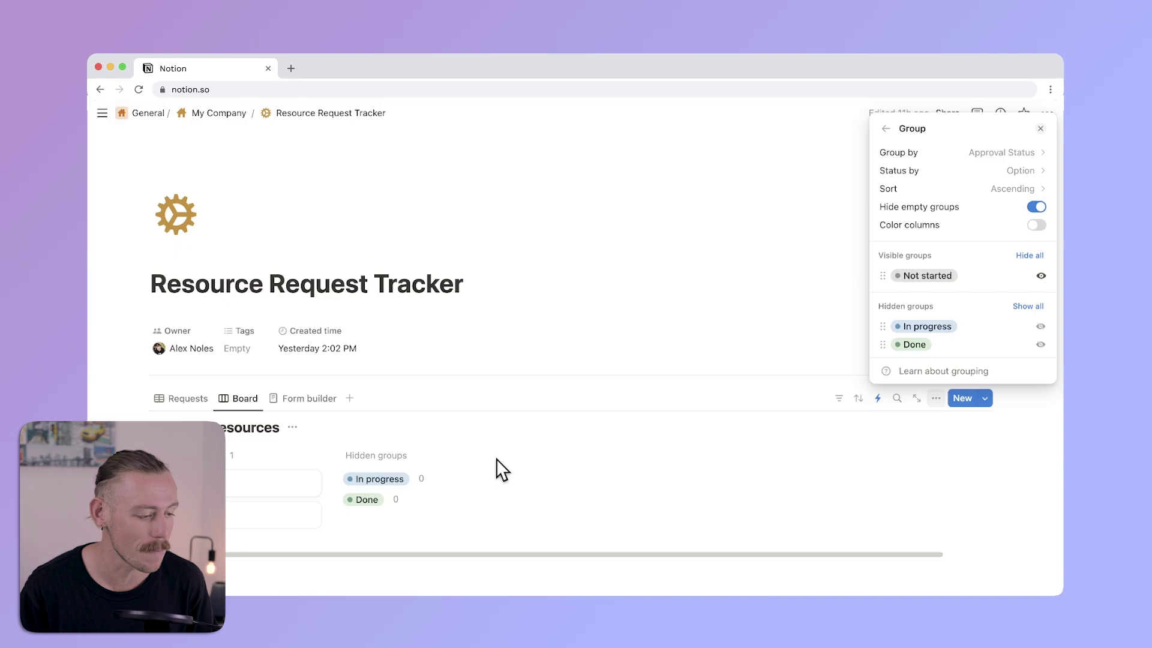
pyautogui.click(496, 459)
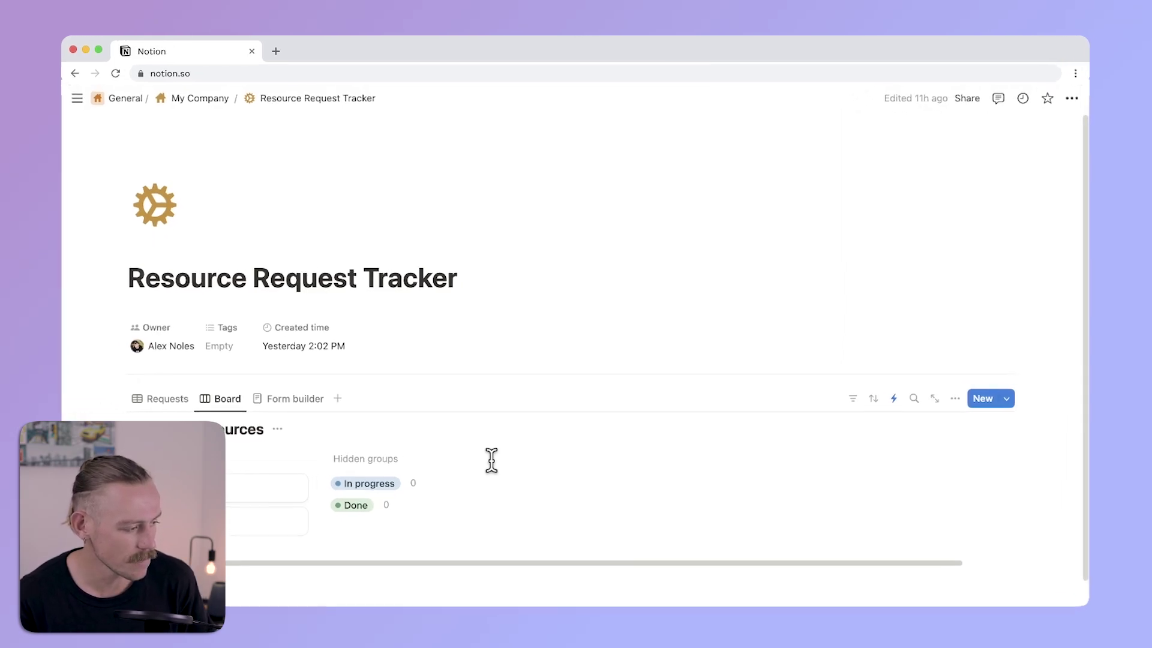
# Step: Start a new automation for the Request Resources database with "Page added" as its trigger
pyautogui.click(960, 402)
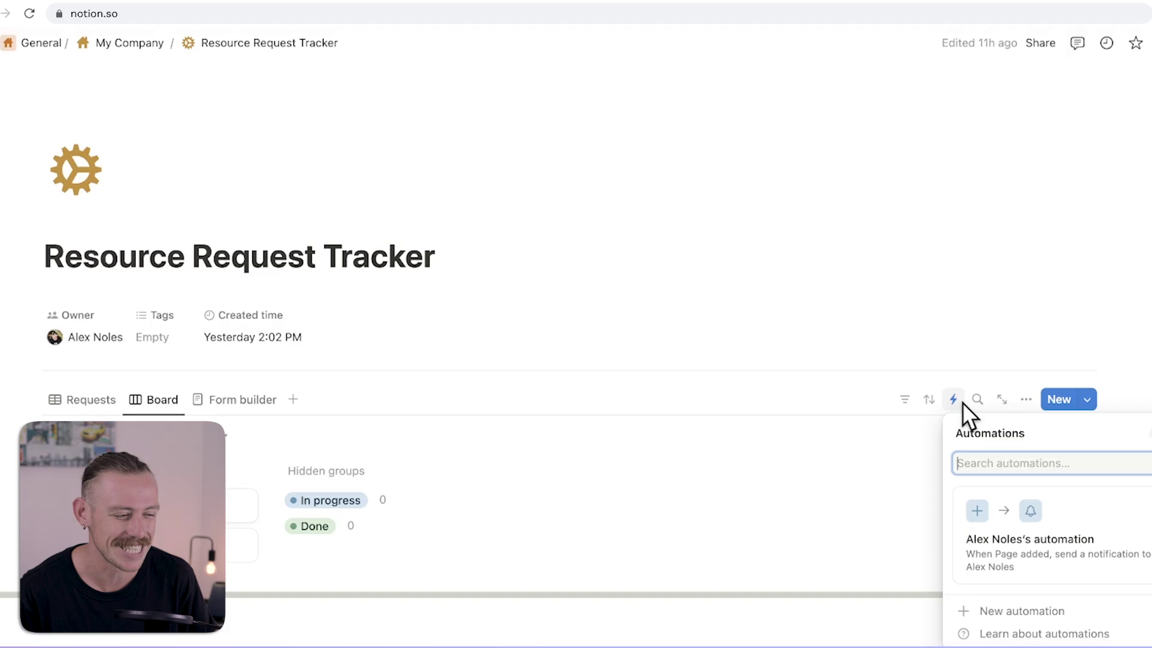
pyautogui.click(1063, 609)
pyautogui.click(649, 208)
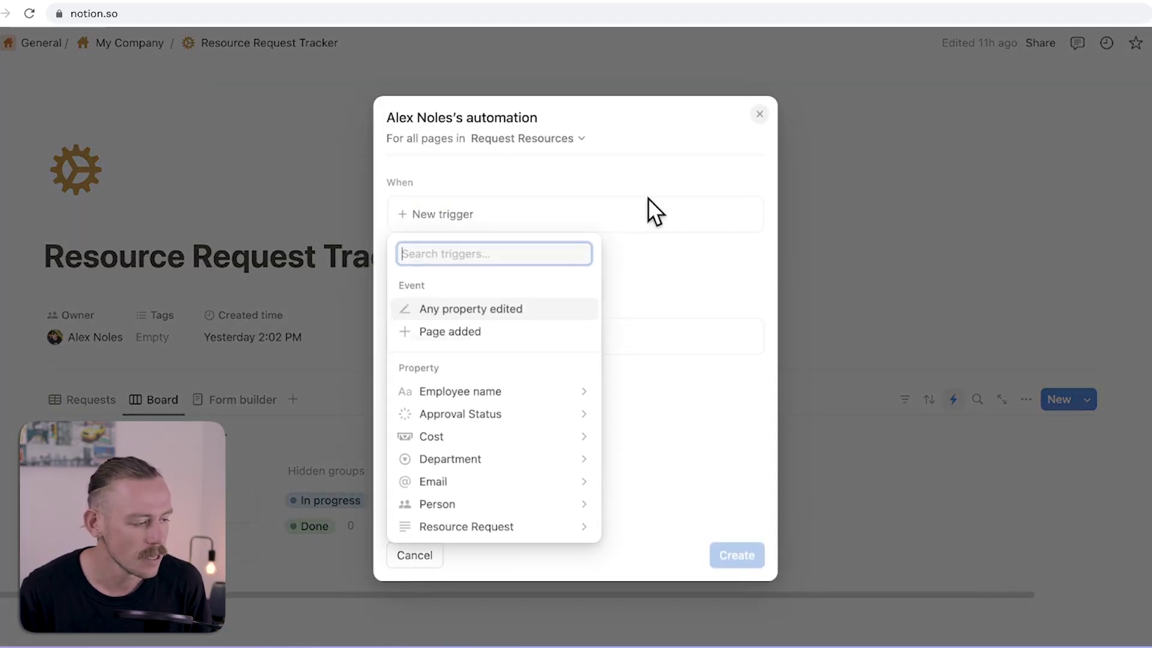
pyautogui.click(498, 332)
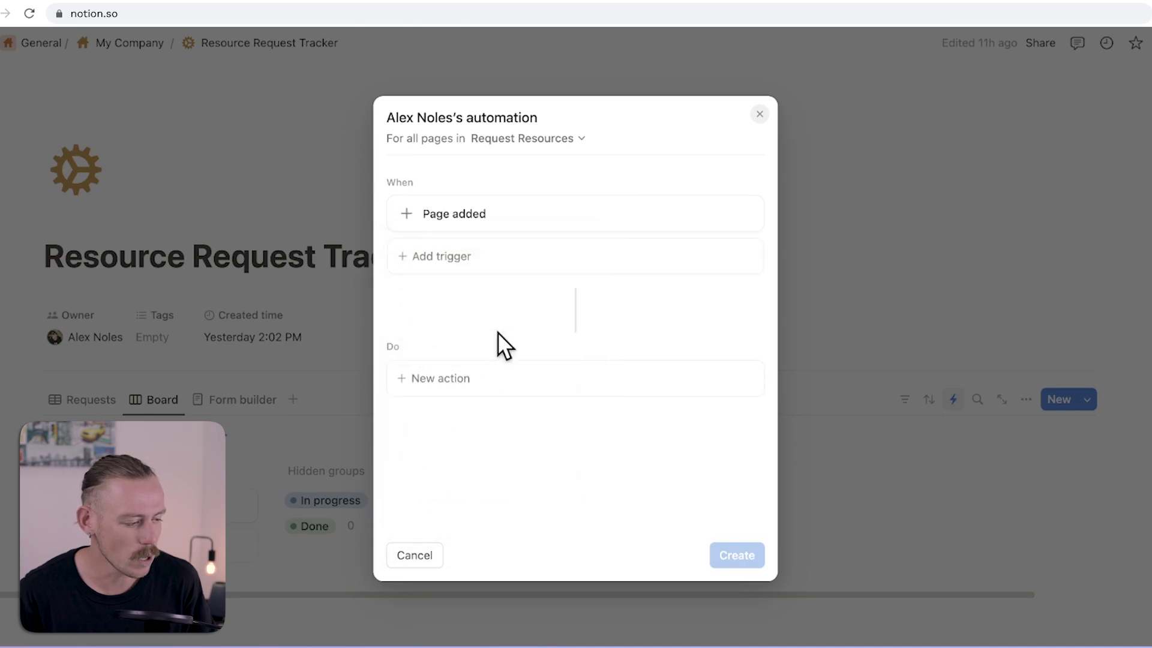
# Step: Give the automation a "Send notification to" action for specific people and choose the workspace owner as recipient
pyautogui.click(488, 379)
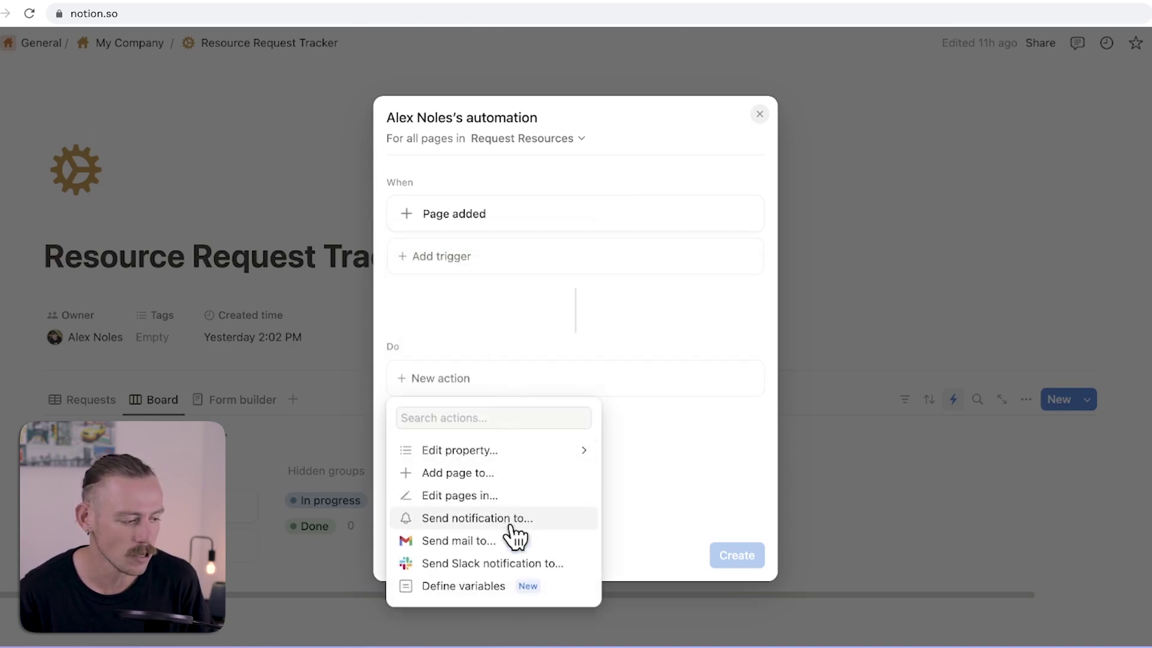
pyautogui.click(556, 520)
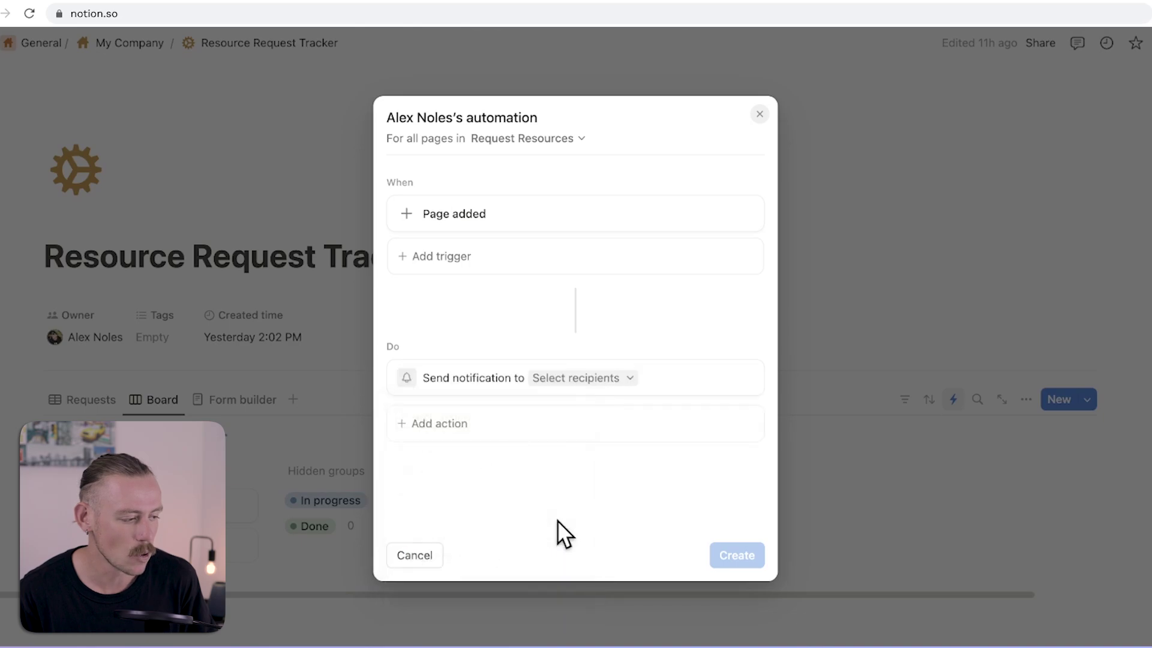
pyautogui.click(608, 380)
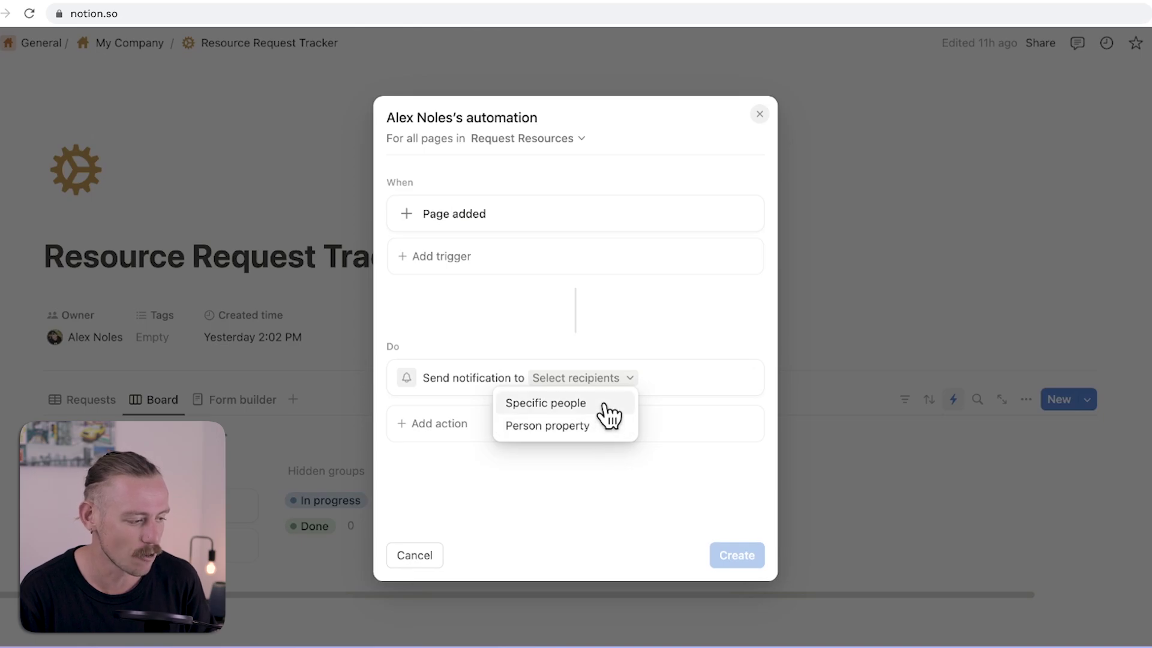
pyautogui.click(603, 406)
pyautogui.click(593, 435)
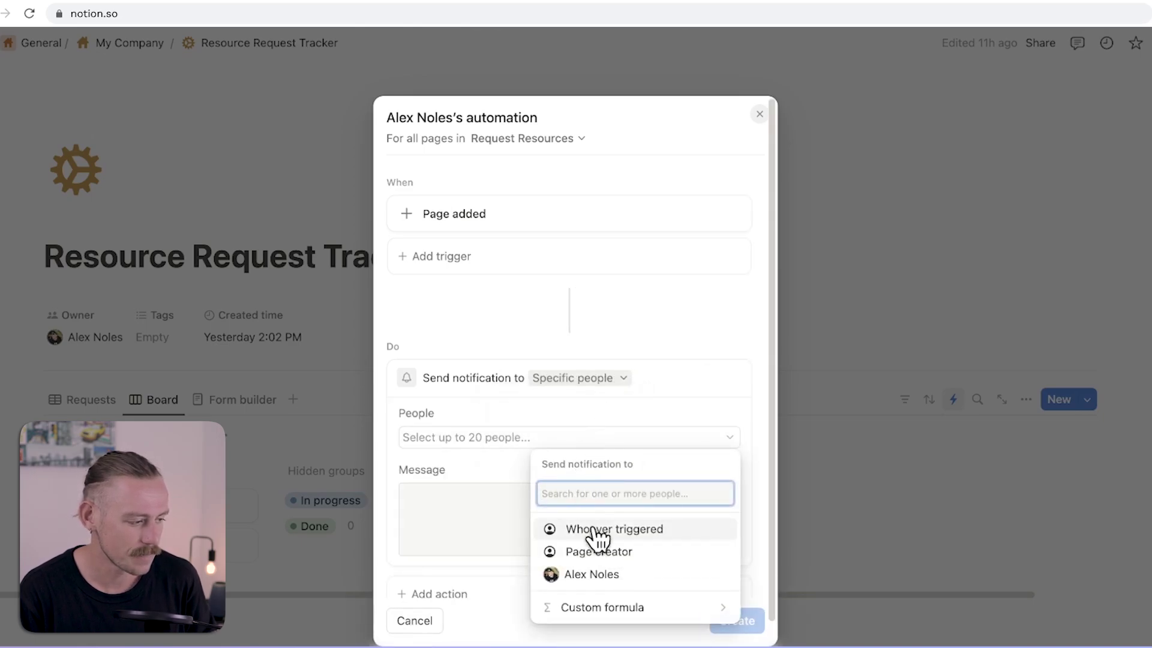
pyautogui.click(605, 573)
# Step: Start the notification message with a "Hey" greeting addressing the recipient by first name, followed by a blank line
pyautogui.click(499, 519)
pyautogui.click(488, 506)
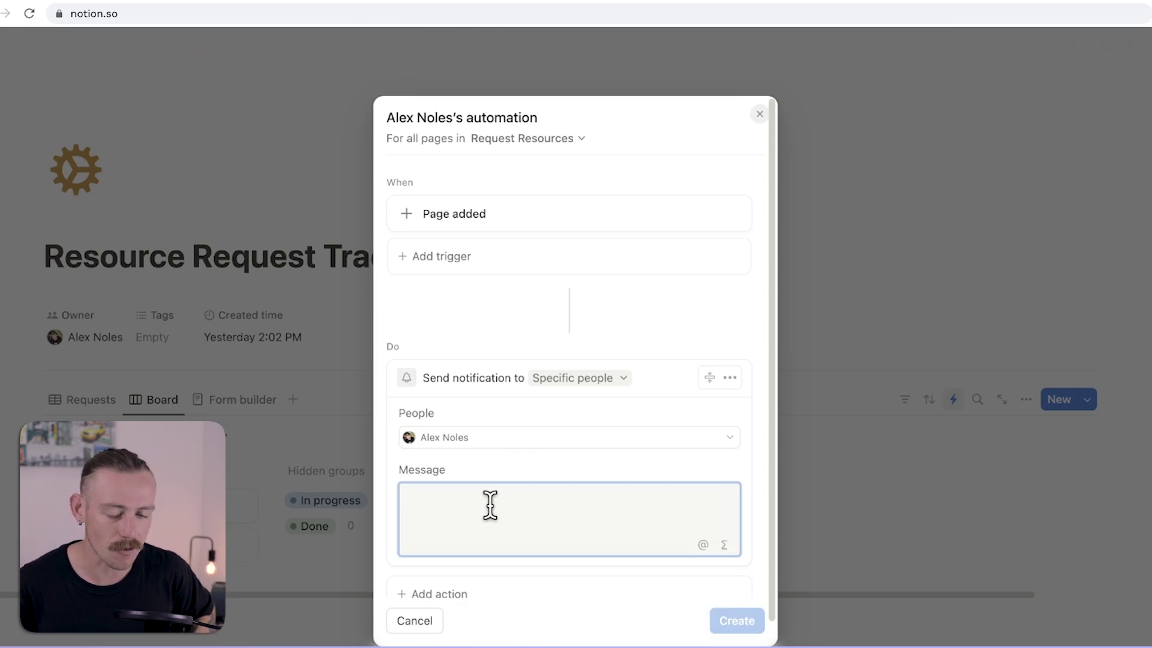
pyautogui.write('Hey Alex')
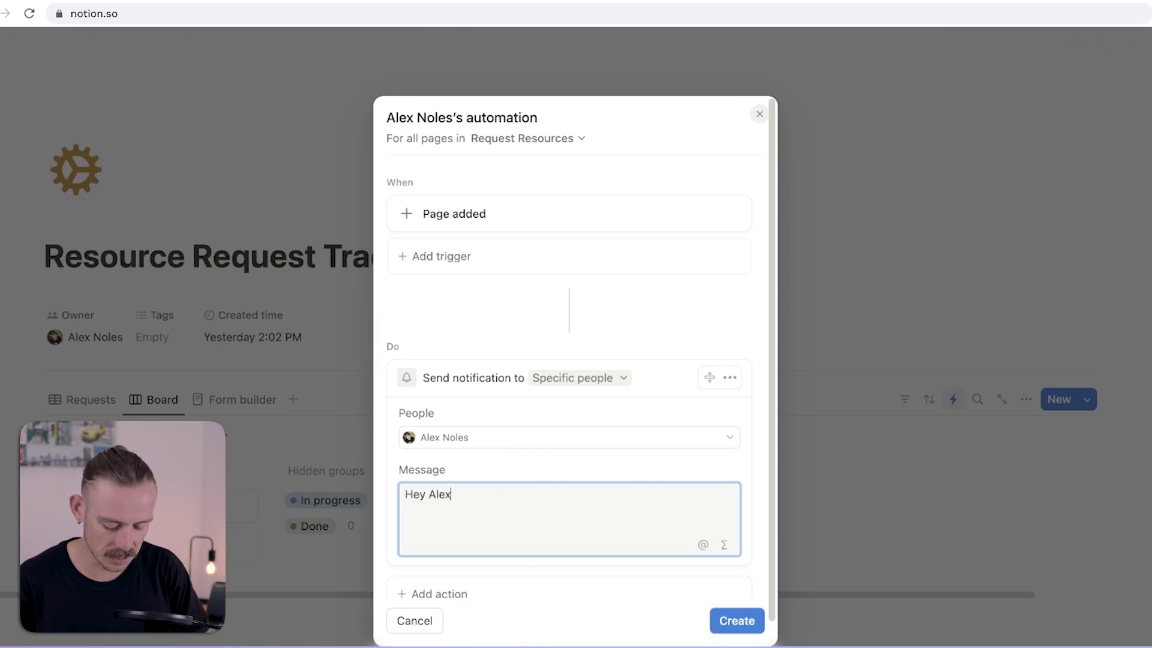
pyautogui.press('Return')
pyautogui.press('Return')
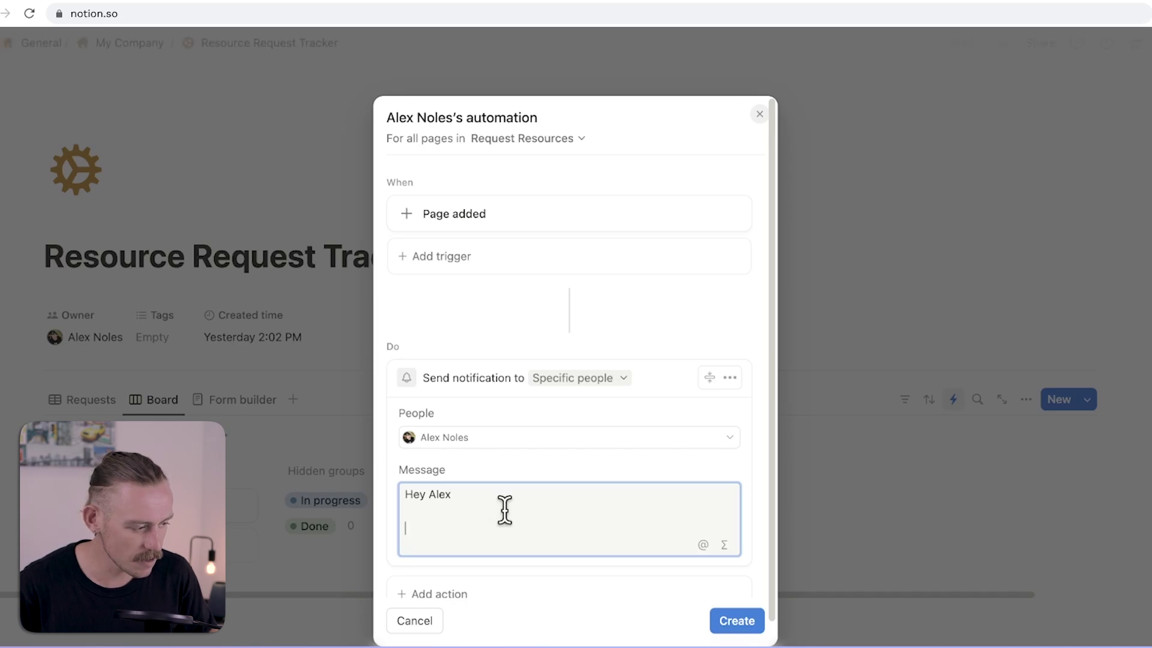
# Step: Insert the trigger page's Employee name property into the notification message and follow it with "is requesting:"
pyautogui.click(704, 546)
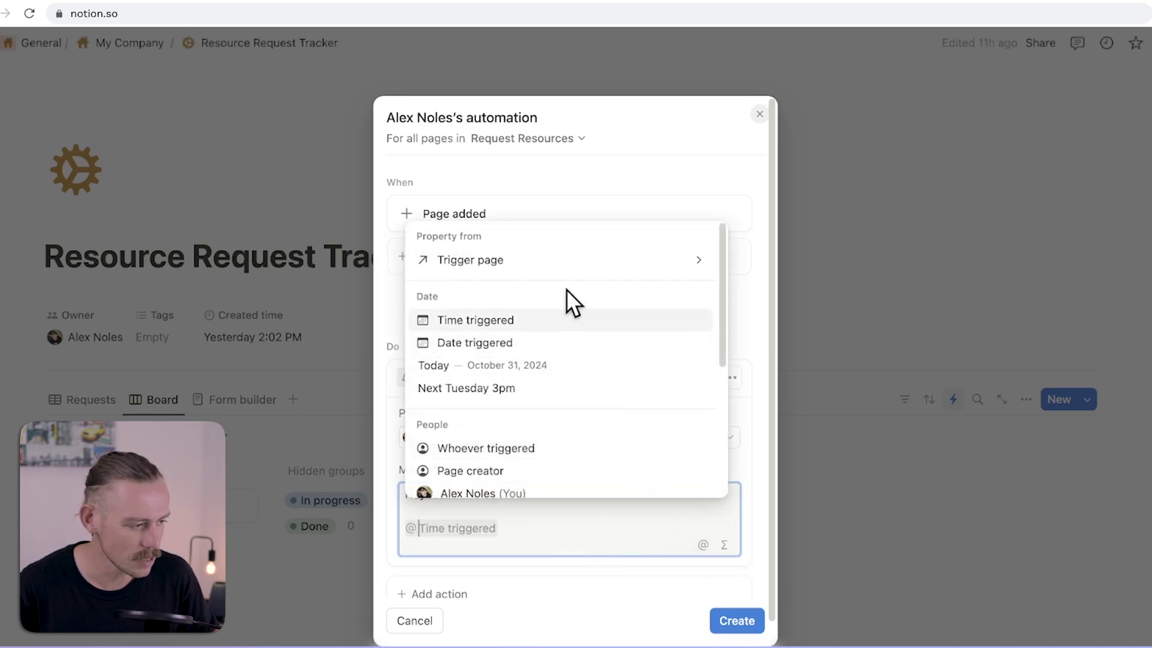
pyautogui.click(564, 261)
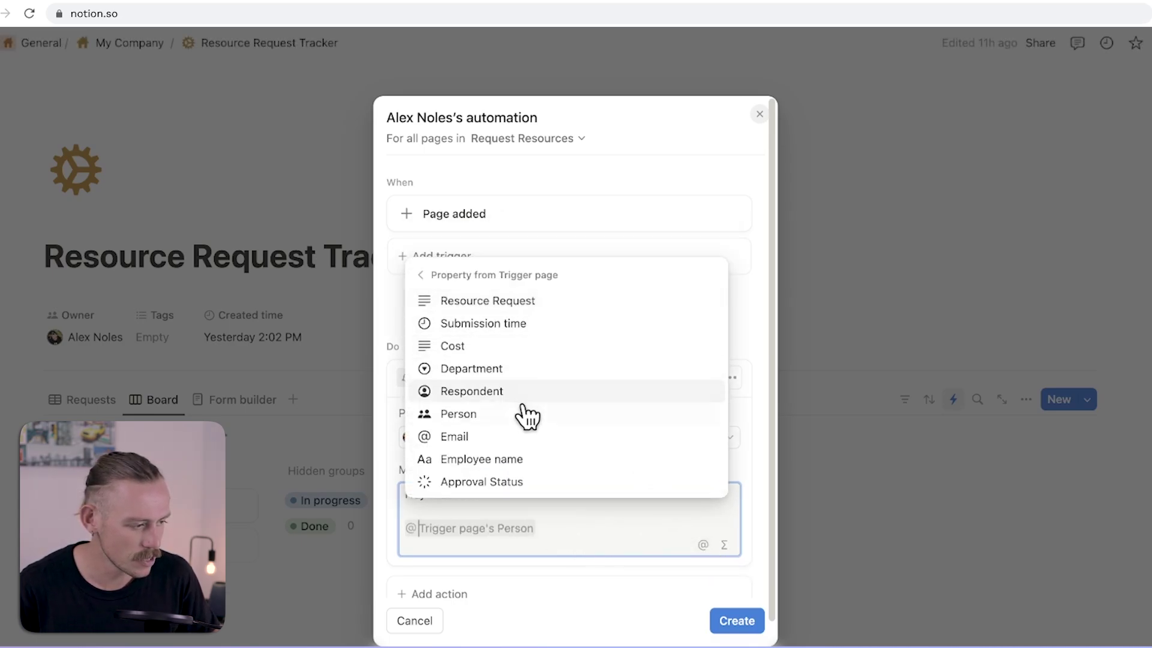
pyautogui.click(510, 460)
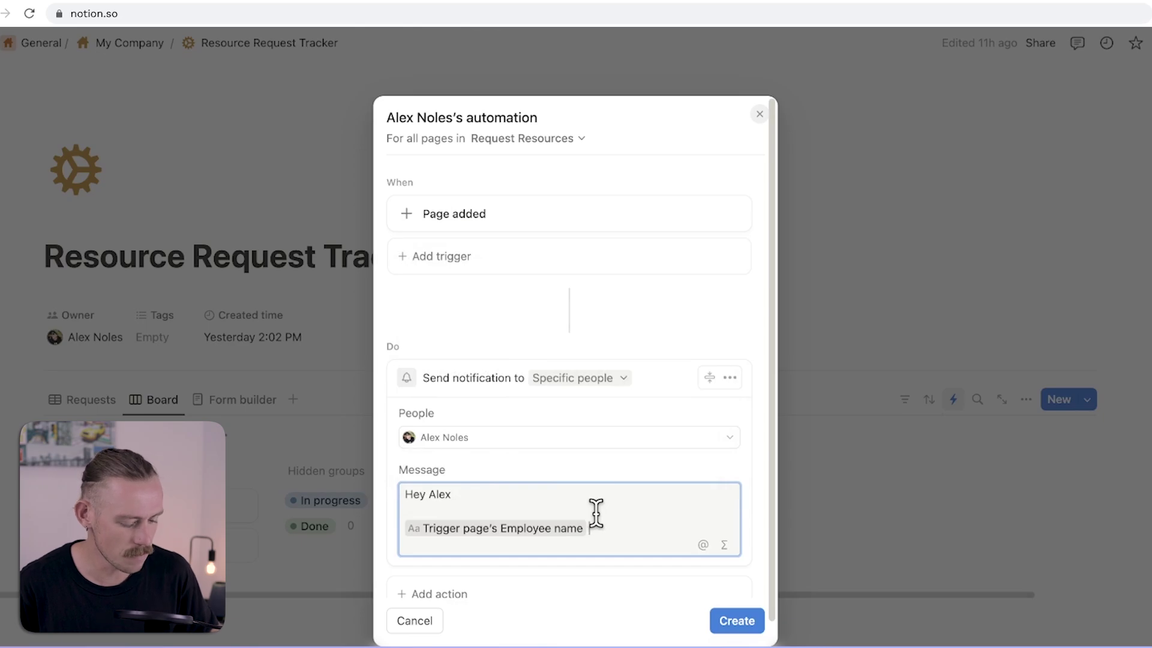
pyautogui.write('is requesting')
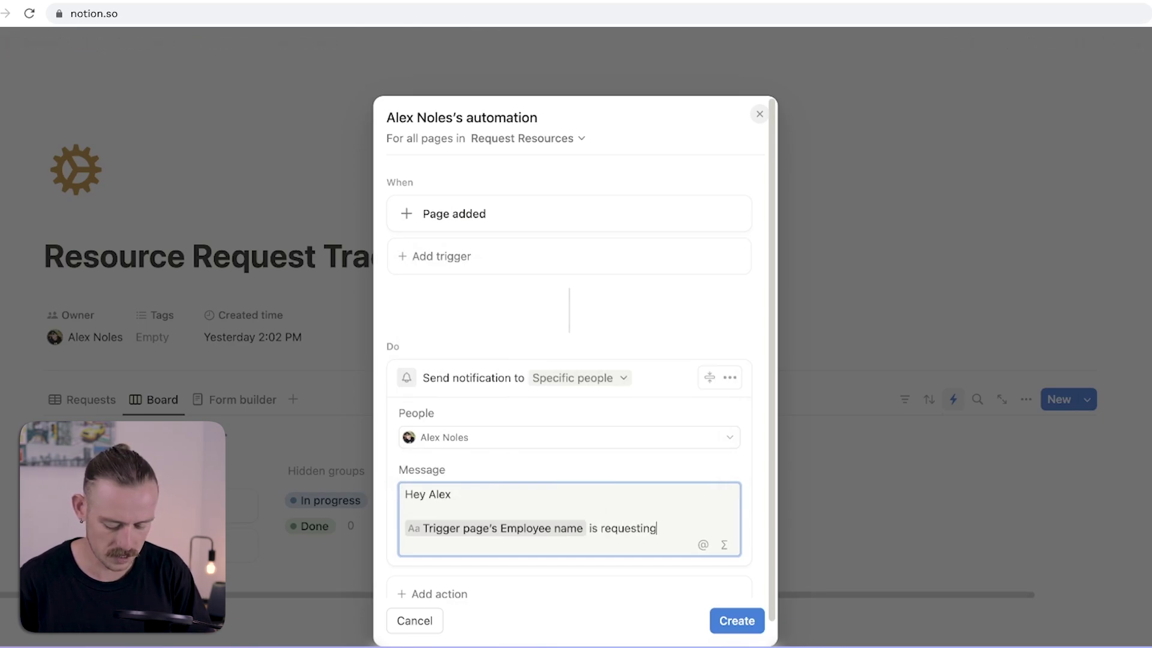
pyautogui.write(':')
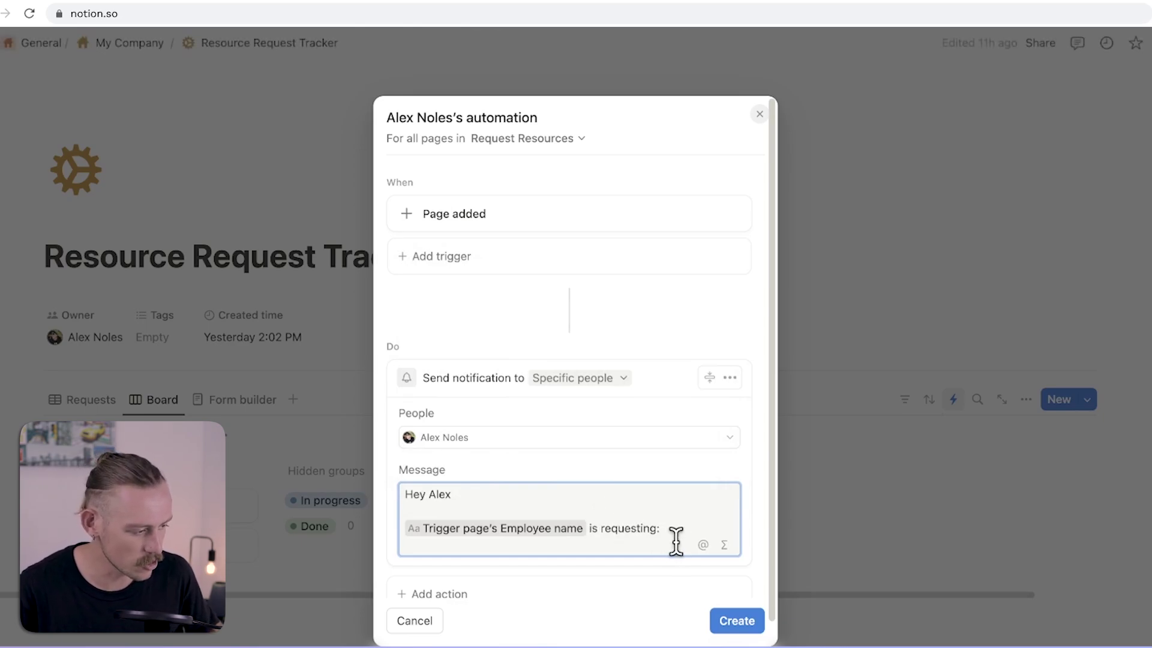
# Step: Append the trigger page's Resource Request property to the notification message and create the automation
pyautogui.click(704, 545)
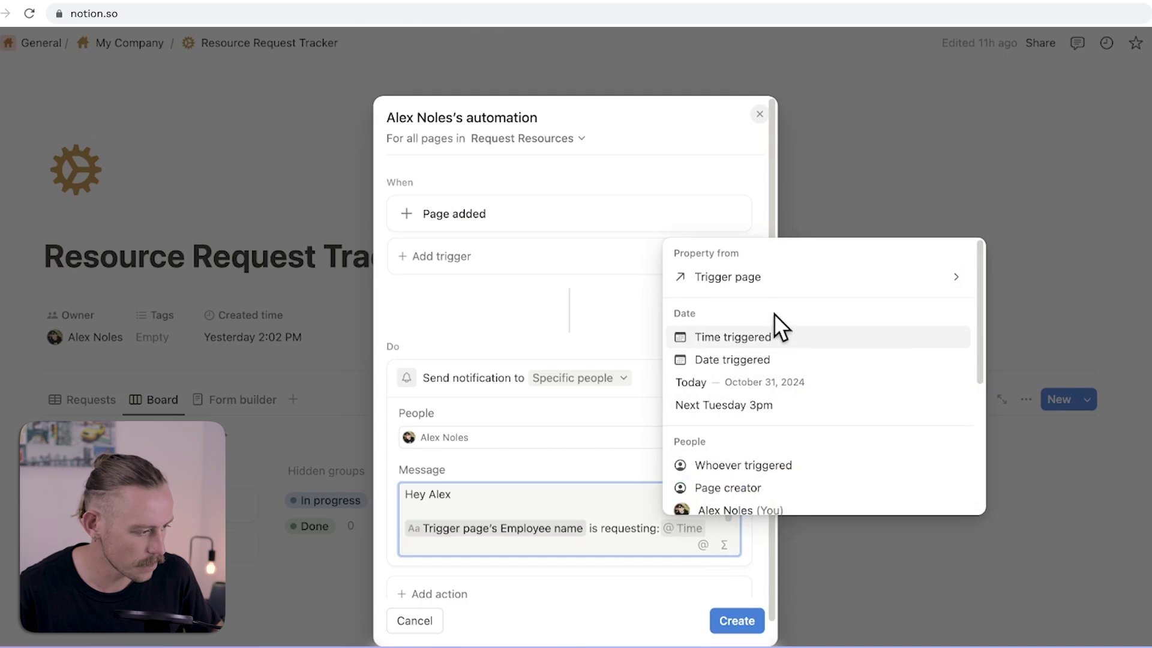
pyautogui.click(782, 277)
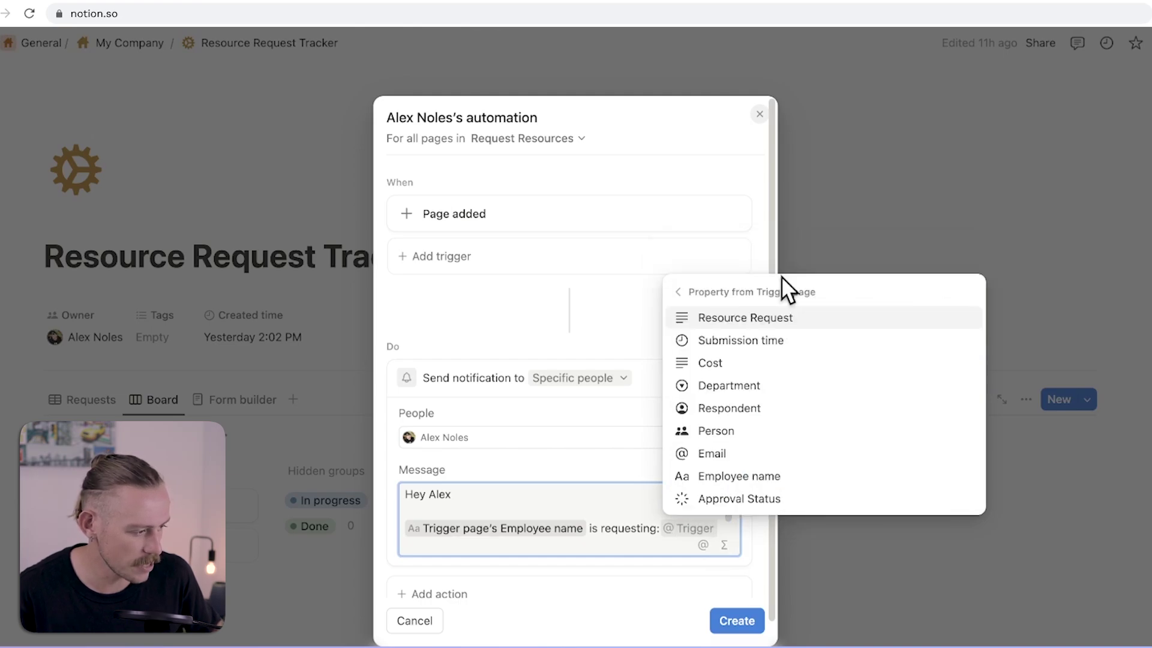
pyautogui.click(792, 321)
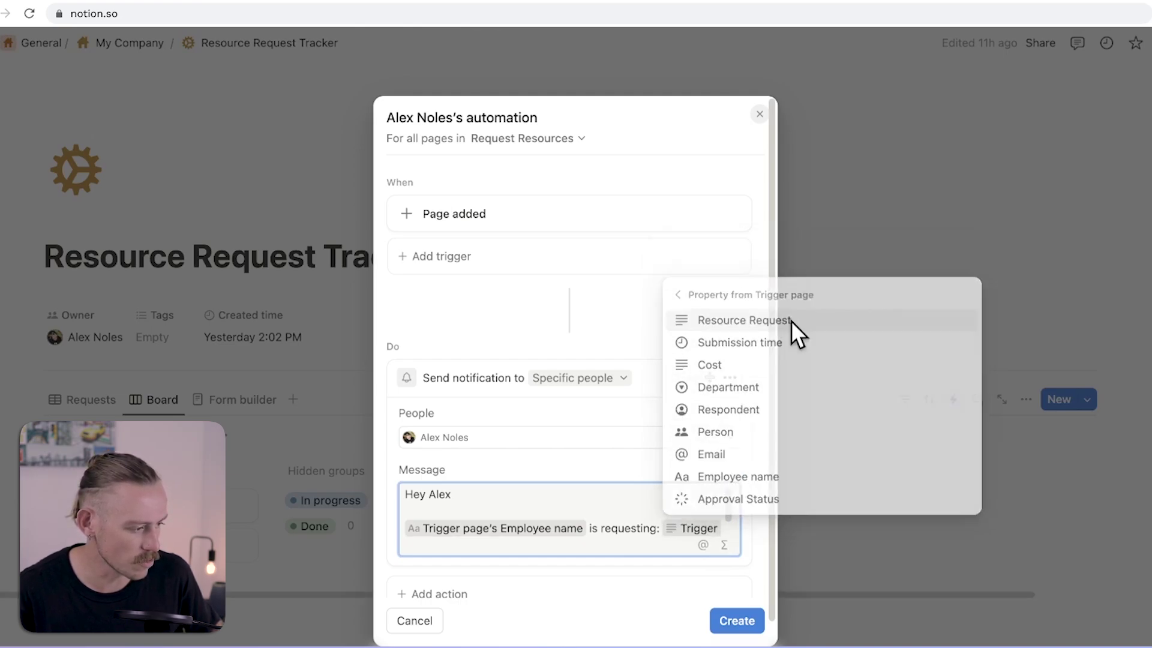
pyautogui.click(731, 622)
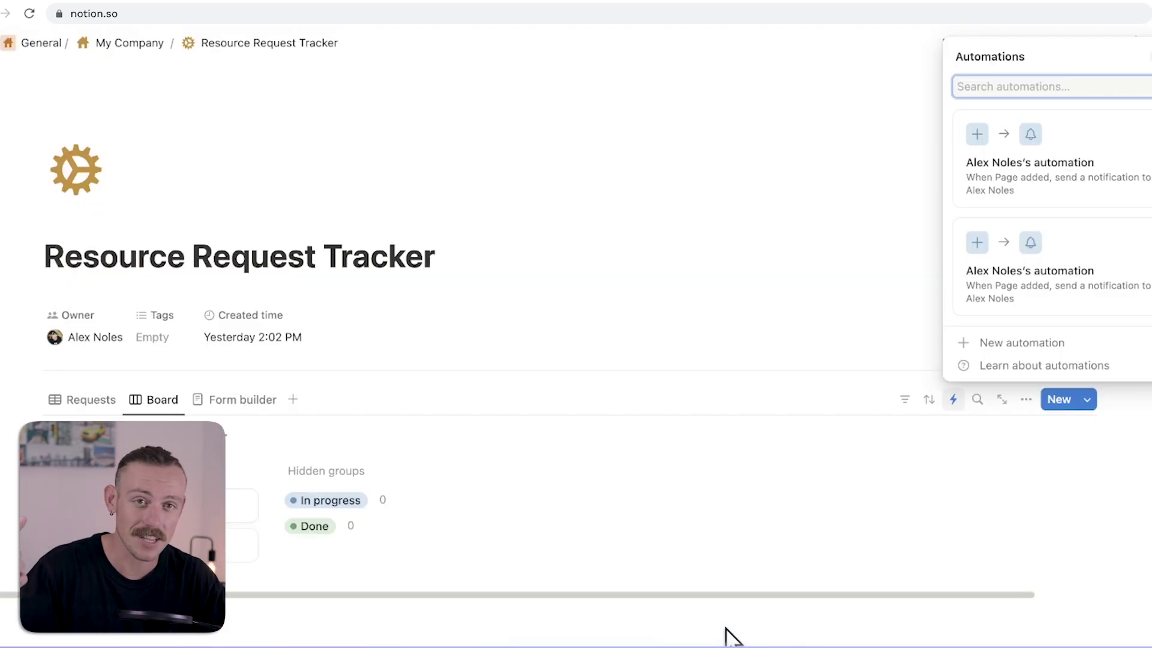
pyautogui.click(726, 629)
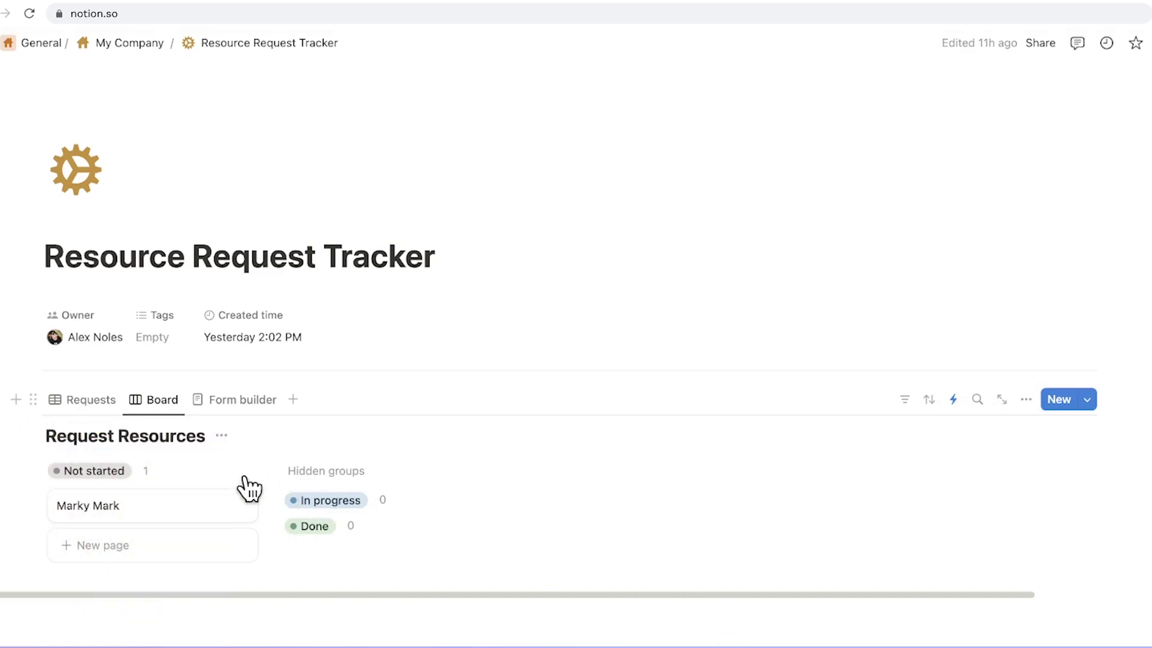
# Step: Copy the share link of the Resource Request Tracker's form
pyautogui.click(217, 401)
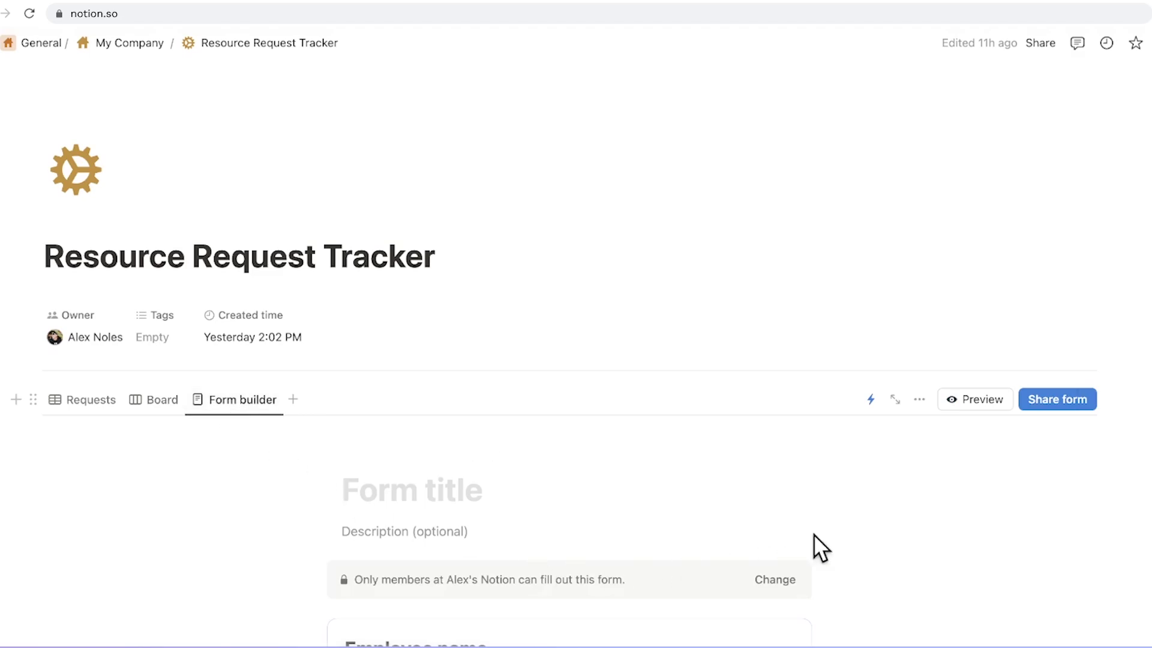
pyautogui.click(1023, 401)
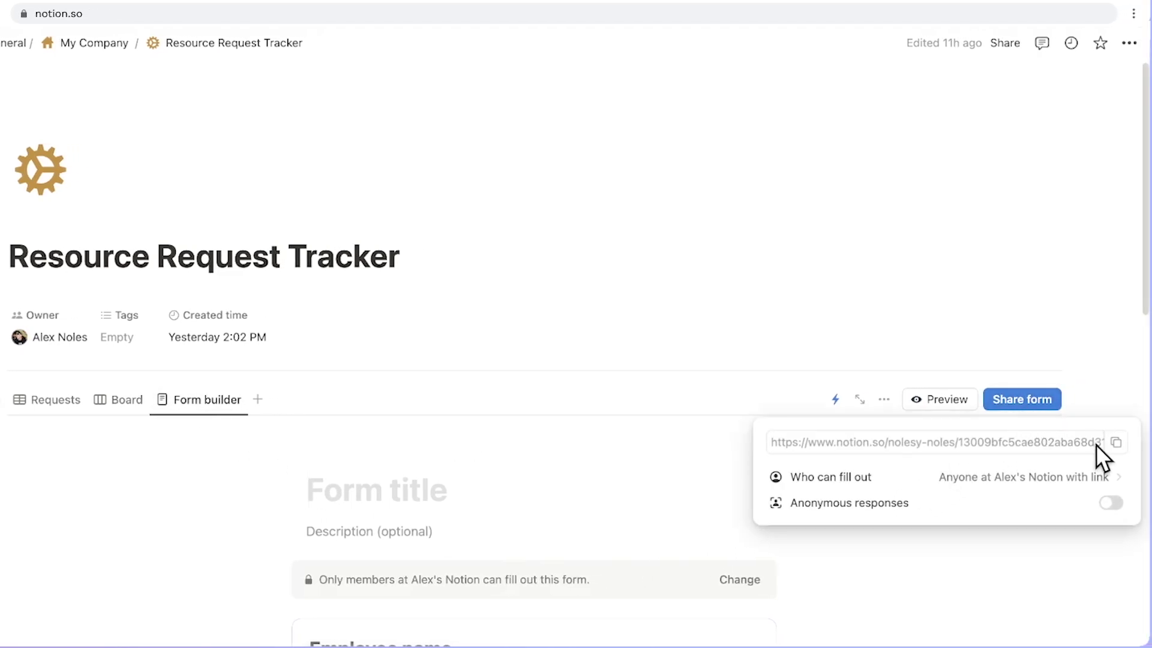
pyautogui.click(1117, 444)
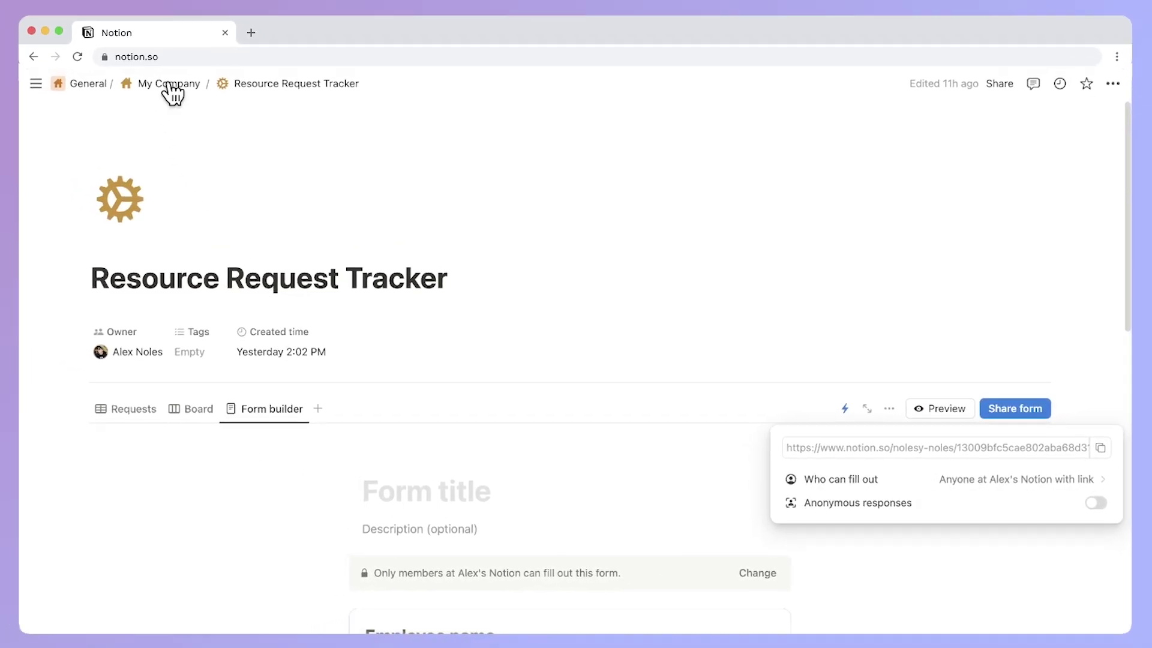
# Step: Add a sub-page titled "Resource Requests" below Annual Leave Request in the Request Forms section of the My Company page
pyautogui.click(173, 90)
pyautogui.click(173, 90)
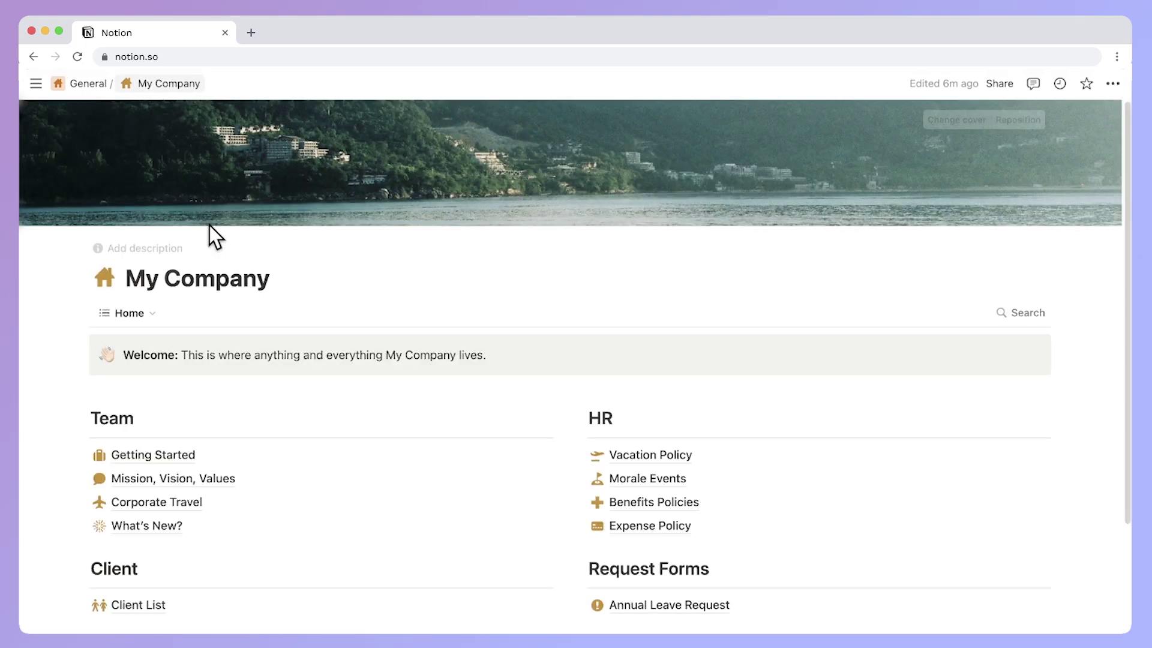
pyautogui.scroll(-2, 531, 491)
pyautogui.moveTo(684, 546)
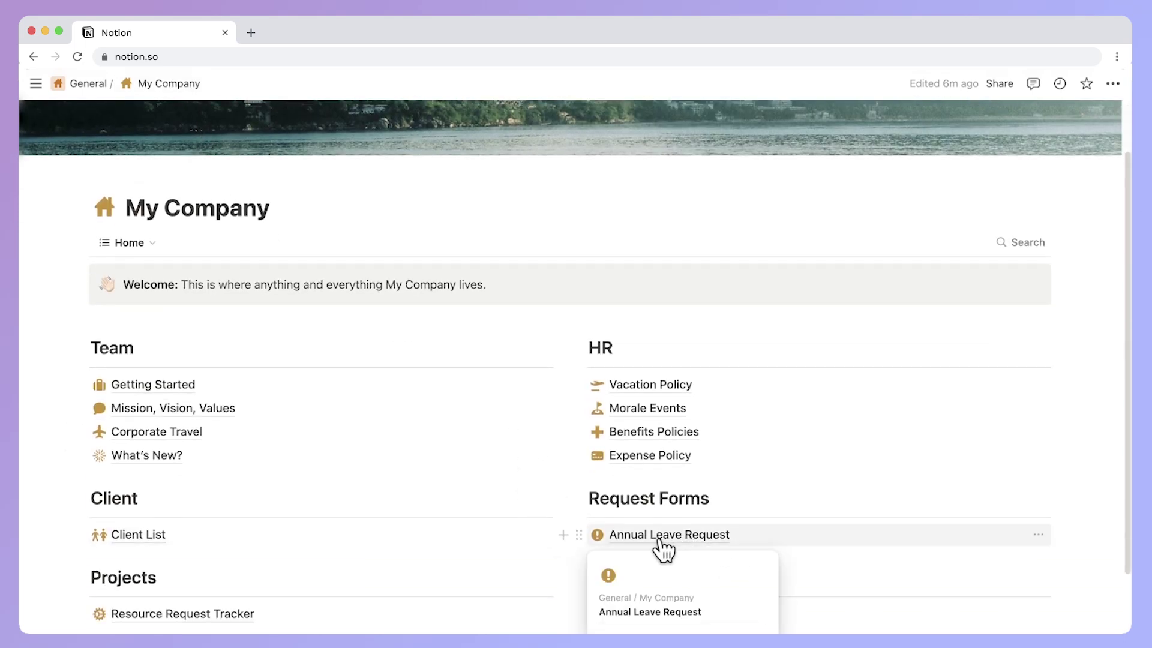
pyautogui.click(562, 534)
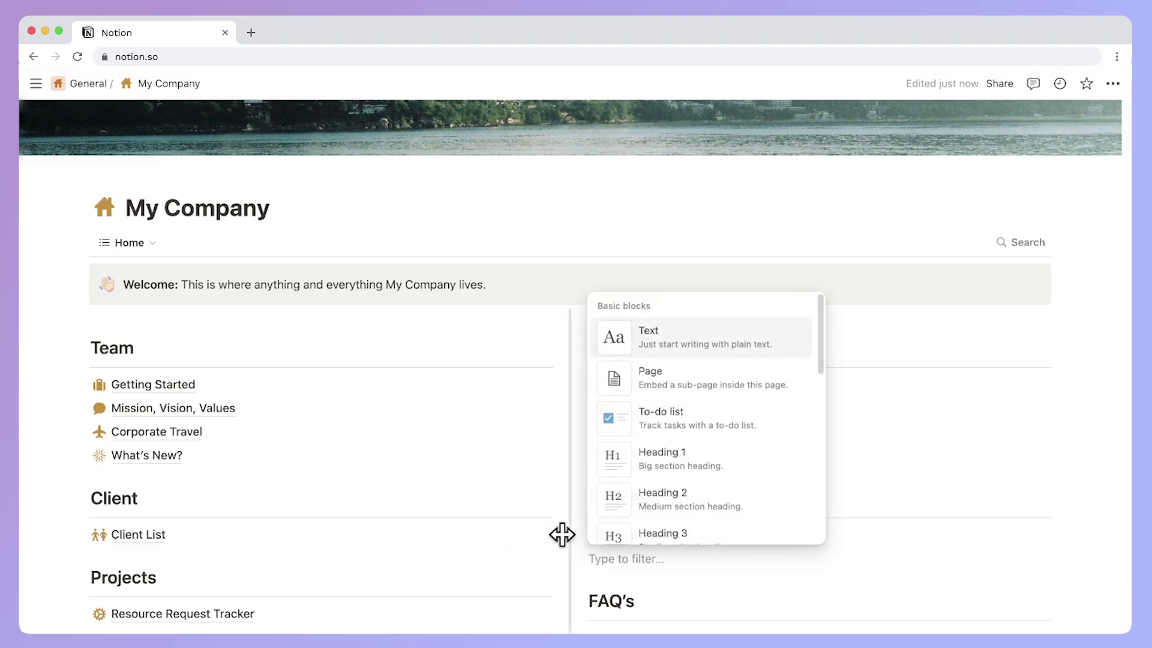
pyautogui.click(690, 385)
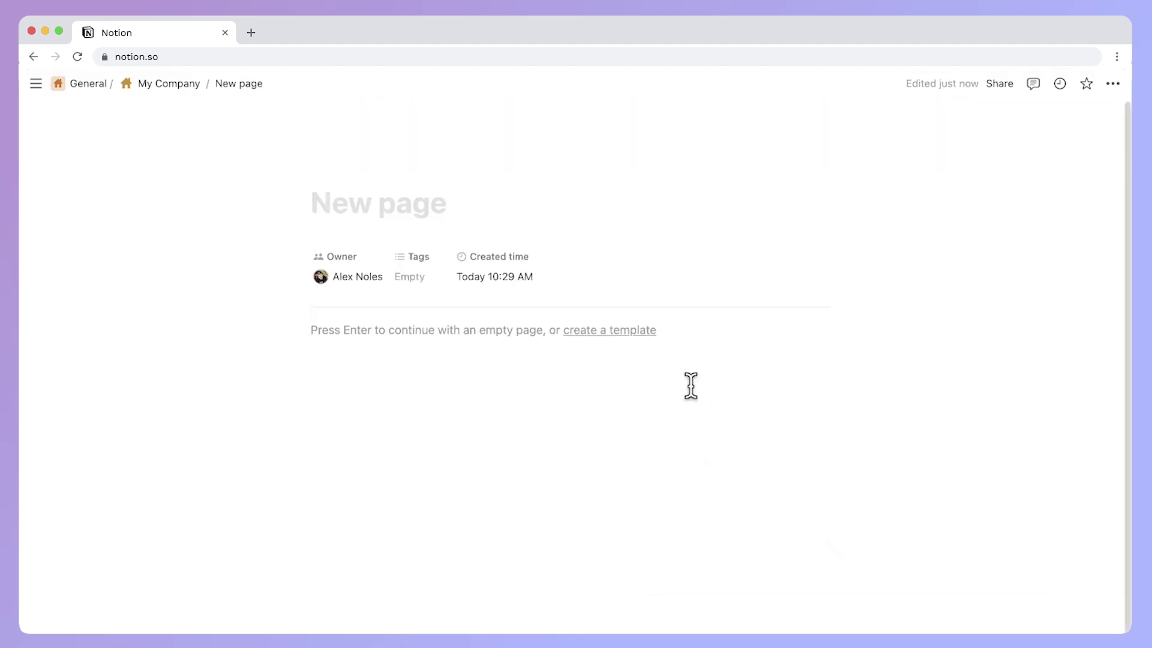
pyautogui.write('Resource Requests')
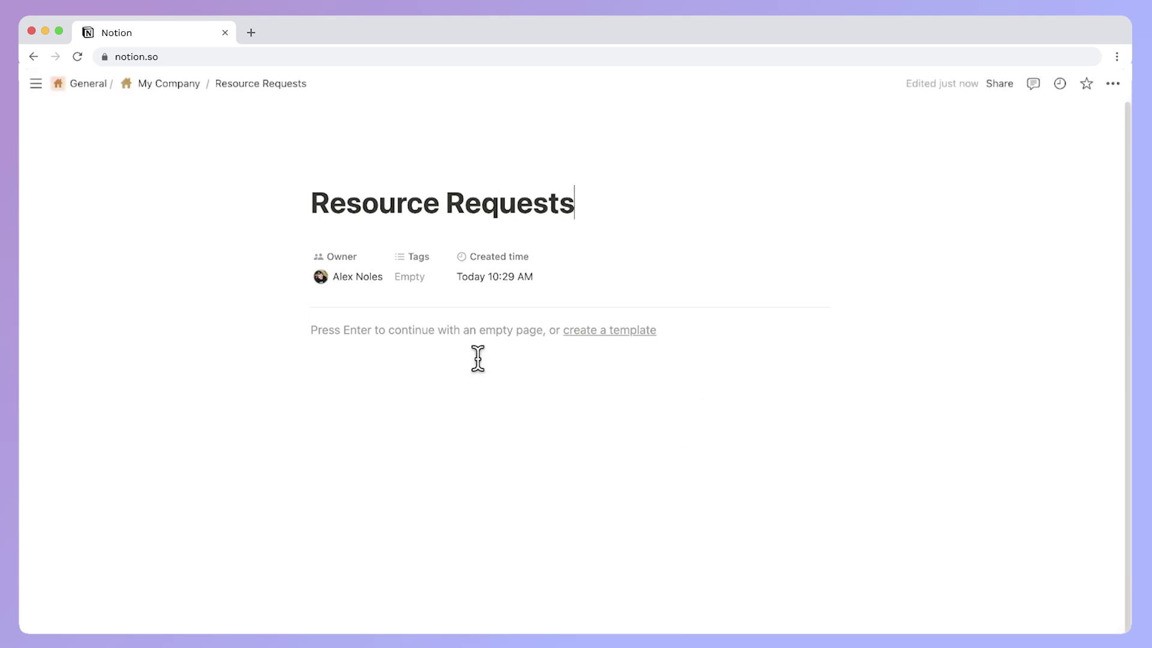
# Step: Paste the copied form link into the Resource Requests page as an embed and return to the Request Forms section of My Company
pyautogui.click(461, 339)
pyautogui.press('super+v')
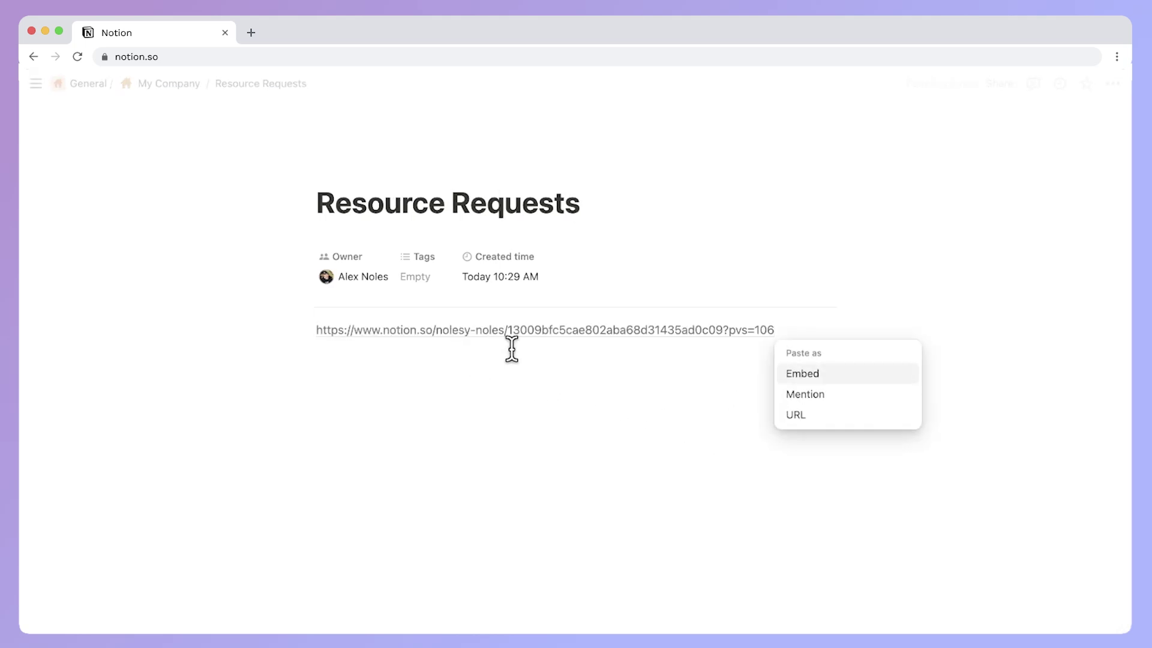
pyautogui.click(827, 376)
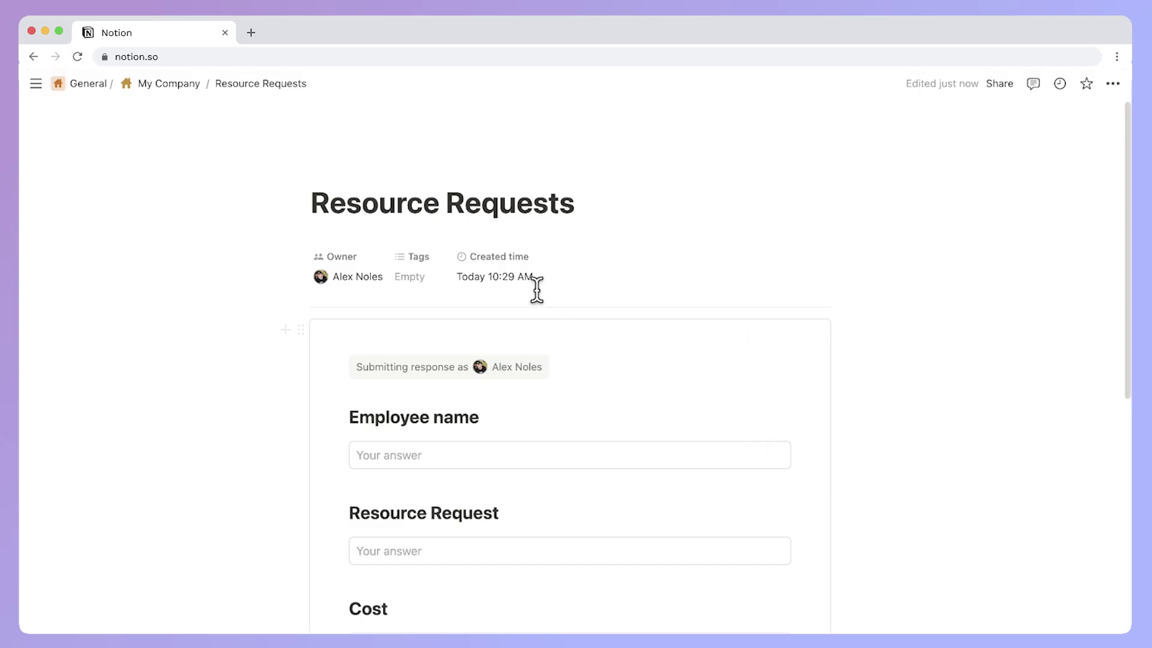
pyautogui.click(169, 84)
pyautogui.scroll(-2, 653, 468)
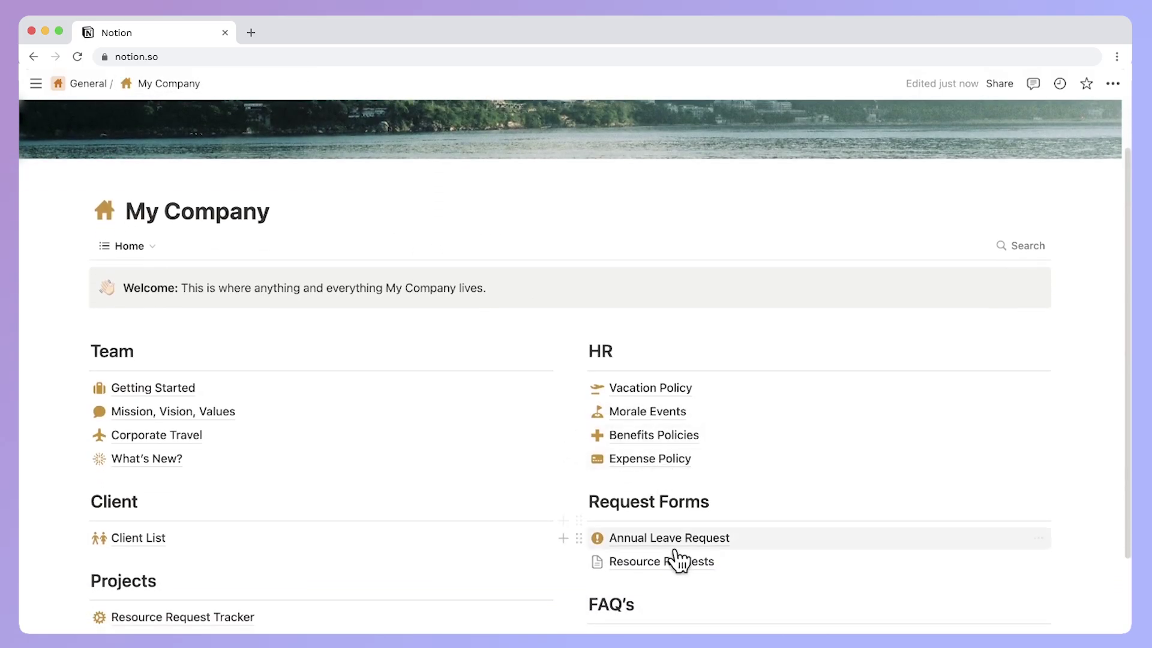
pyautogui.moveTo(680, 561)
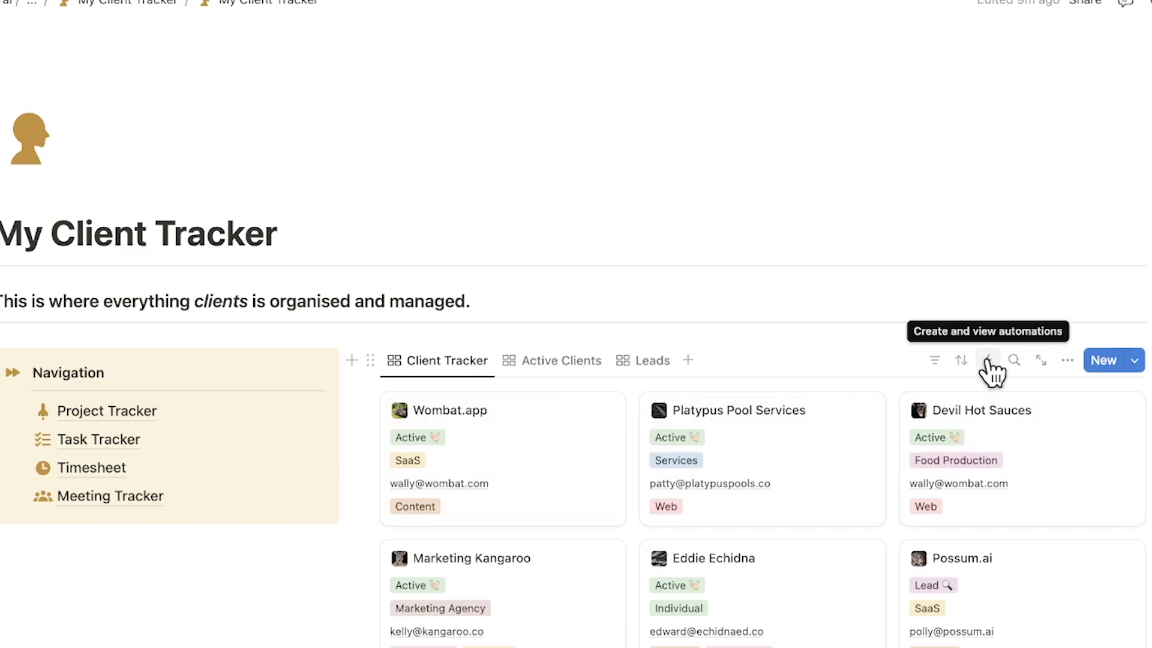
pyautogui.click(988, 361)
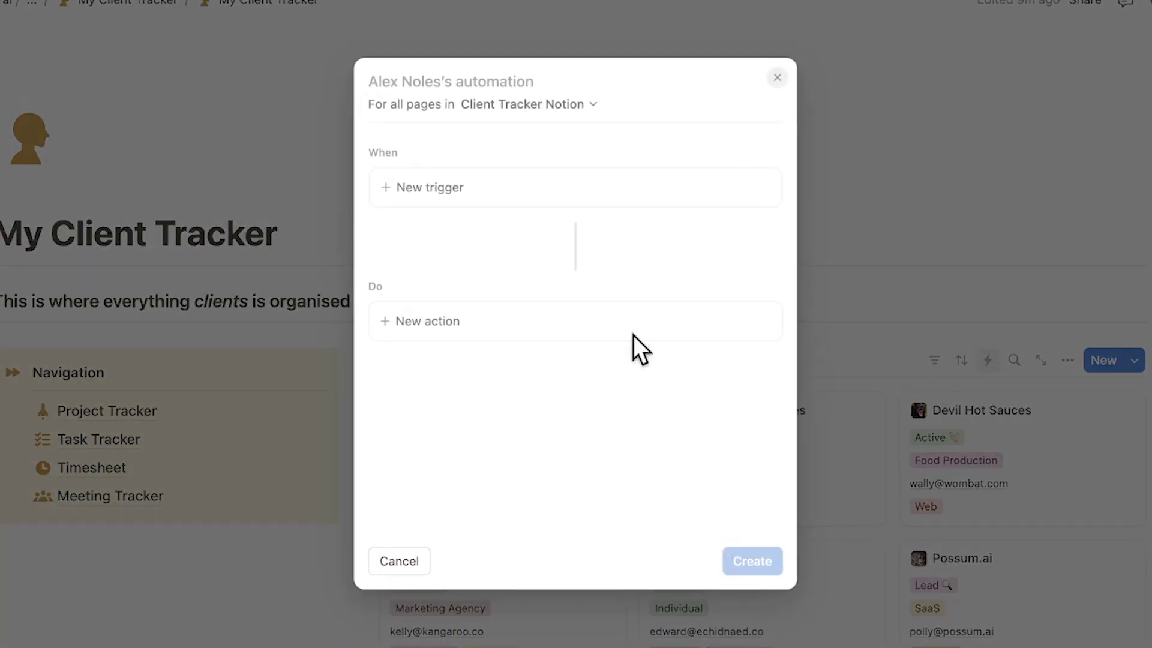
pyautogui.click(384, 186)
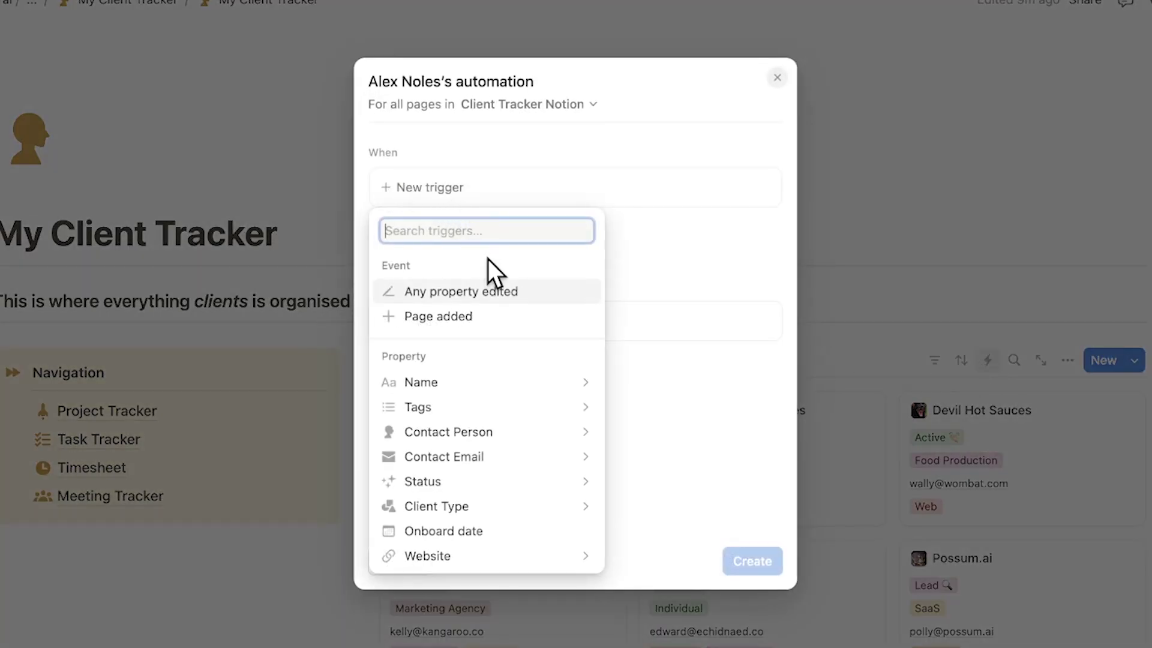
pyautogui.click(872, 160)
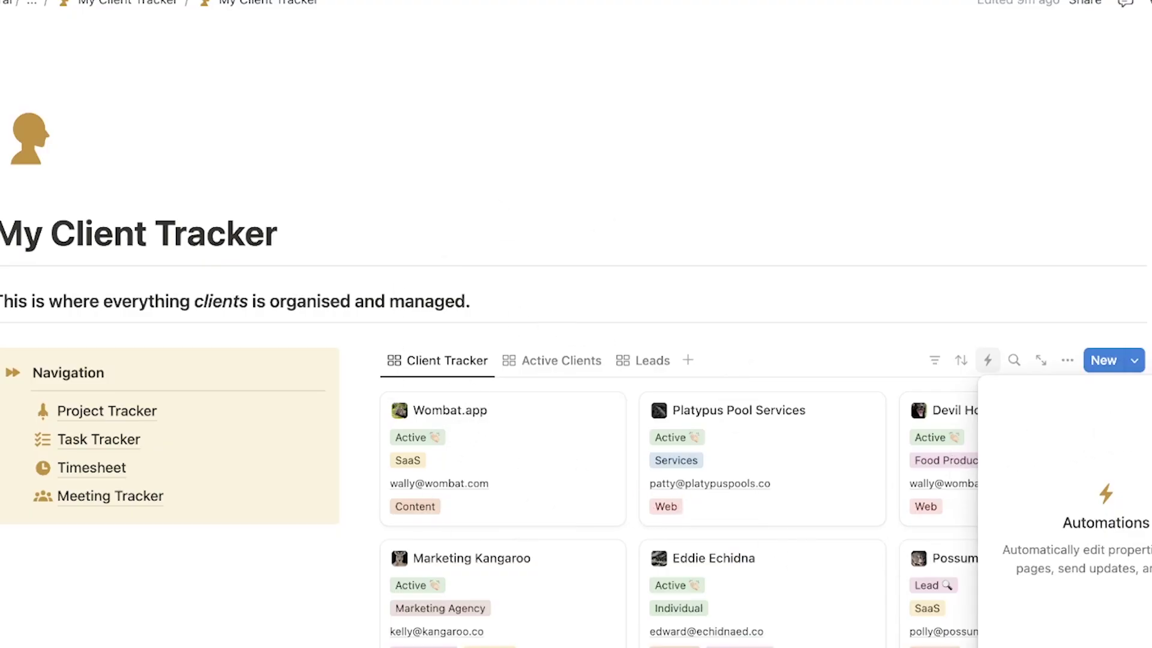
# Step: Start a new automation for the Client Tracker Notion database that triggers when Status is set to Onboarding only
pyautogui.click(989, 363)
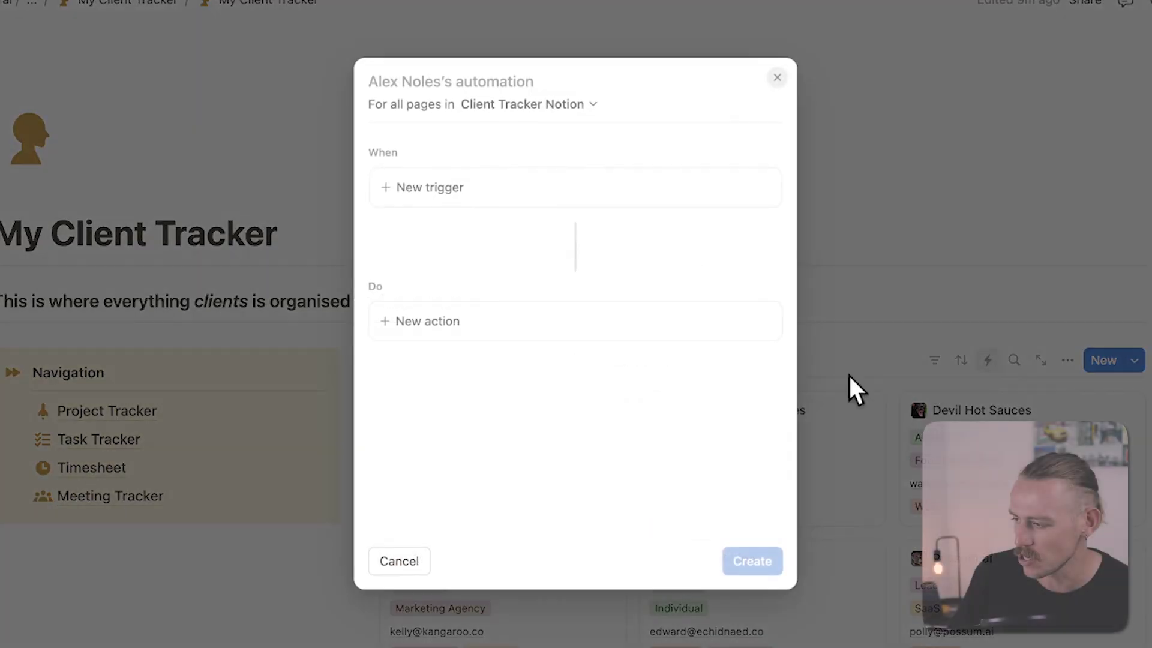
pyautogui.click(508, 193)
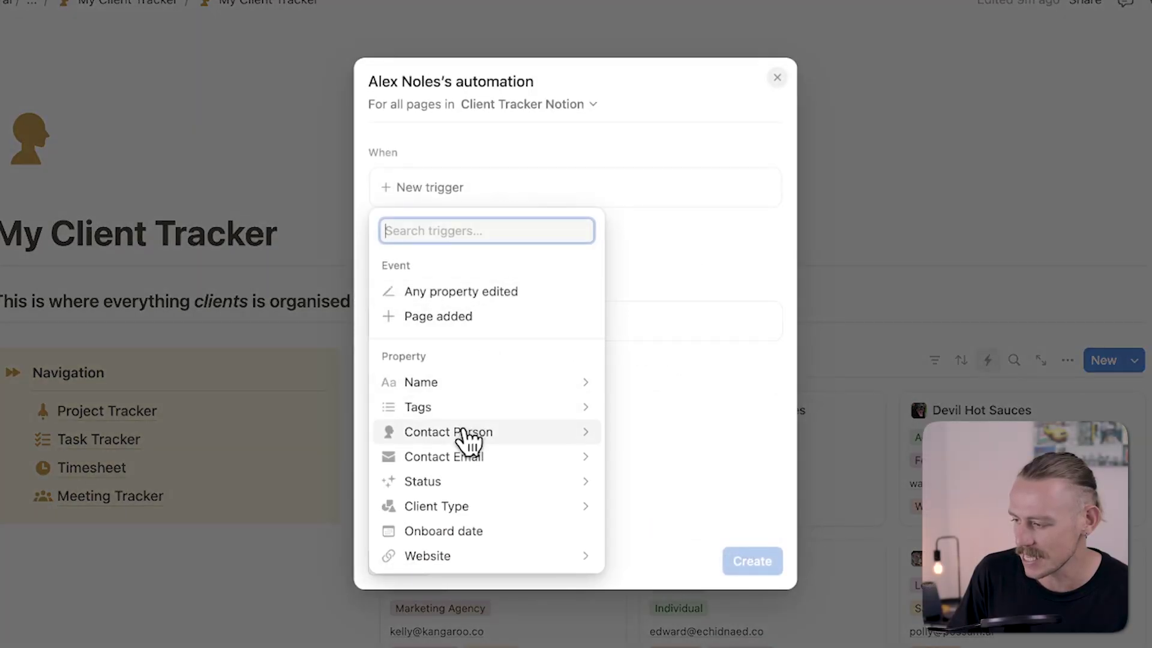
pyautogui.click(456, 482)
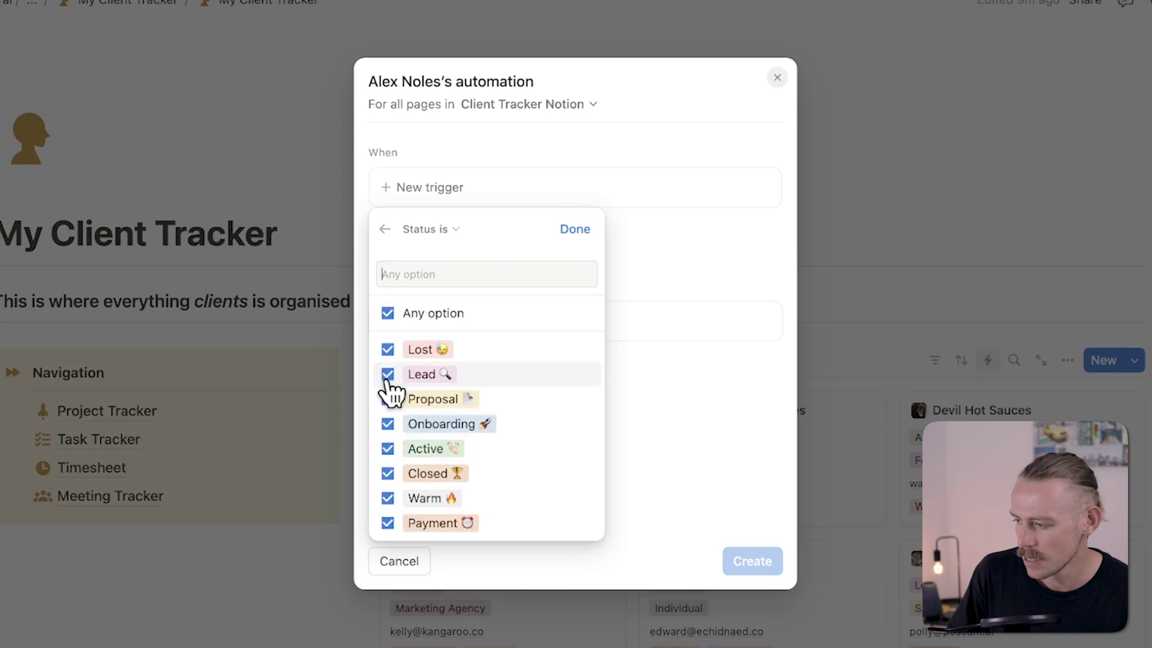
pyautogui.click(388, 399)
pyautogui.click(388, 432)
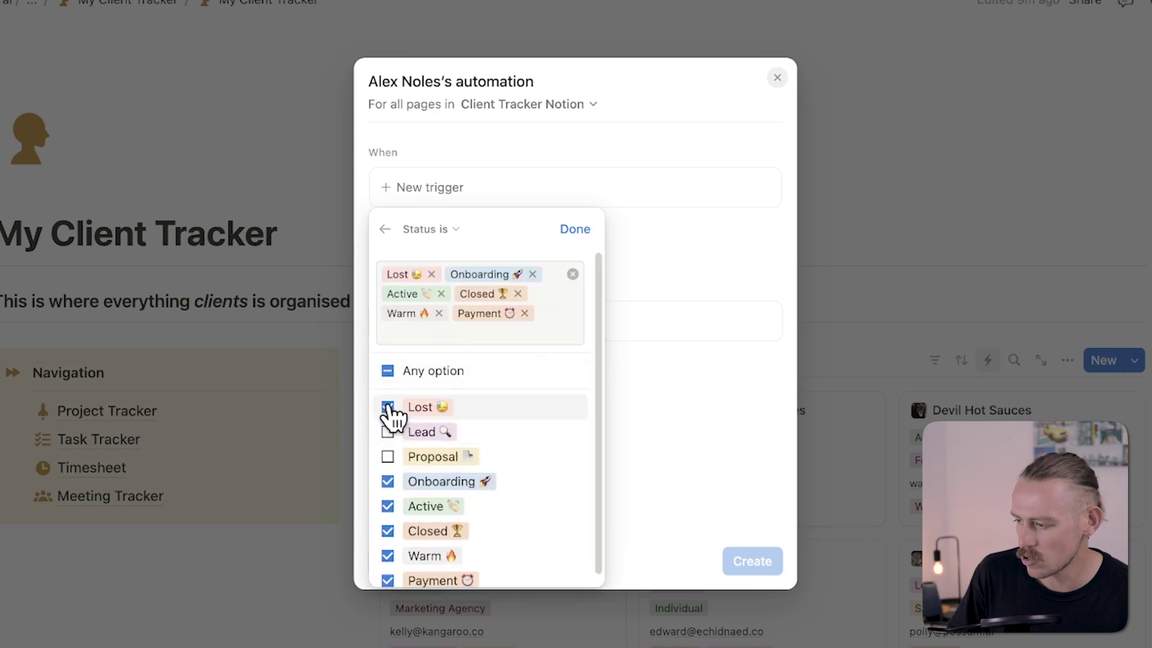
pyautogui.click(387, 407)
pyautogui.click(387, 485)
pyautogui.click(387, 510)
pyautogui.click(388, 517)
pyautogui.click(387, 542)
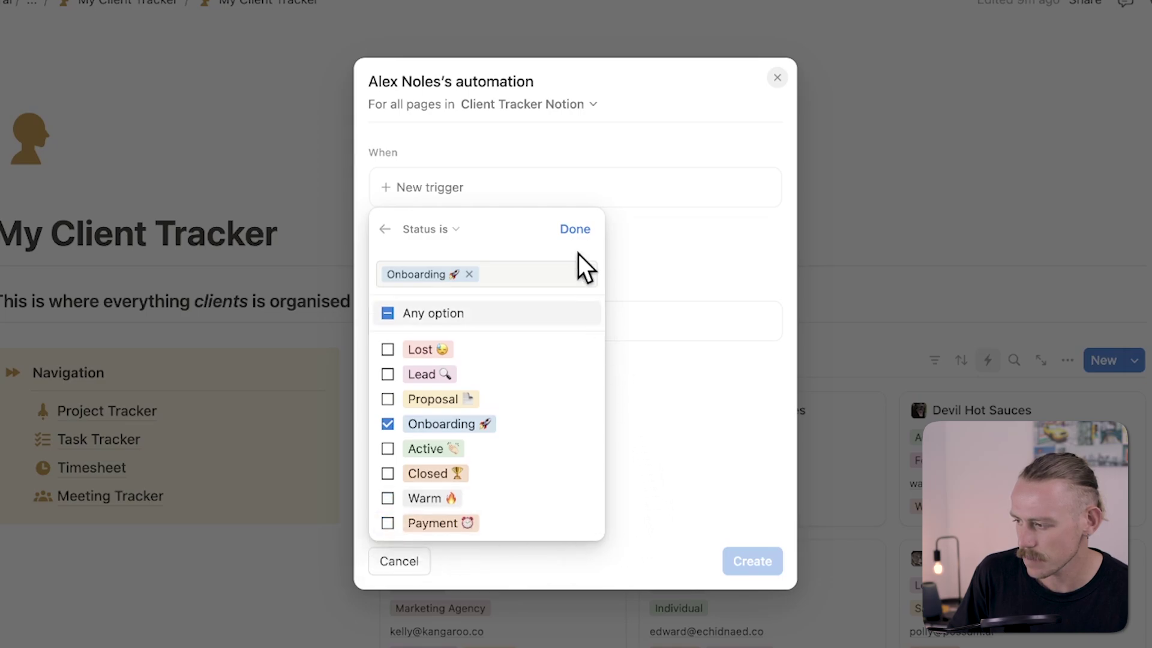
pyautogui.click(575, 230)
# Step: Add a "Send mail to" action to the client tracker automation
pyautogui.click(460, 367)
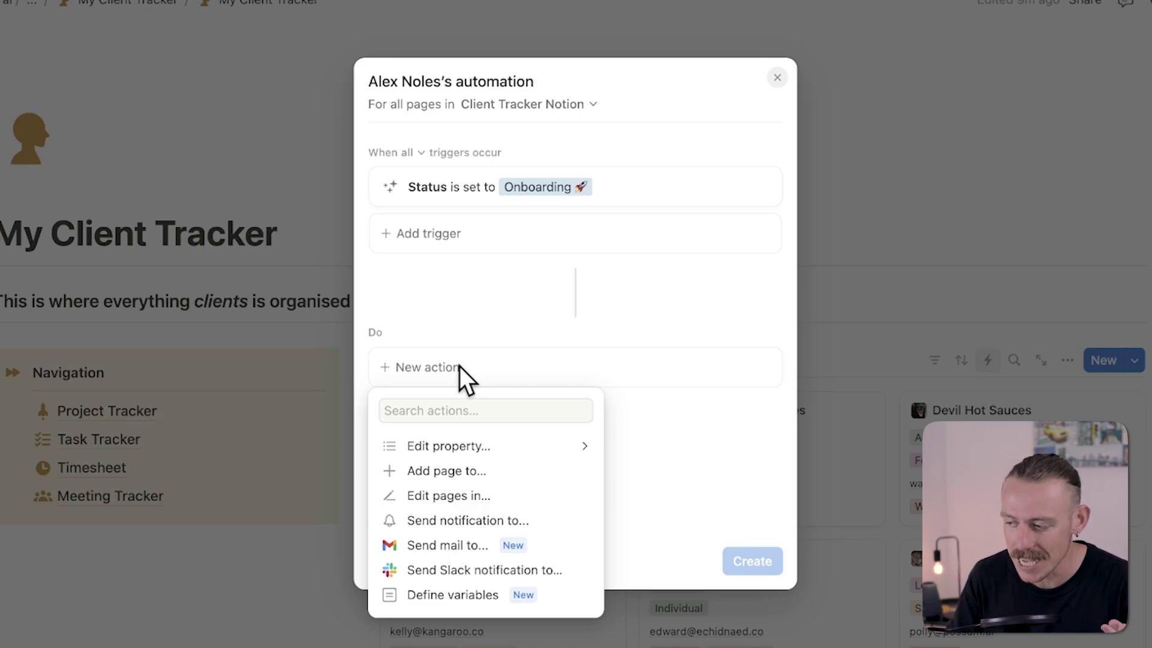
pyautogui.click(573, 557)
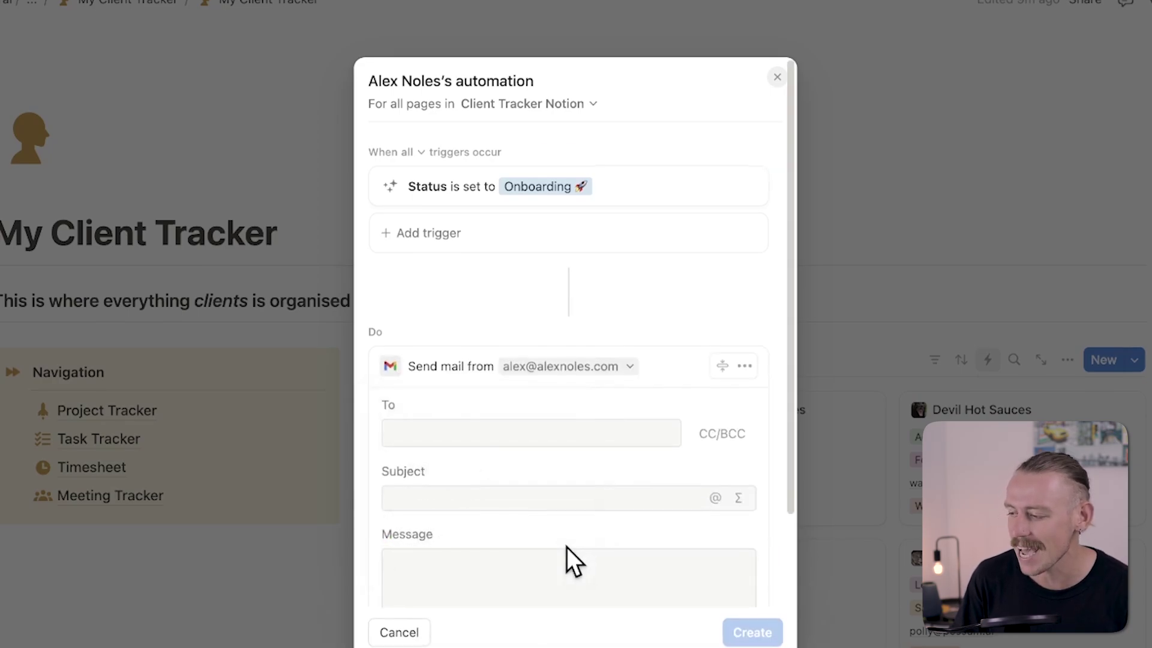
# Step: Set the mail action's recipient to the Contact Email property
pyautogui.scroll(-3, 565, 540)
pyautogui.click(447, 273)
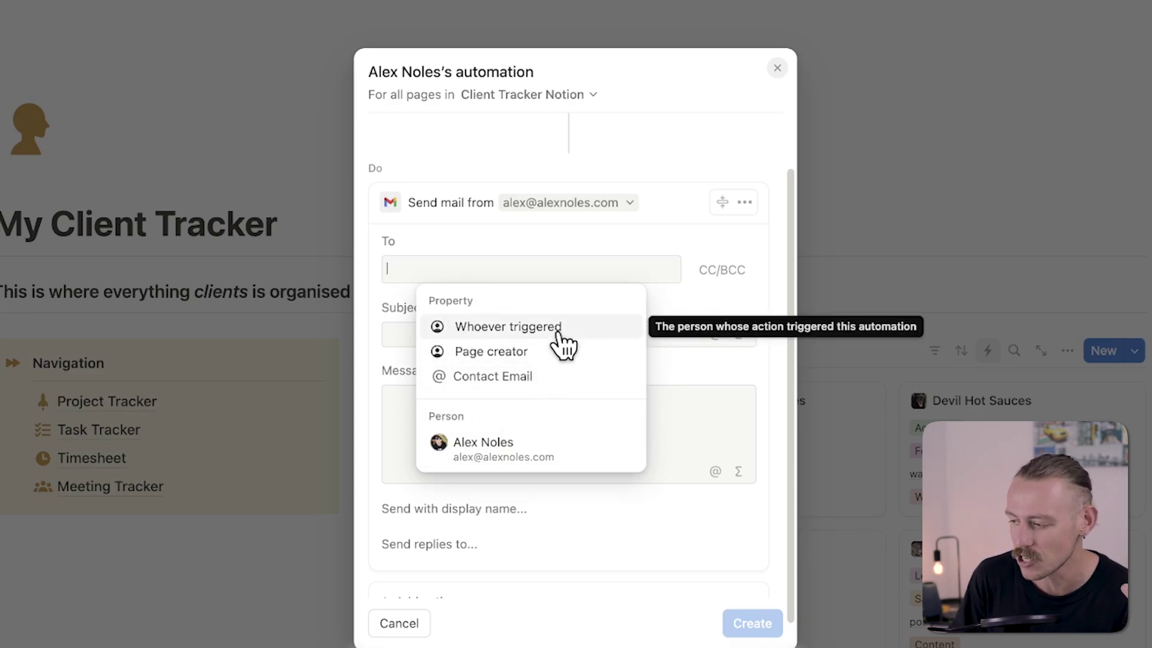
pyautogui.click(552, 377)
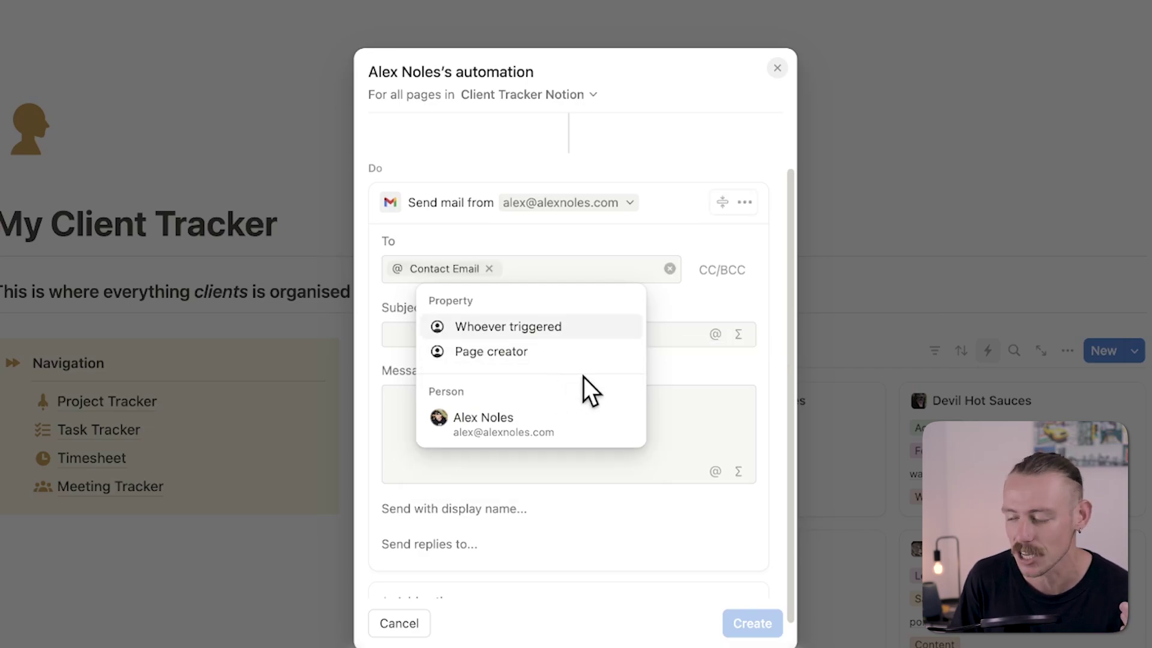
pyautogui.press('Escape')
# Step: Set the mail subject to "Hello" followed by the trigger page's Name, and the message to "Welcome to onboarding!"
pyautogui.click(528, 334)
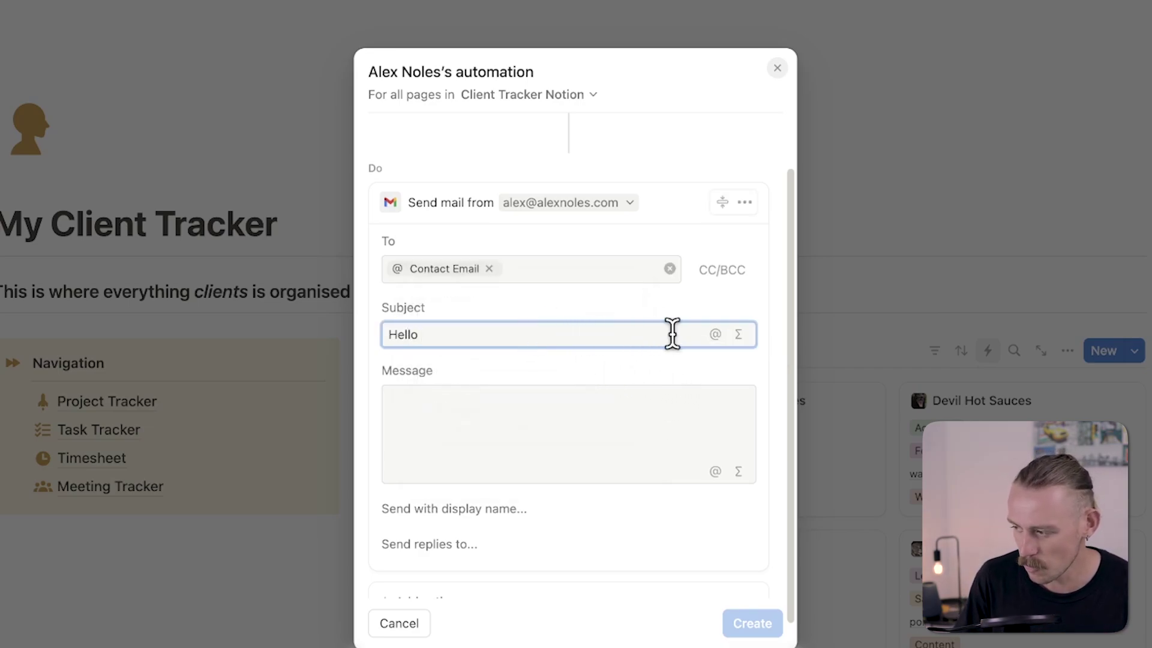
pyautogui.click(714, 334)
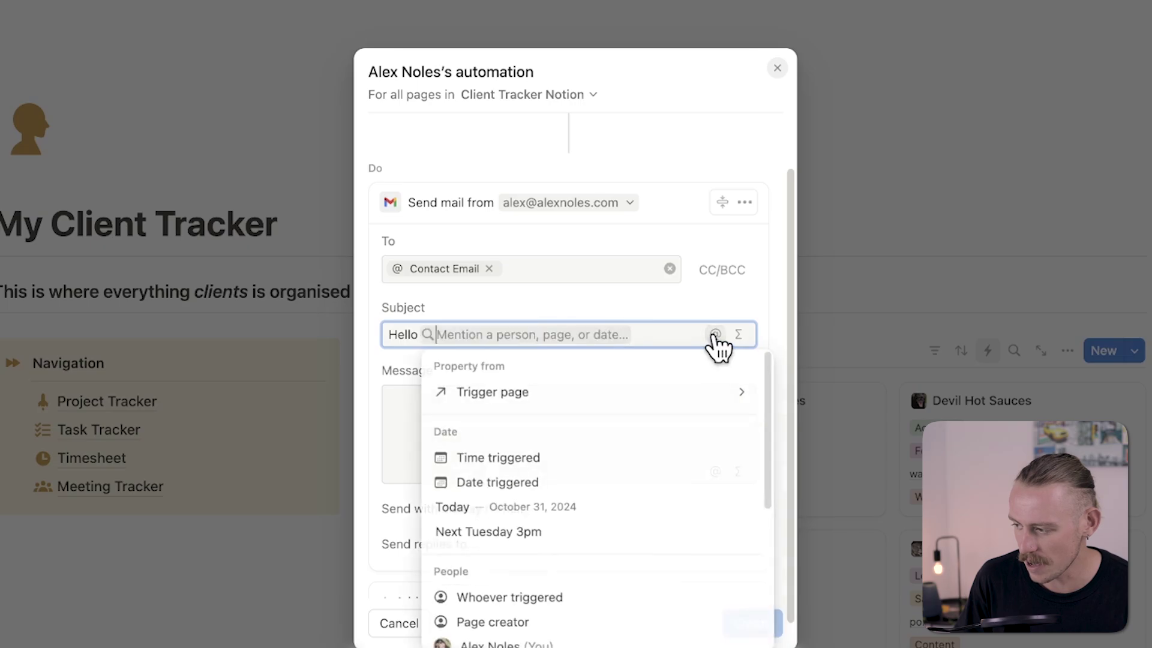
pyautogui.click(615, 384)
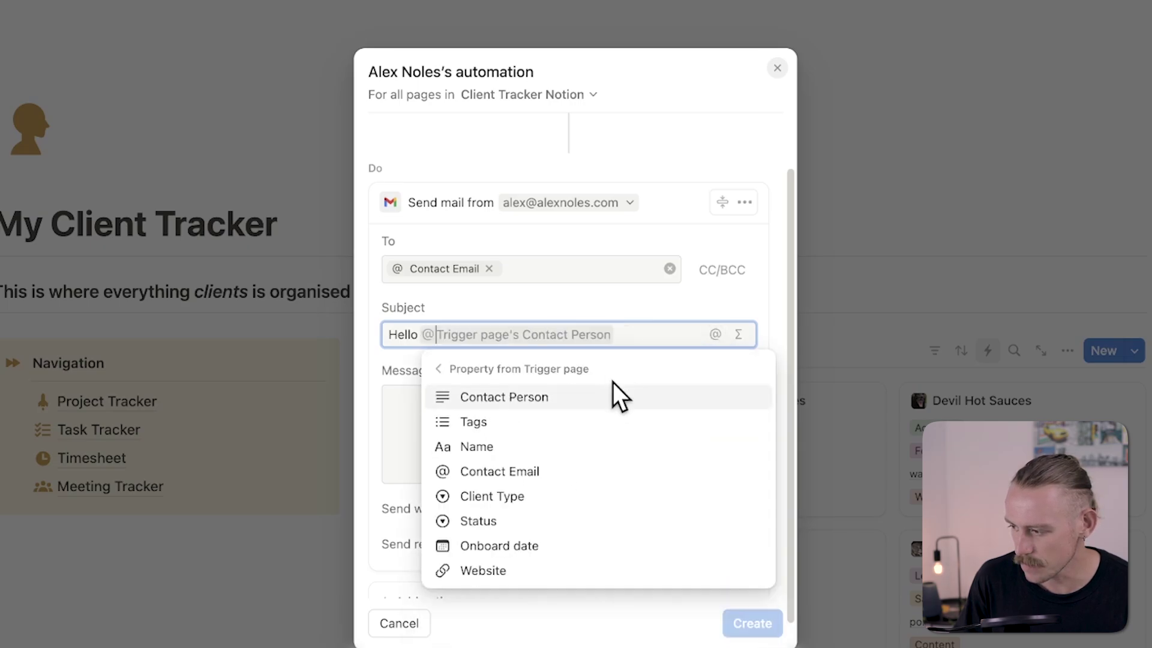
pyautogui.click(513, 449)
pyautogui.click(441, 405)
pyautogui.write('Welcome to onboarding!')
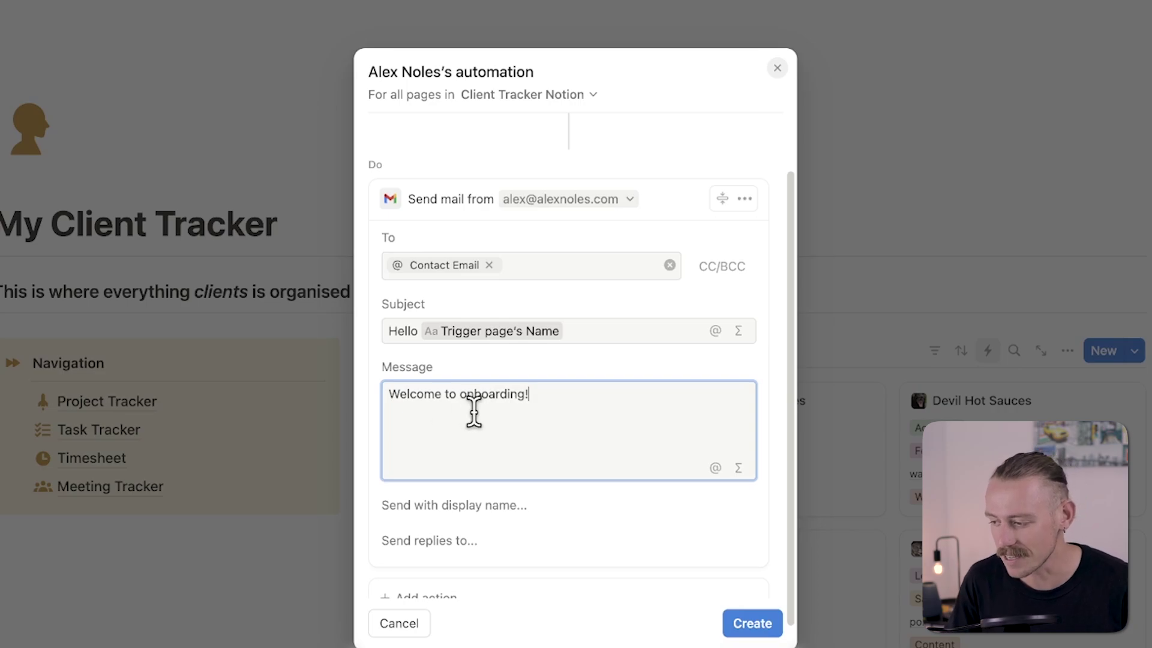
pyautogui.scroll(-1, 514, 474)
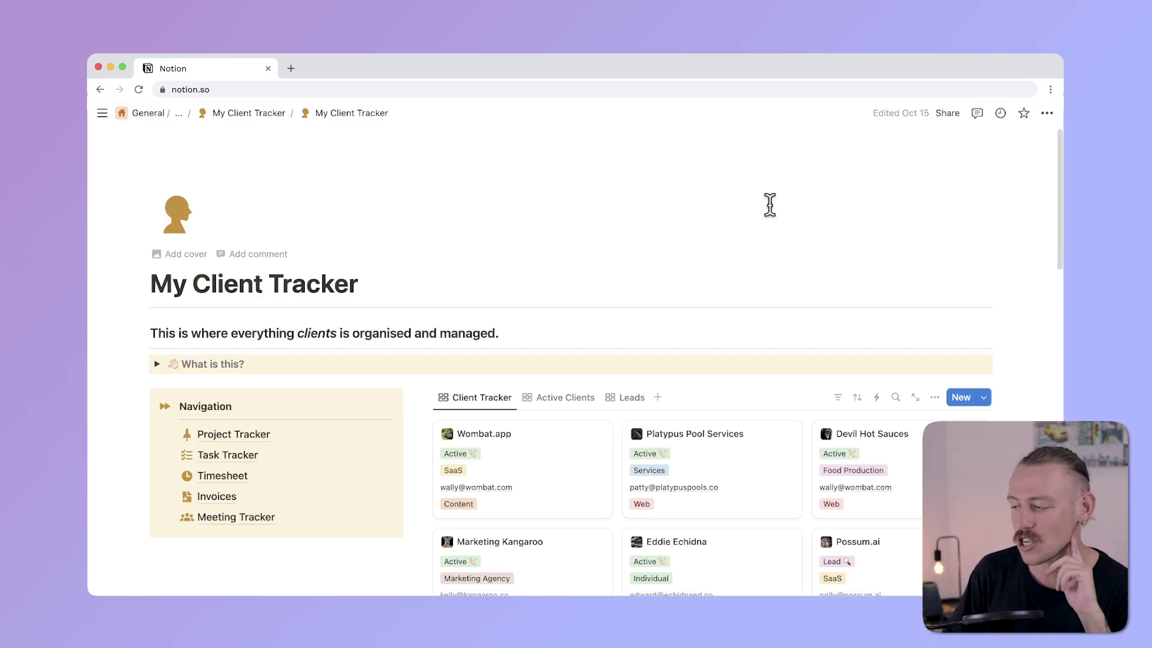
# Step: Start a new automation for the Project Tracker database on My Client Tracker that triggers when a page is added
pyautogui.scroll(-10, 785, 317)
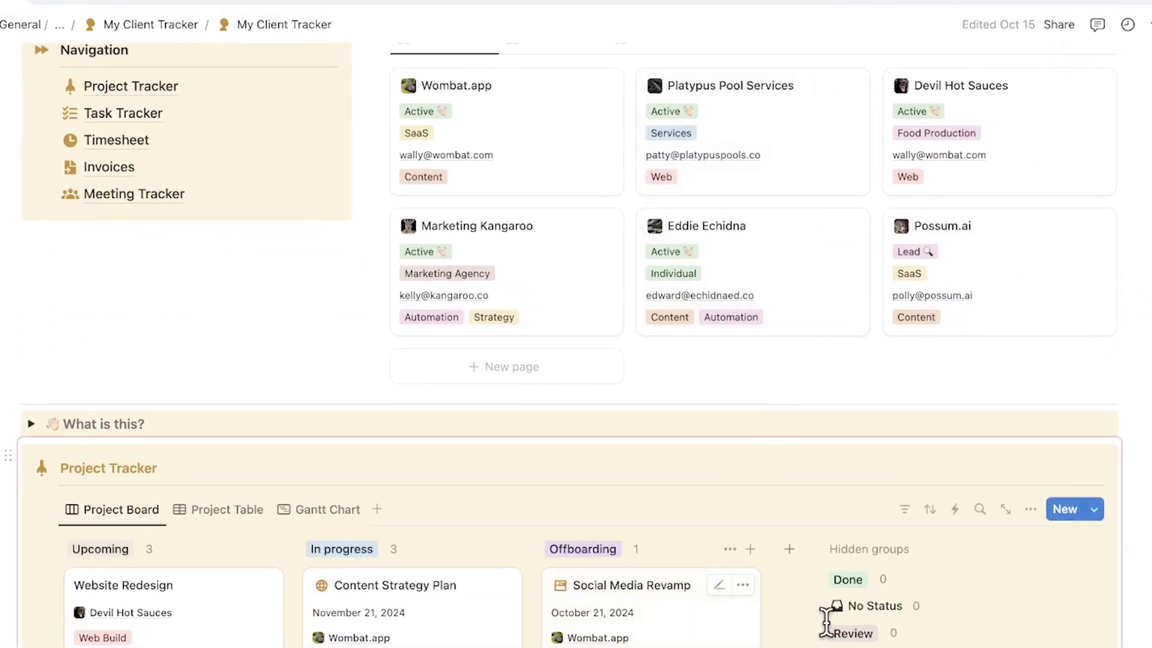
pyautogui.click(954, 509)
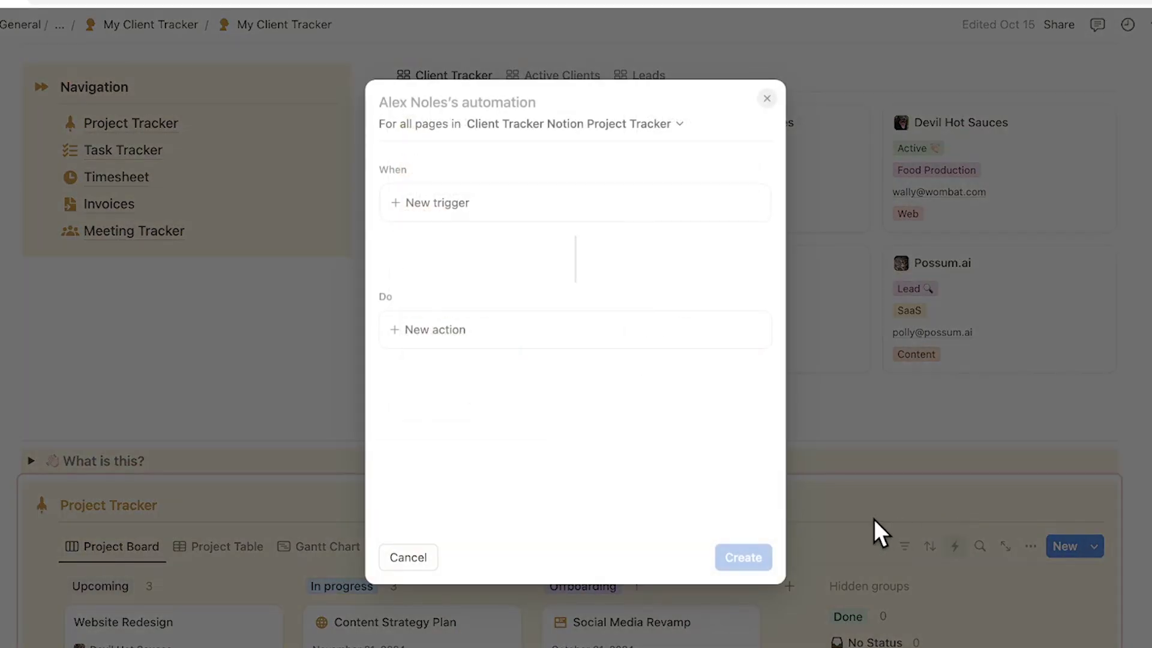
pyautogui.click(481, 217)
pyautogui.click(489, 336)
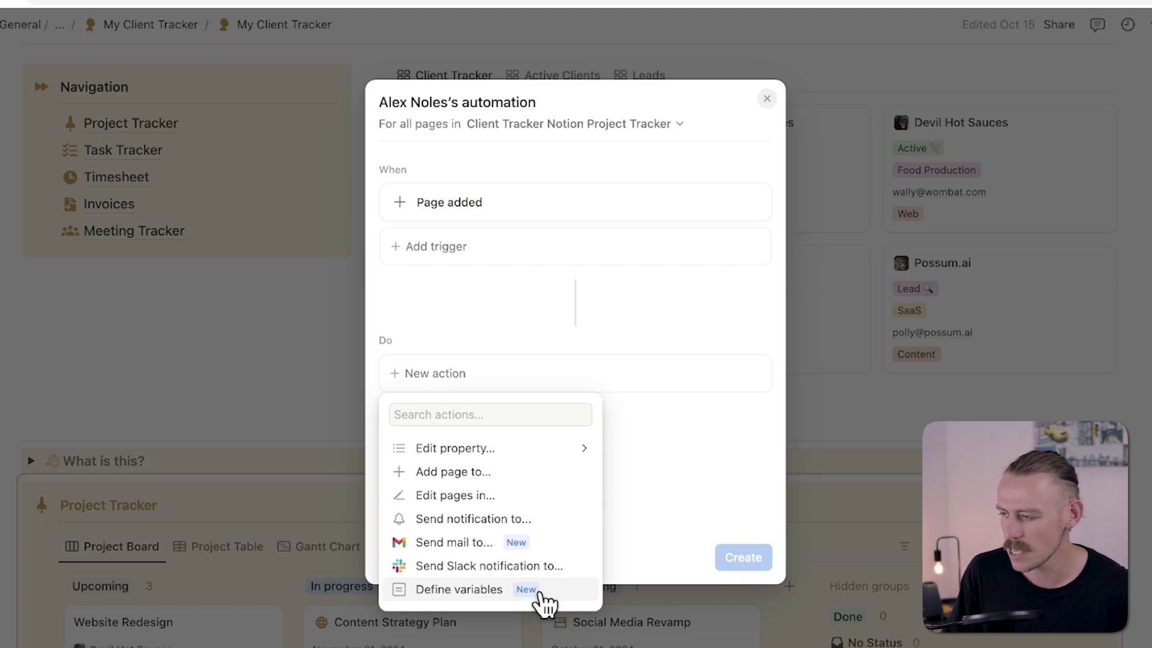
# Step: Search the automation's page scope for "client" and select the entire Client Tracker Notion Project Tracker database
pyautogui.click(680, 124)
pyautogui.click(681, 124)
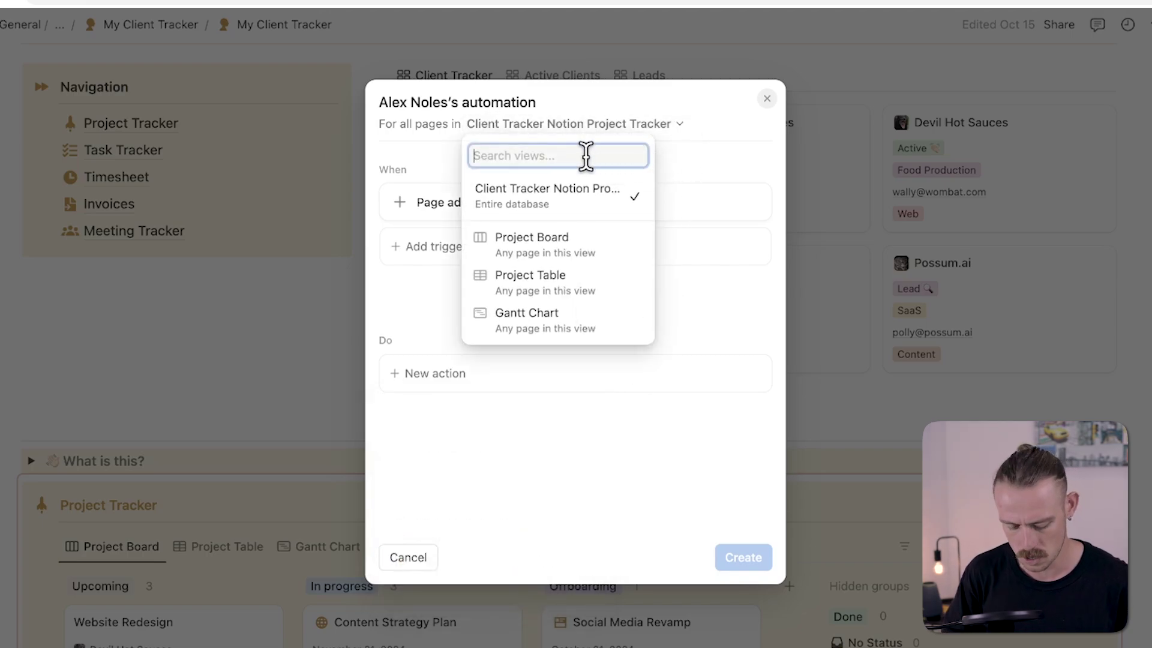
pyautogui.write('my client')
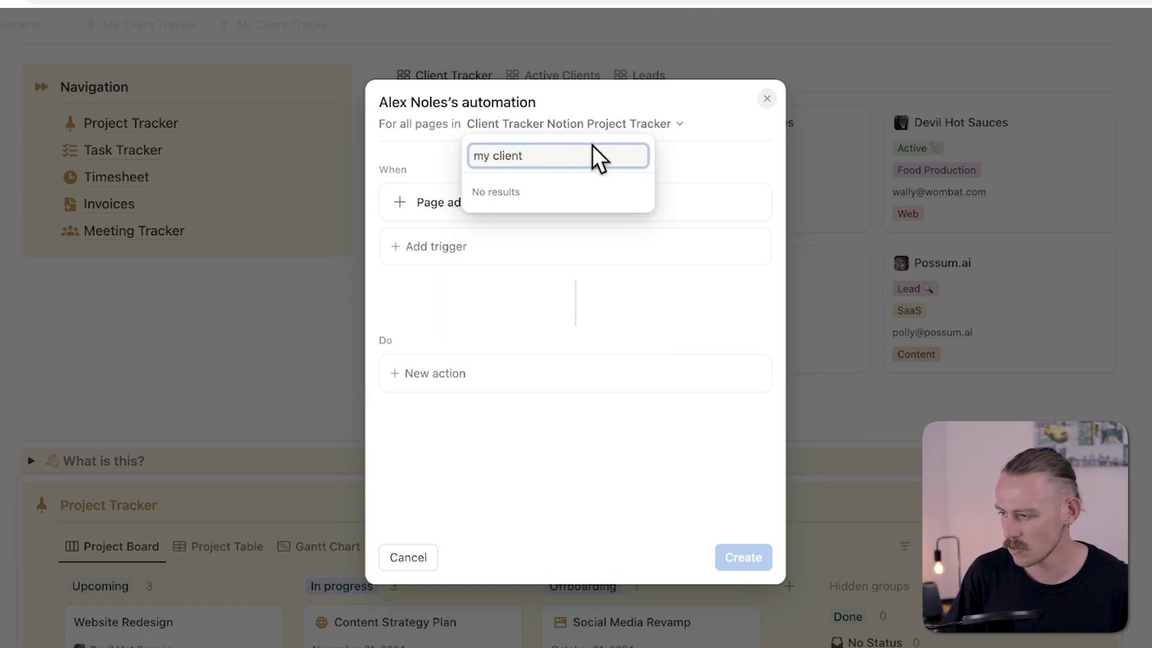
pyautogui.moveTo(597, 157); pyautogui.dragTo(470, 151)
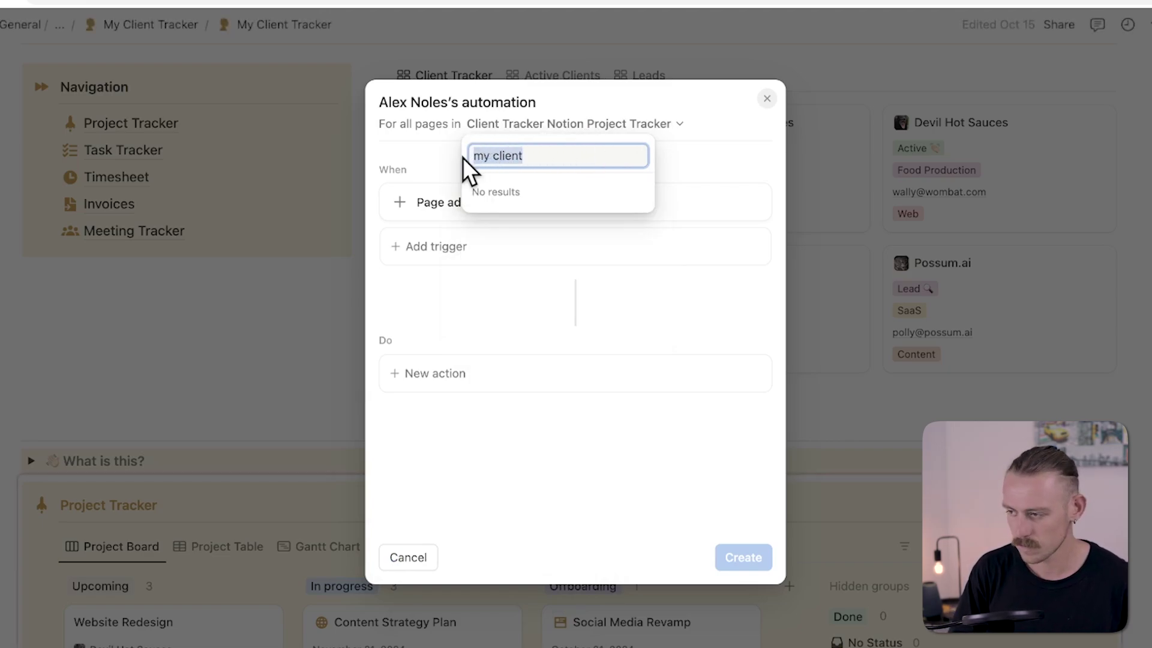
pyautogui.write('client')
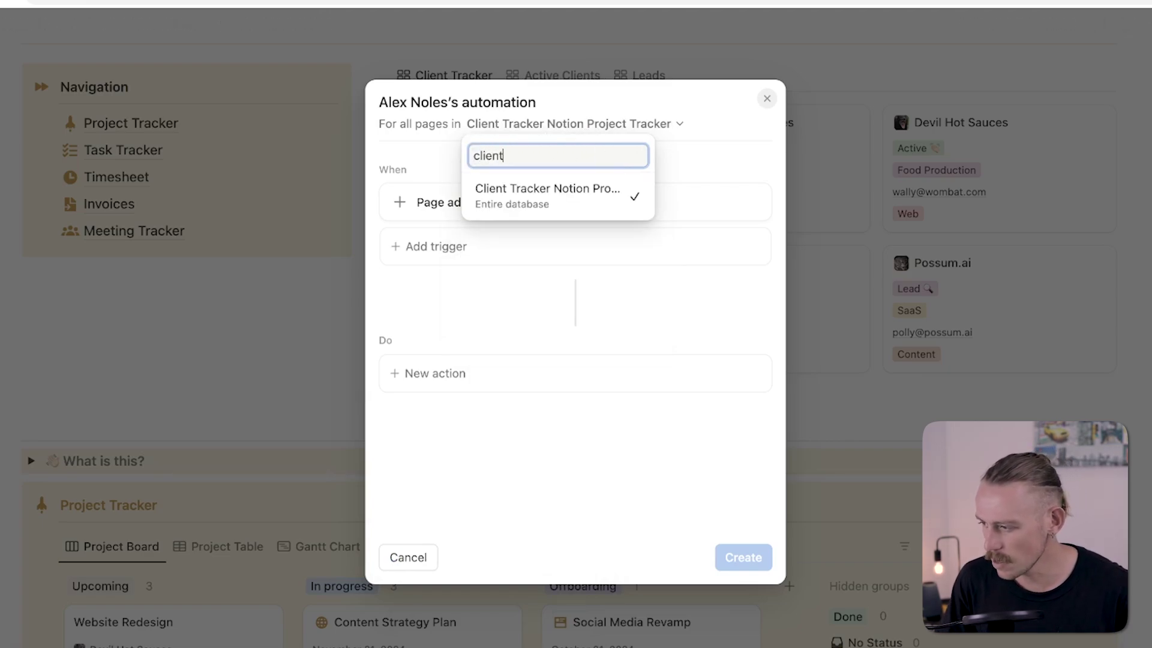
pyautogui.click(505, 192)
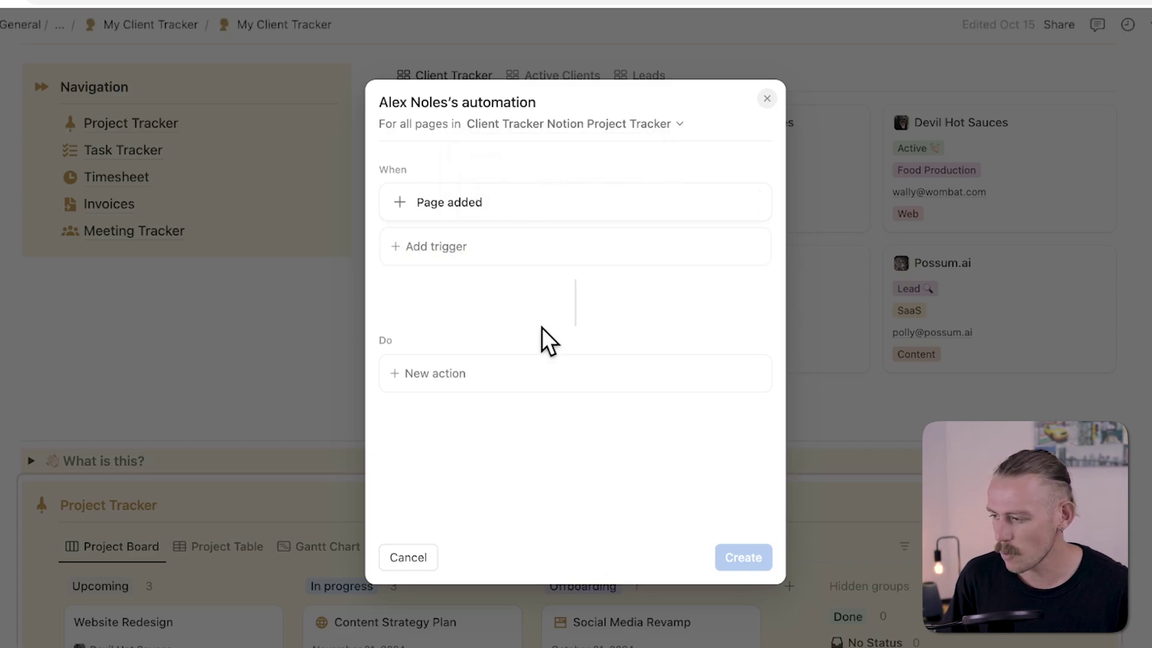
# Step: Add an "Edit pages in" action to the project tracker automation
pyautogui.click(538, 362)
pyautogui.click(512, 413)
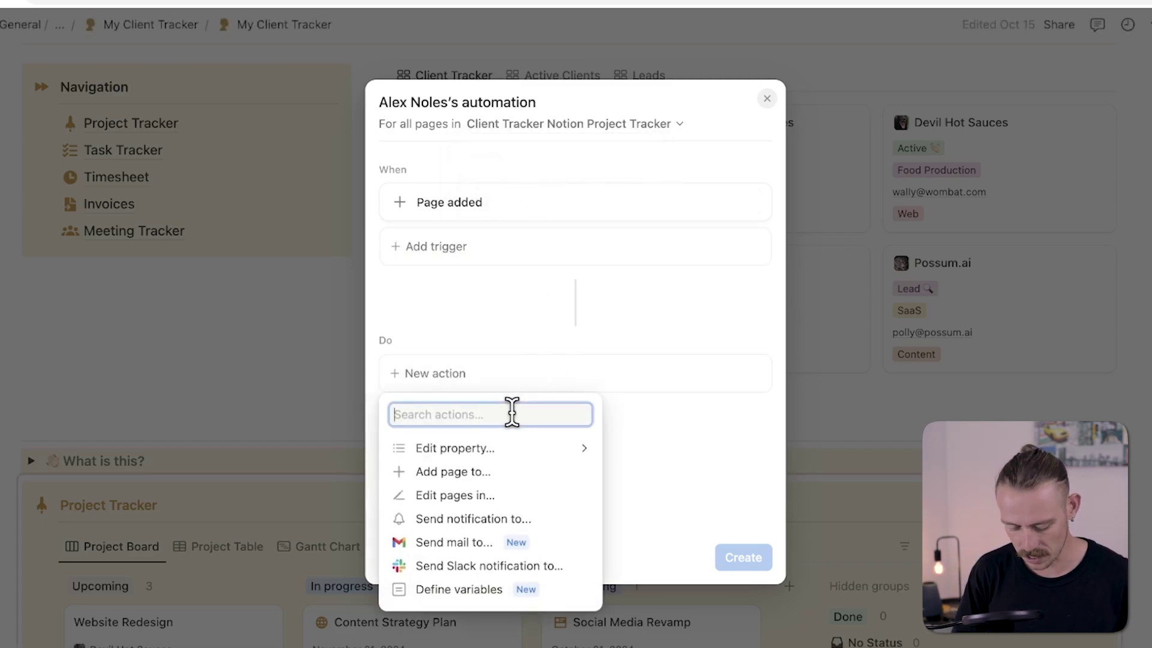
pyautogui.write('p')
pyautogui.press('BackSpace')
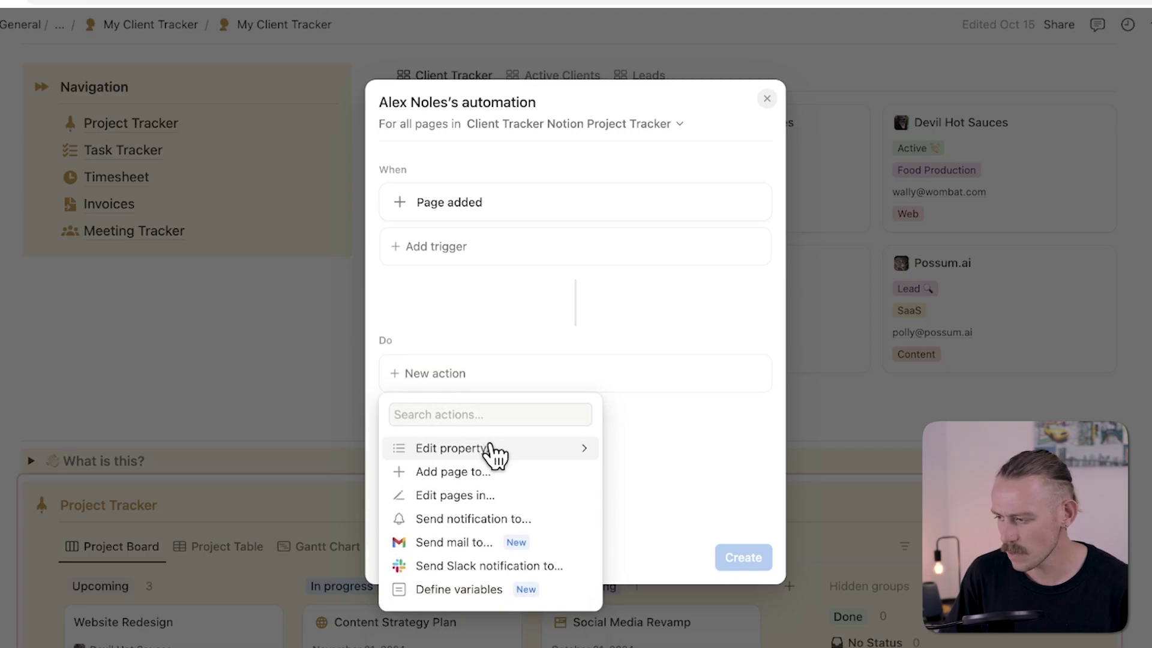
pyautogui.click(510, 495)
# Step: Search the databases for "client project" and choose the Client Project database under Client Onboarding as the action's target
pyautogui.click(544, 375)
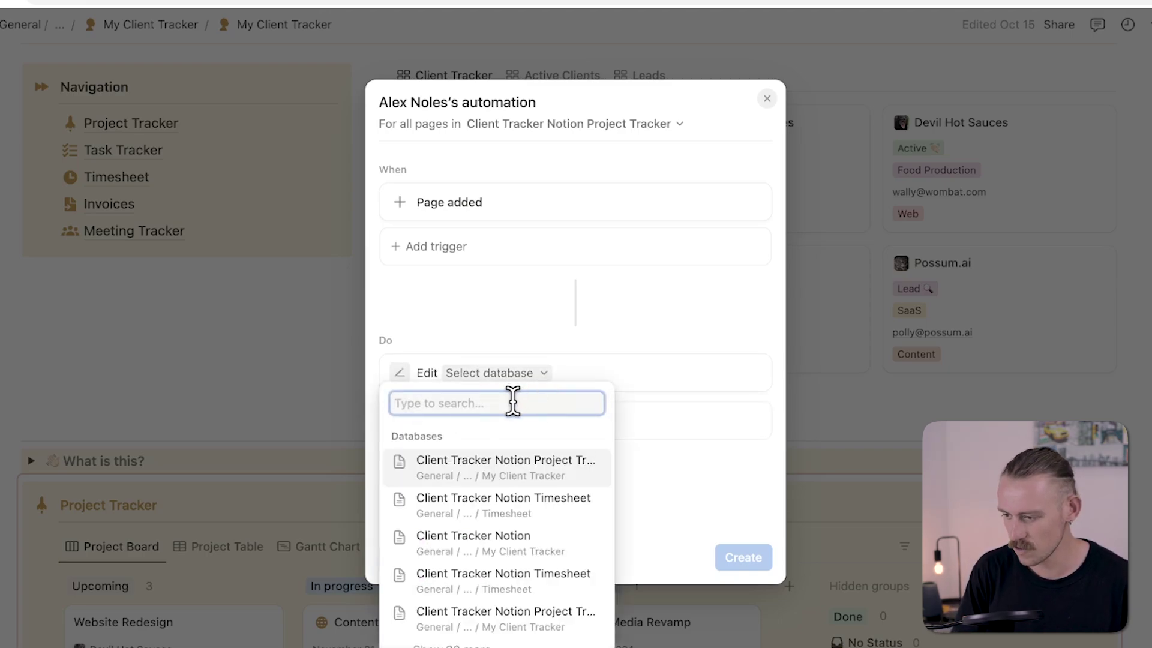
pyautogui.write('project')
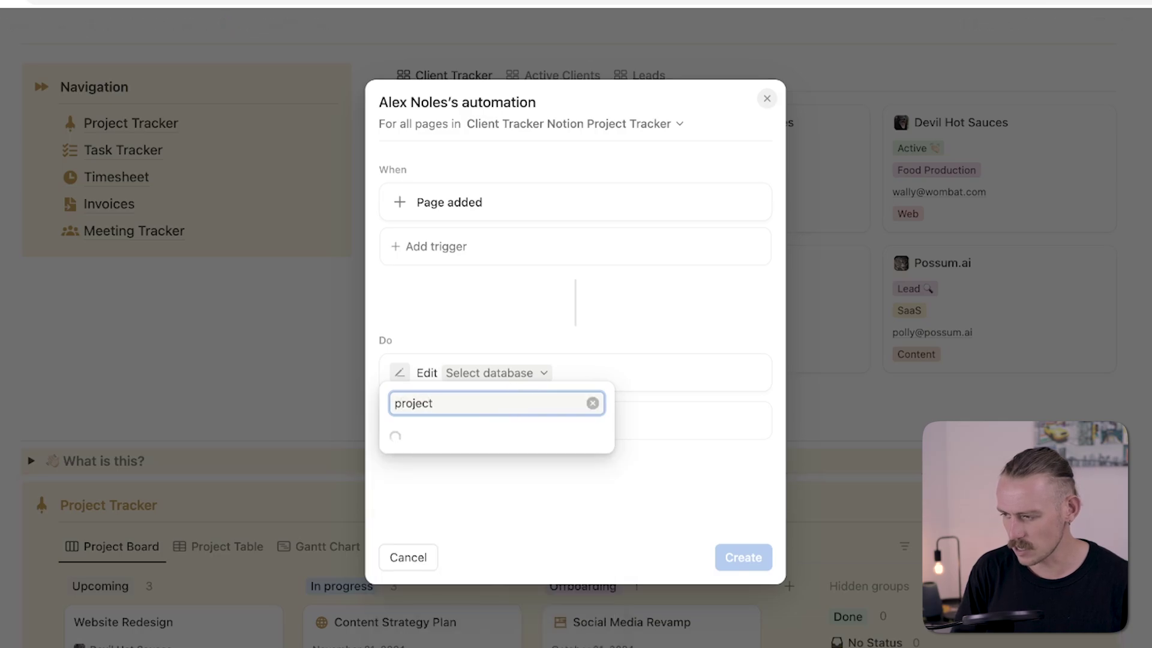
pyautogui.press('BackSpace')
pyautogui.press('BackSpace')
pyautogui.press('BackSpace')
pyautogui.press('BackSpace')
pyautogui.press('BackSpace')
pyautogui.press('BackSpace')
pyautogui.press('BackSpace')
pyautogui.write('client project')
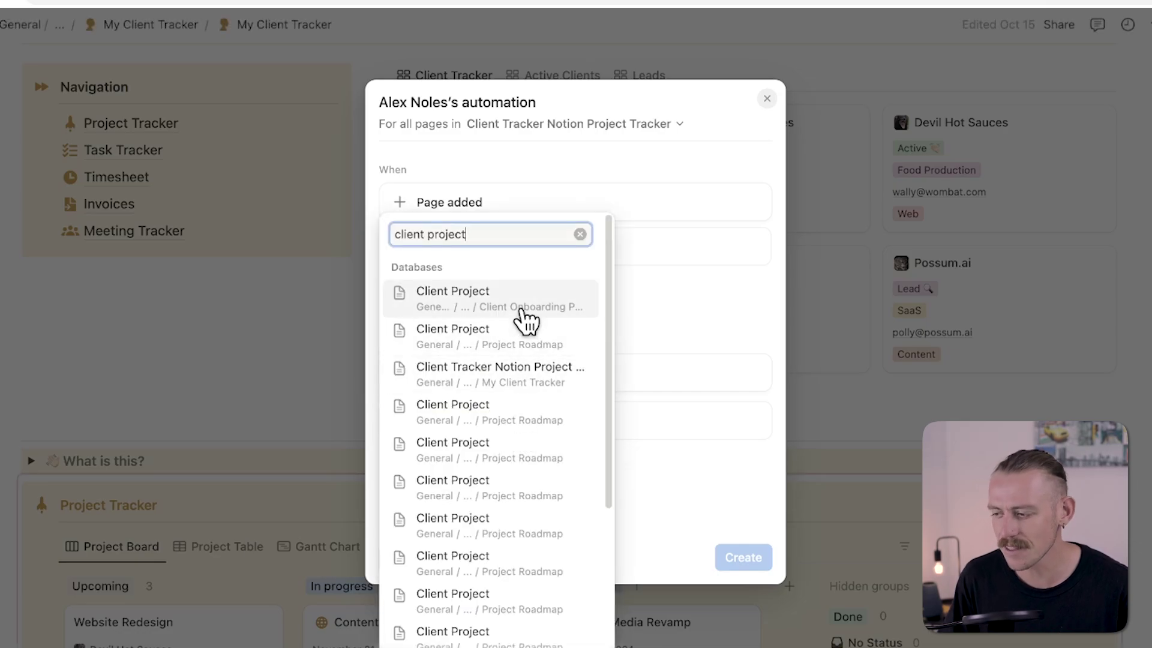
pyautogui.click(520, 311)
# Step: Make the action edit the Date property with a custom formula and enter DATEFORMAT in it
pyautogui.click(444, 424)
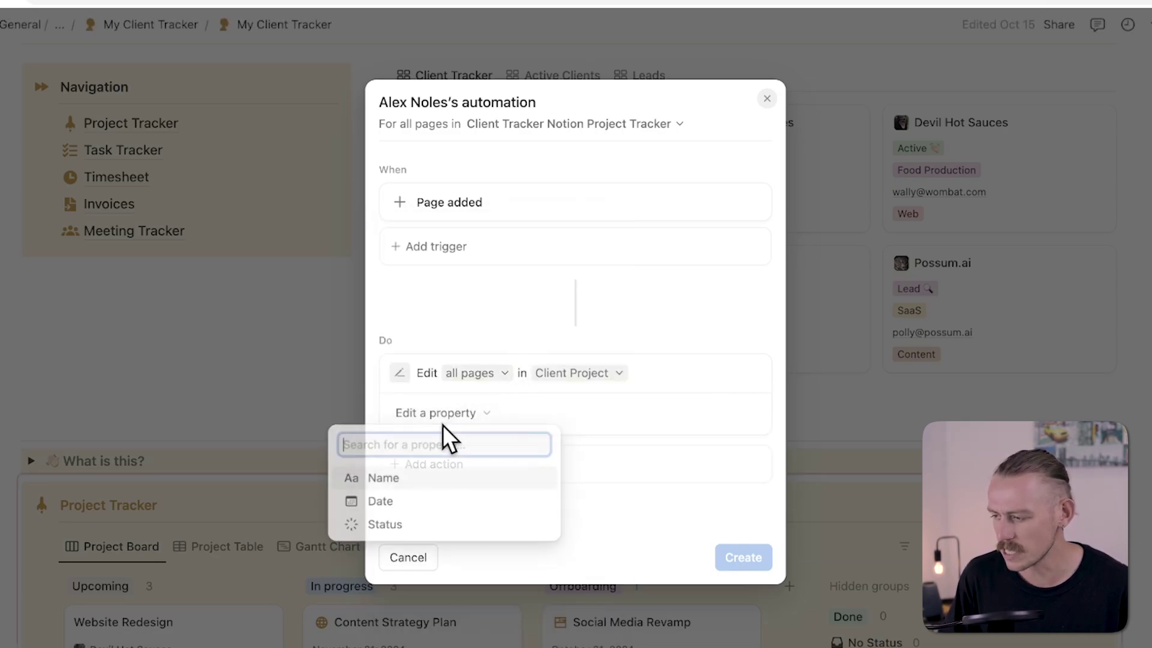
pyautogui.click(441, 504)
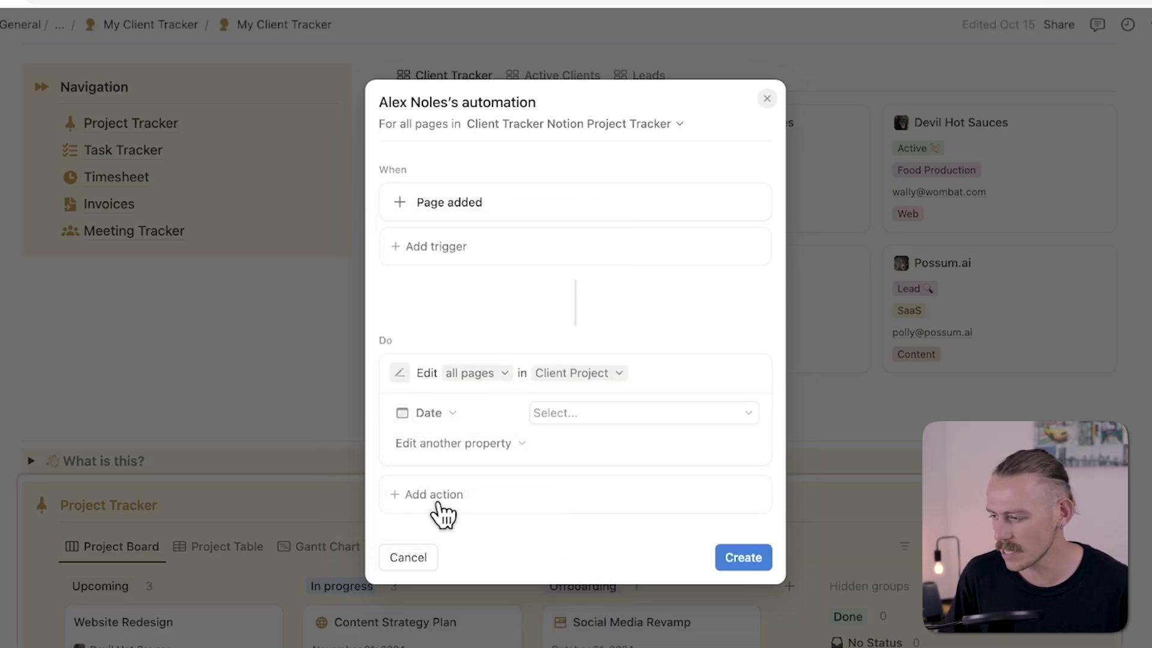
pyautogui.click(624, 420)
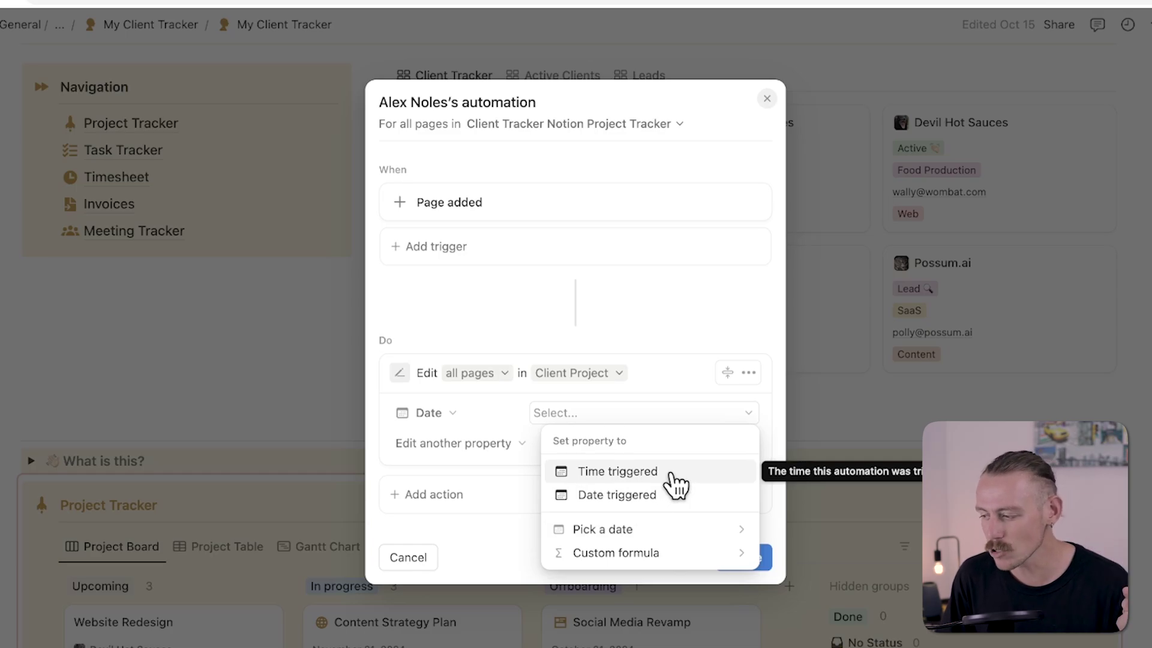
pyautogui.click(672, 555)
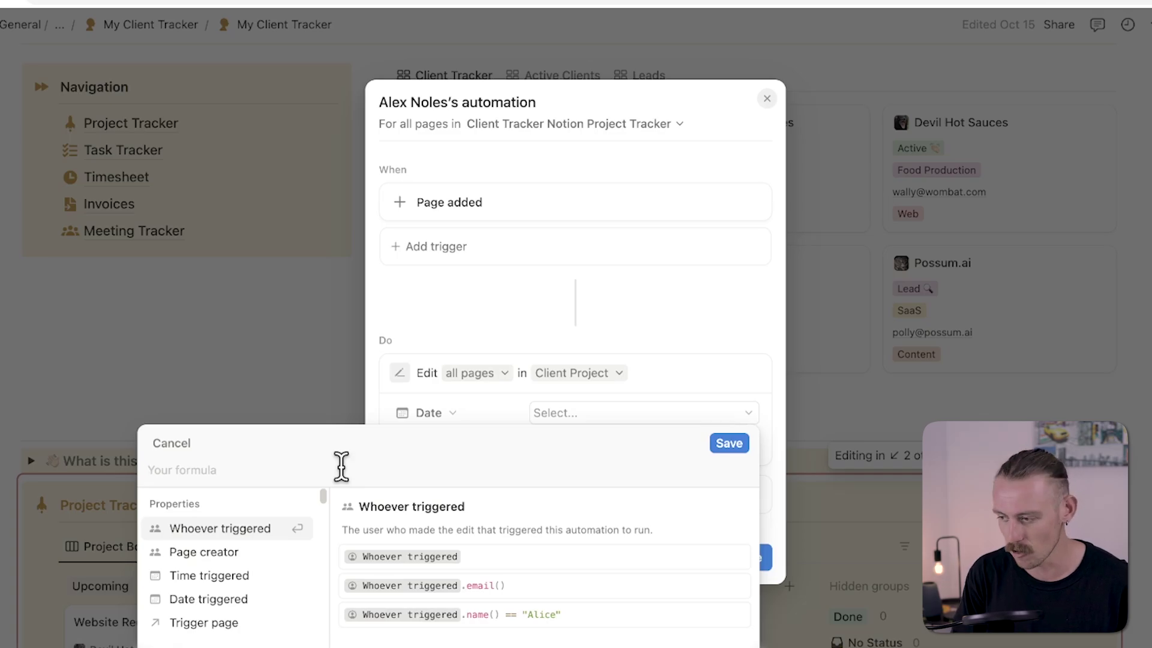
pyautogui.write('DATEFORMAT')
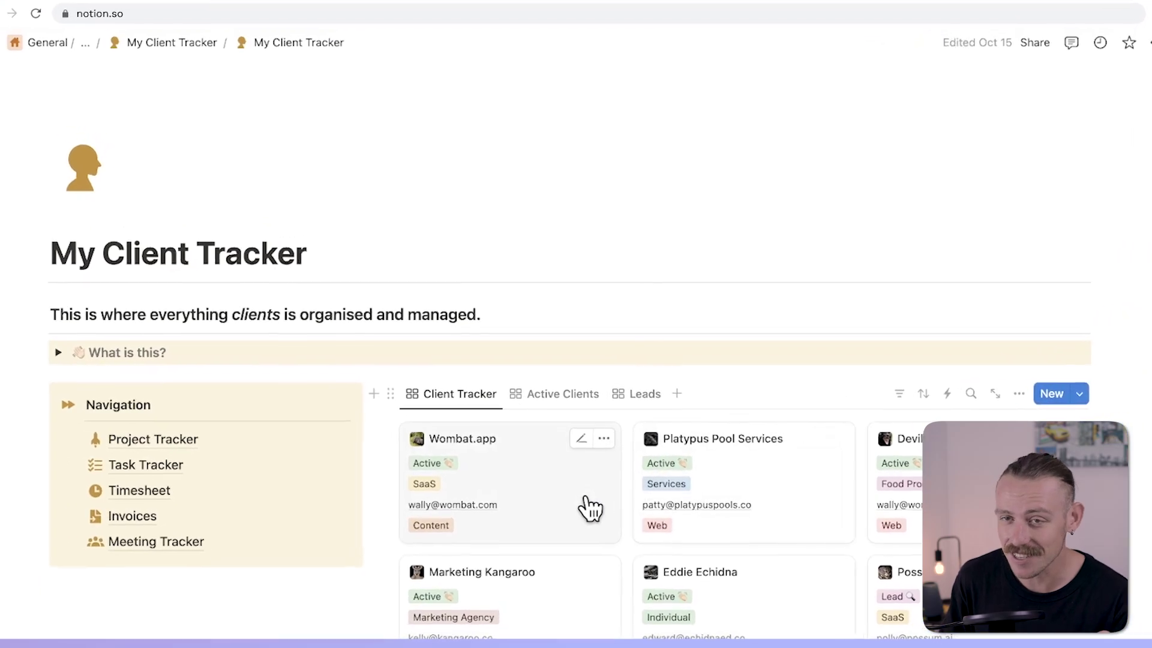
# Step: Open the Marketing Kangaroo client card as a full page and start customizing its layout
pyautogui.scroll(-3, 585, 516)
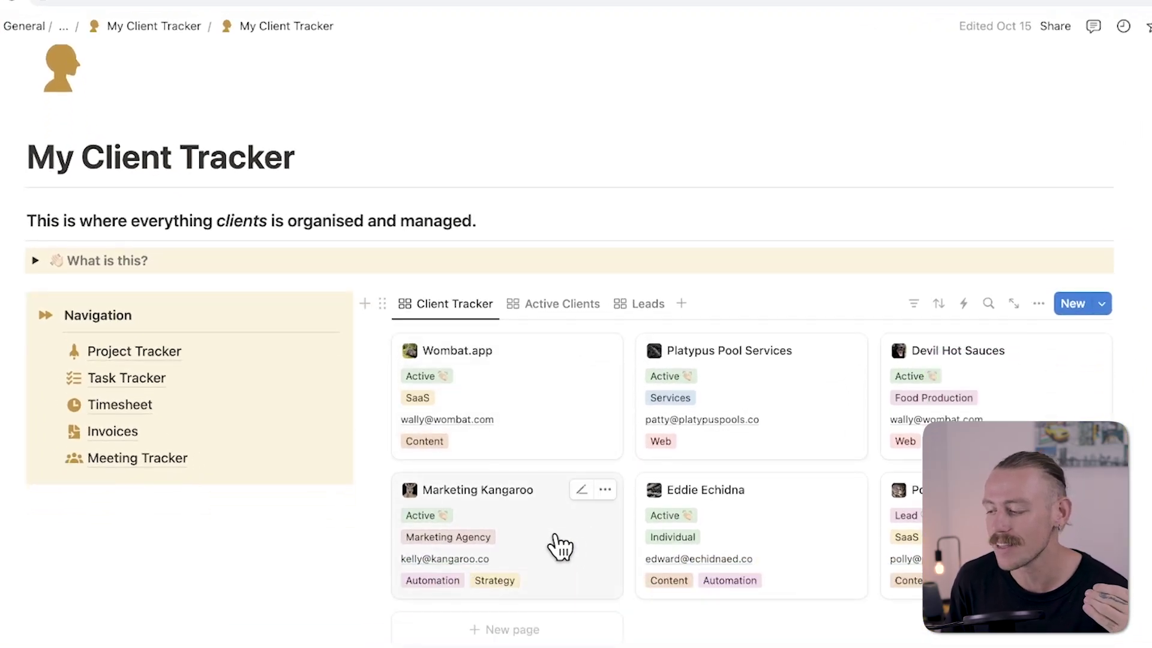
pyautogui.click(561, 546)
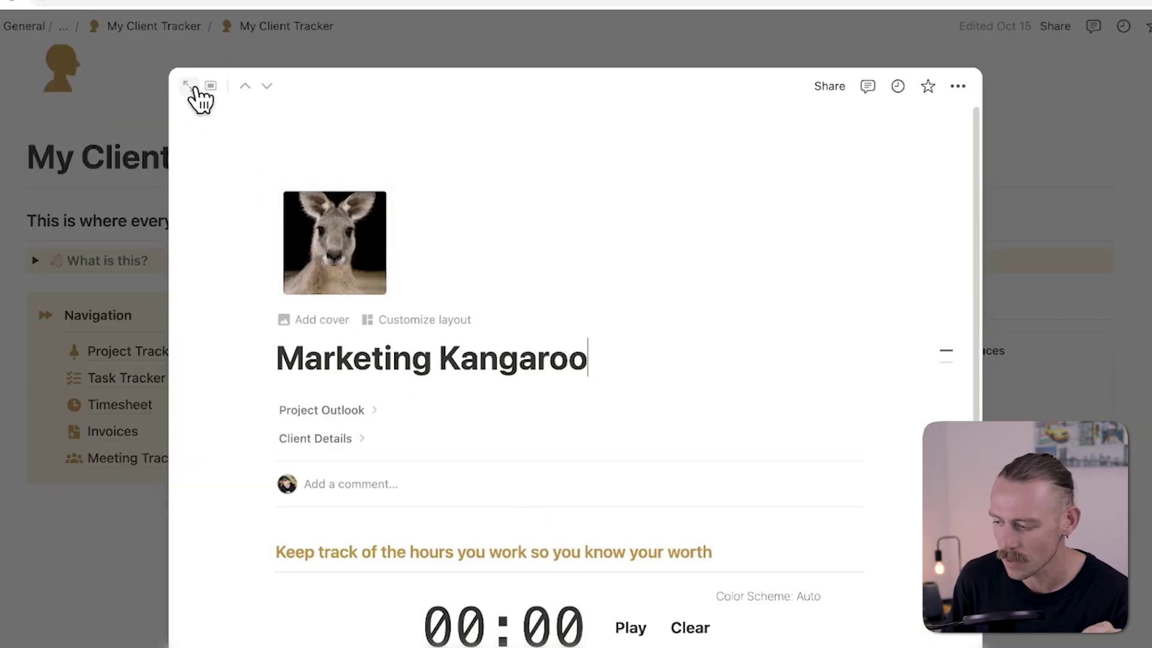
pyautogui.click(192, 85)
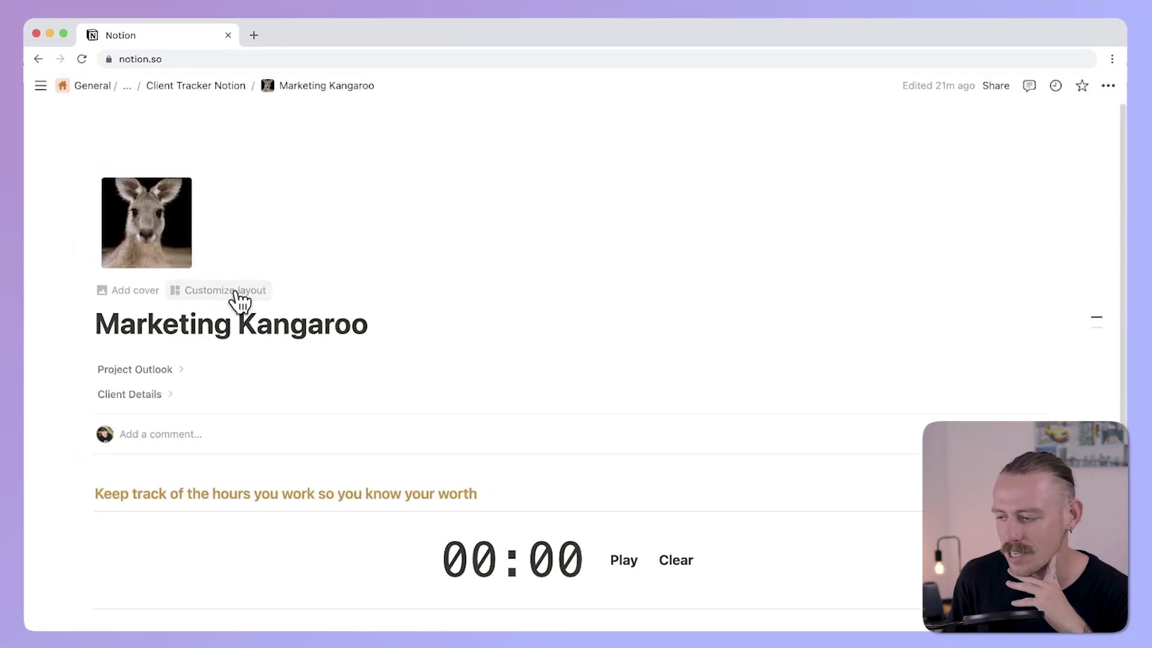
pyautogui.click(237, 293)
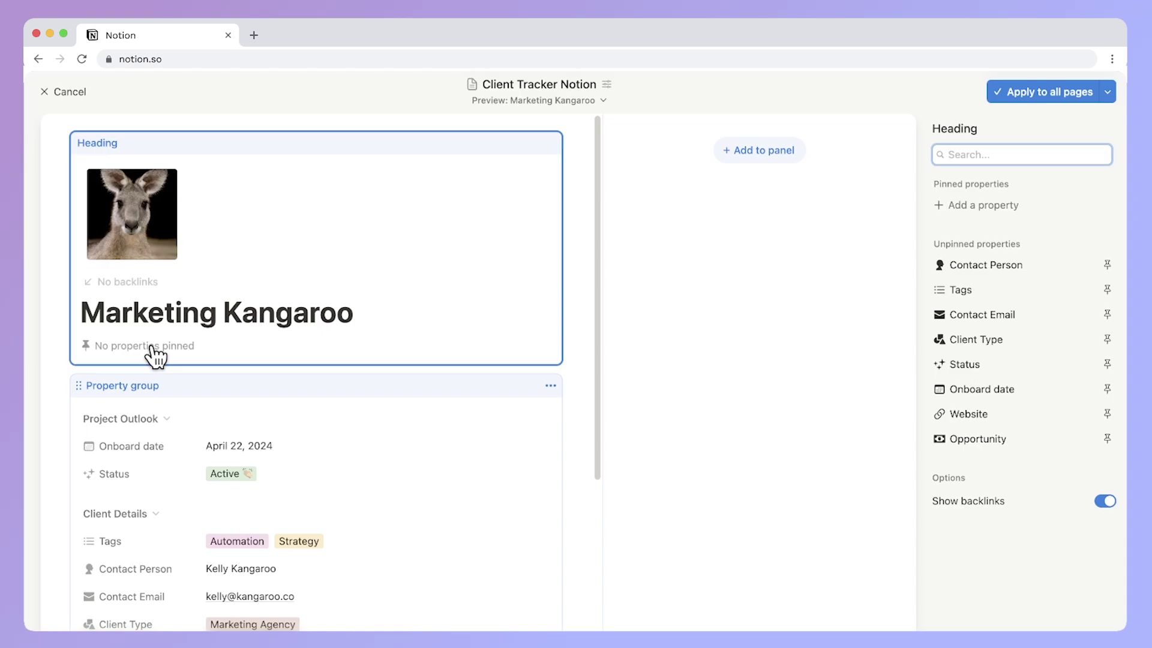
# Step: Try pinning the Contact Person and Contact Email properties to the page heading, and unpin both again
pyautogui.click(1107, 267)
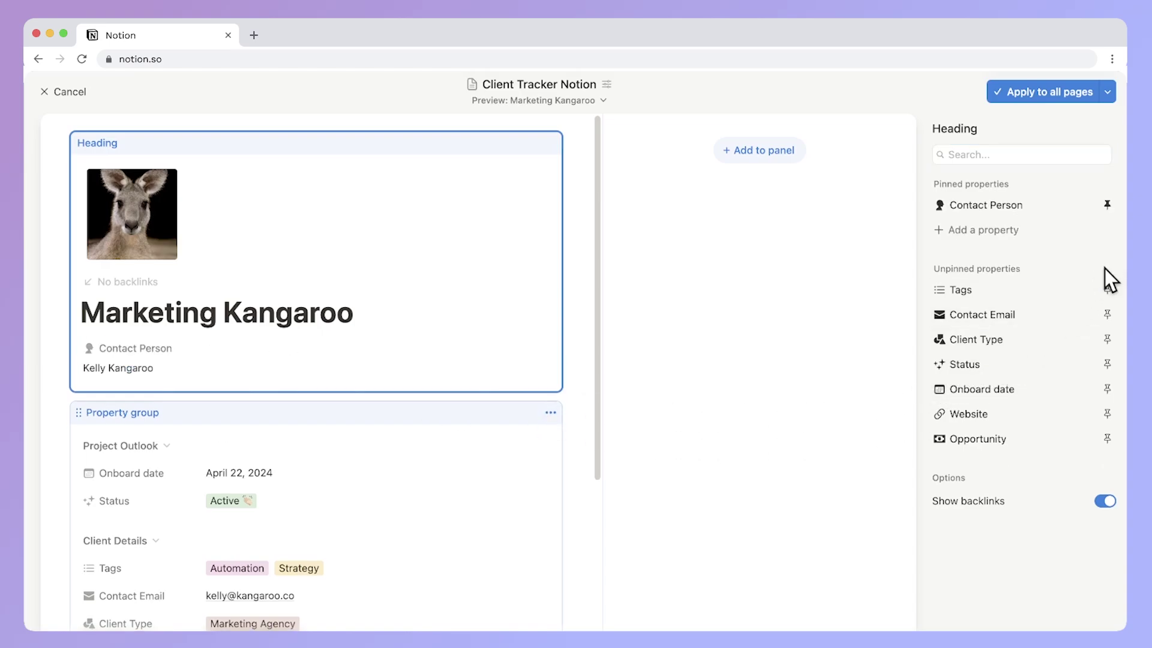
pyautogui.click(1107, 316)
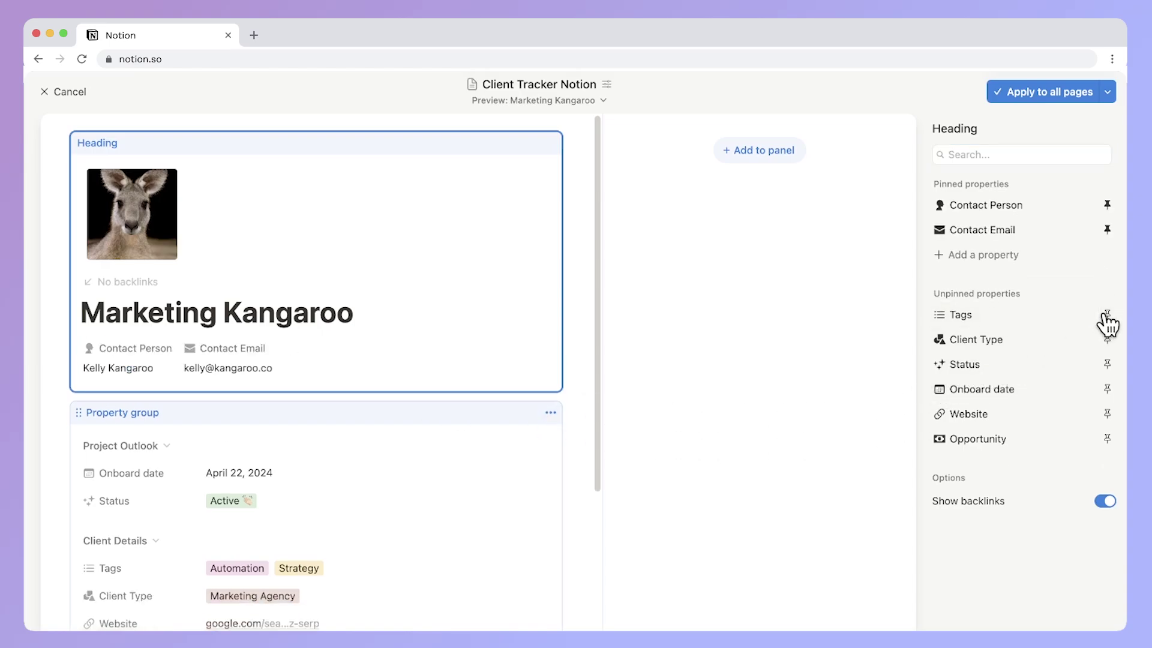
pyautogui.click(1107, 230)
pyautogui.click(1108, 206)
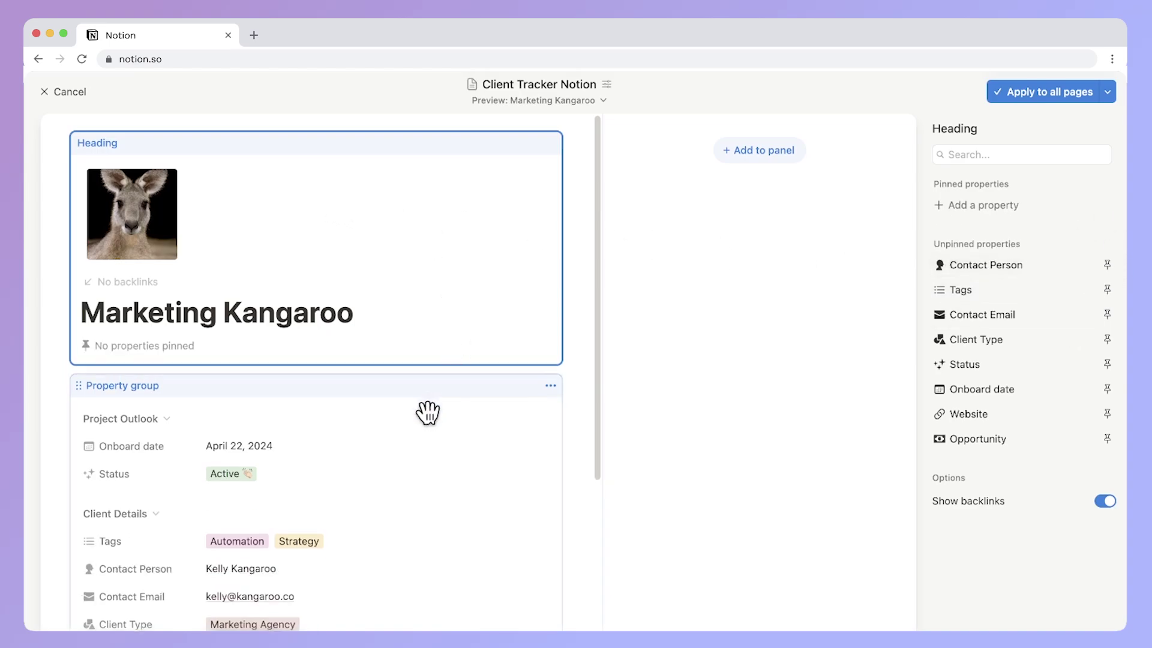
# Step: Add a section named Deliverables to the property group and move the Opportunity property into it
pyautogui.click(404, 437)
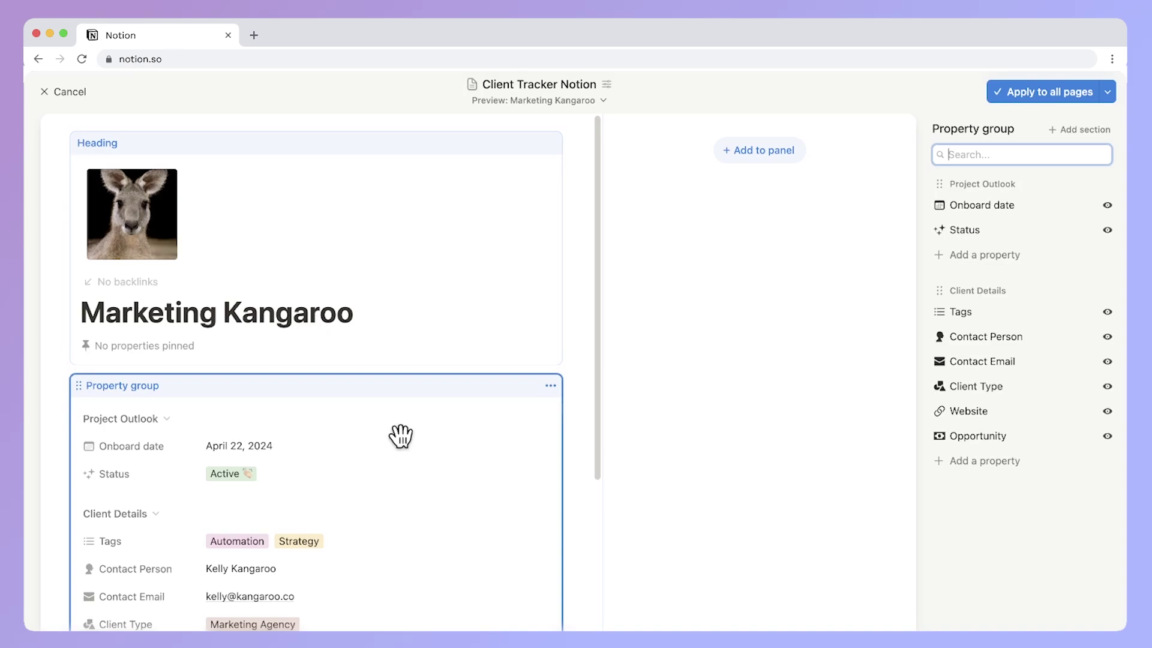
pyautogui.scroll(-1, 400, 440)
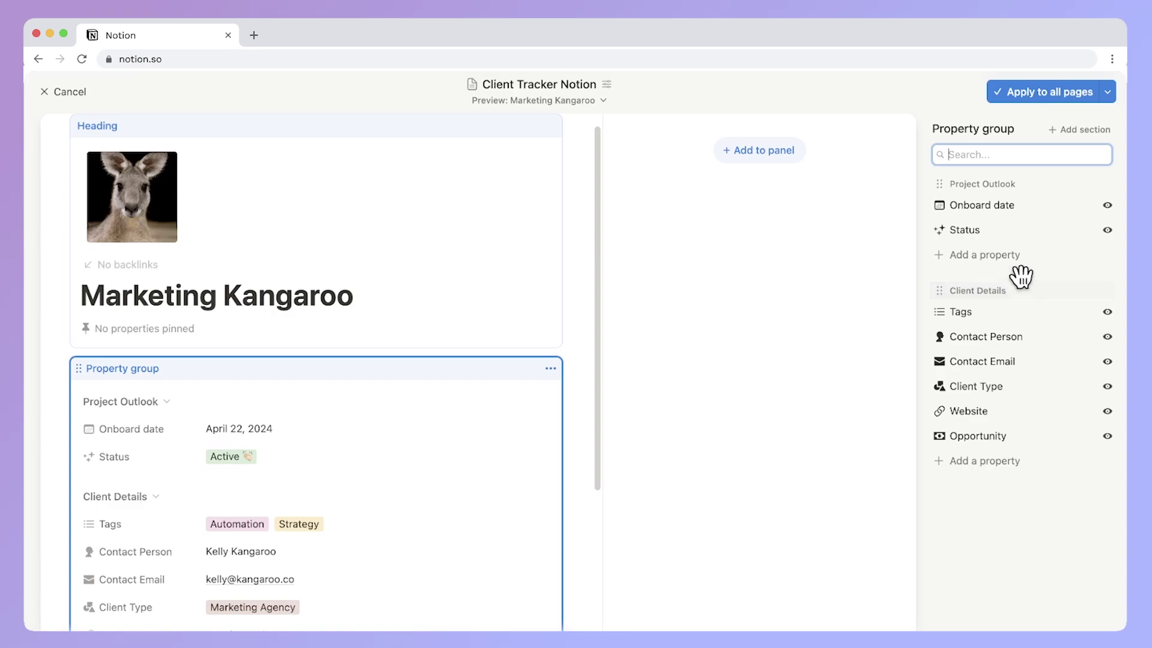
pyautogui.click(1087, 138)
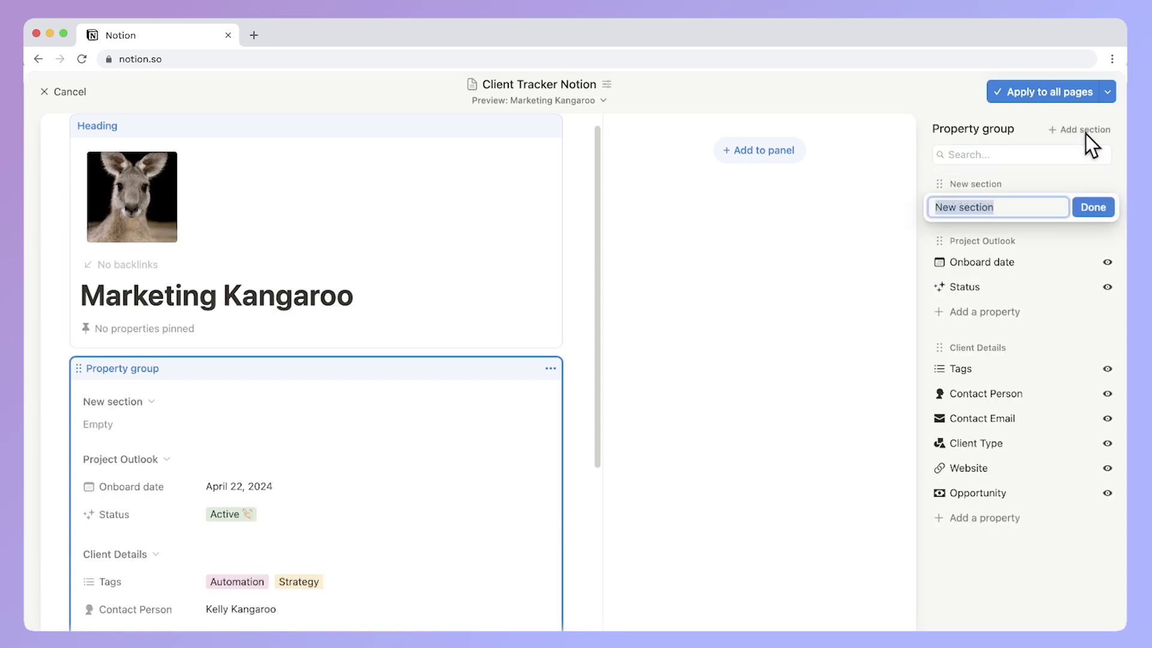
pyautogui.write('Deliverables')
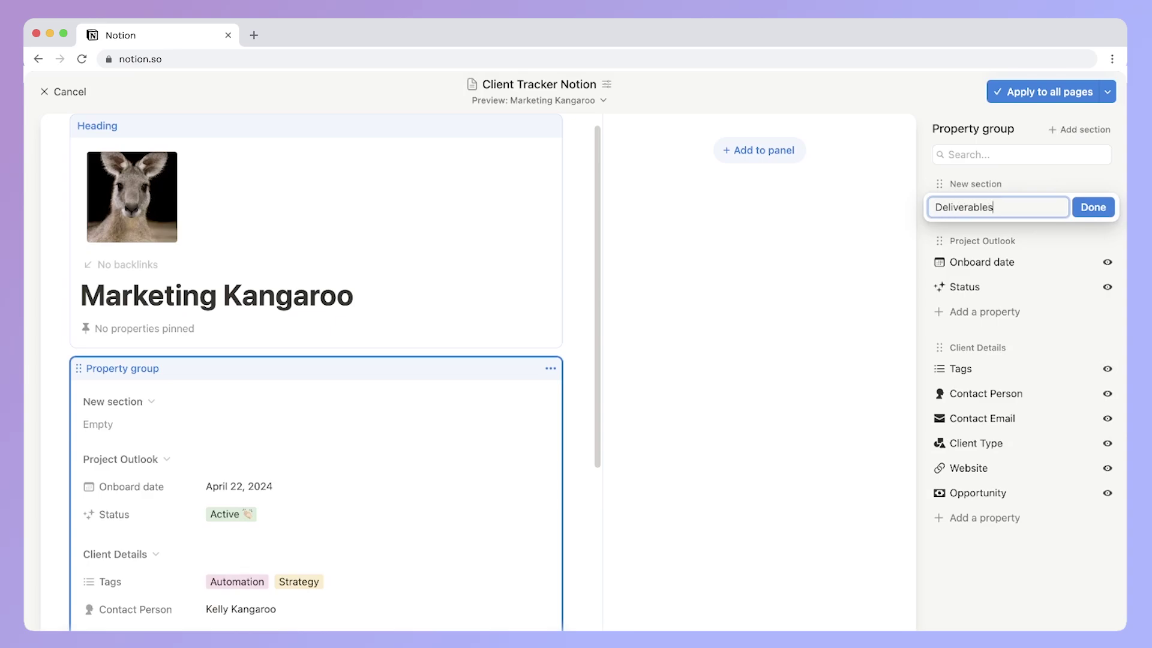
pyautogui.press('Return')
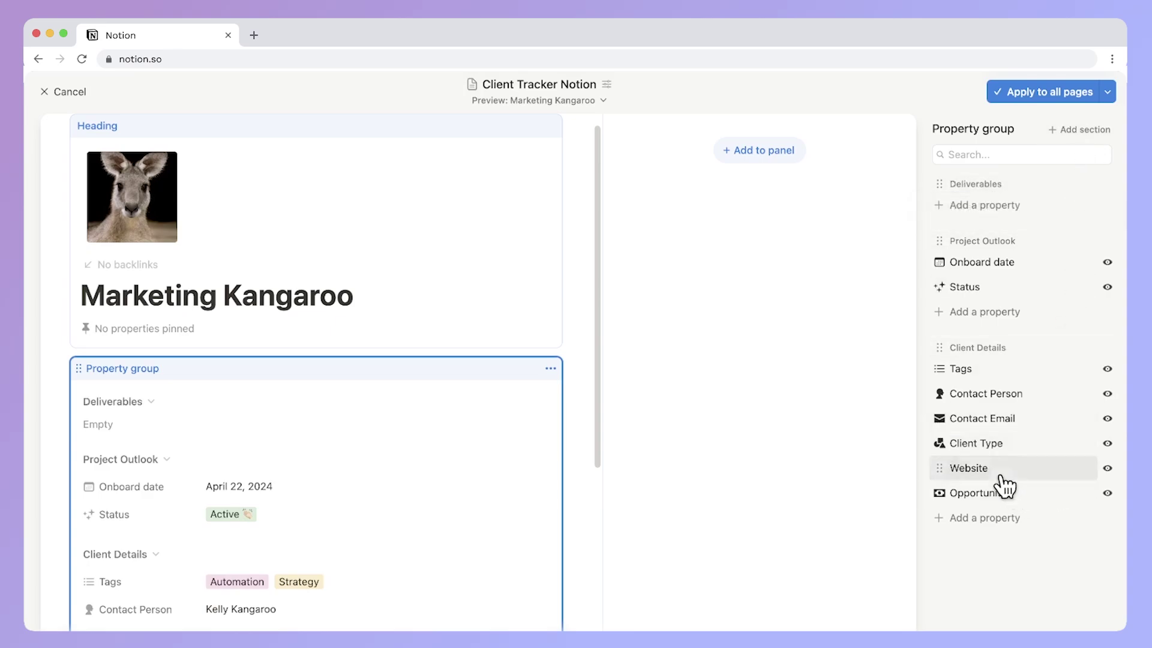
pyautogui.moveTo(1005, 491); pyautogui.dragTo(1010, 220)
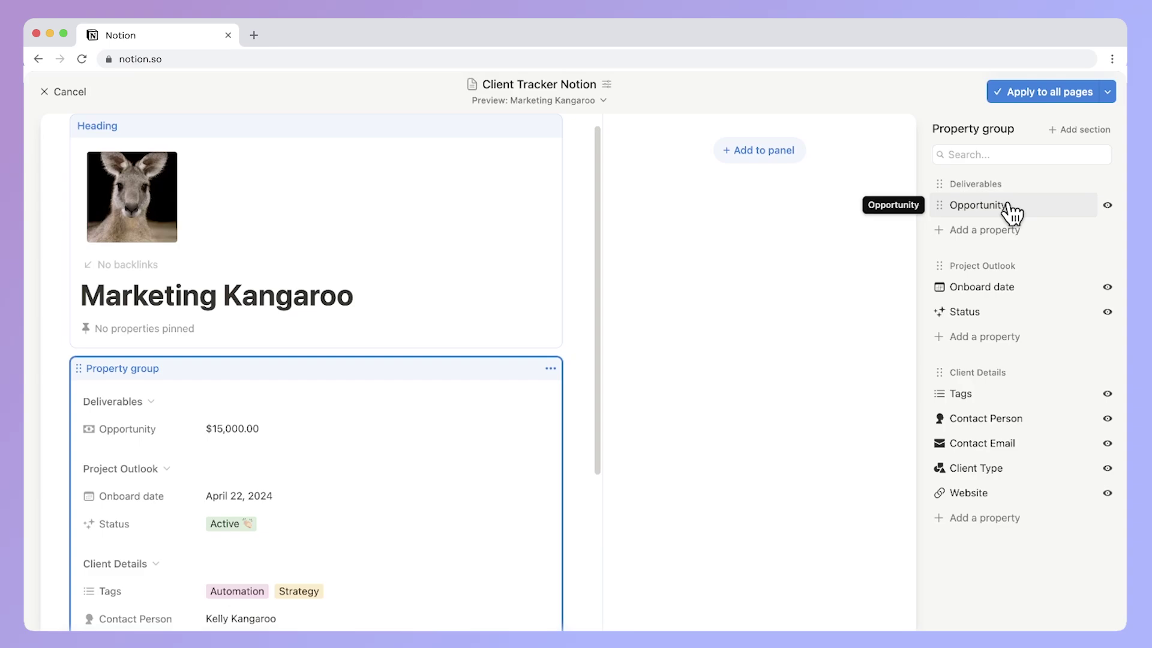
# Step: Add the Opportunity property as its own block below the property group
pyautogui.scroll(-4, 442, 247)
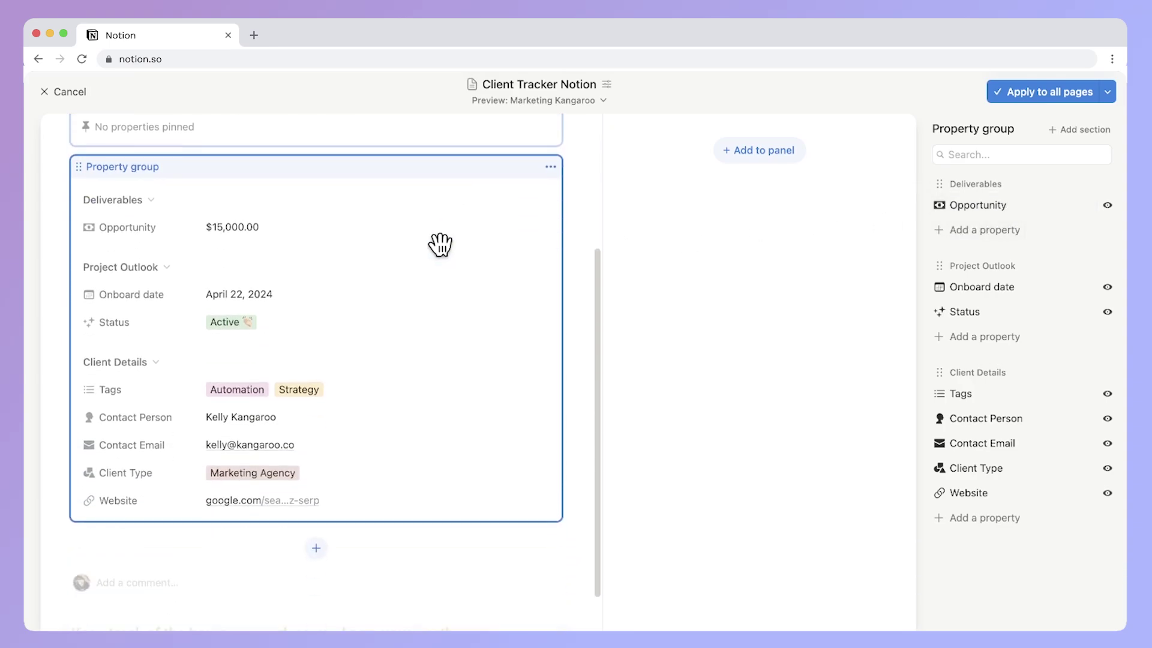
pyautogui.click(317, 549)
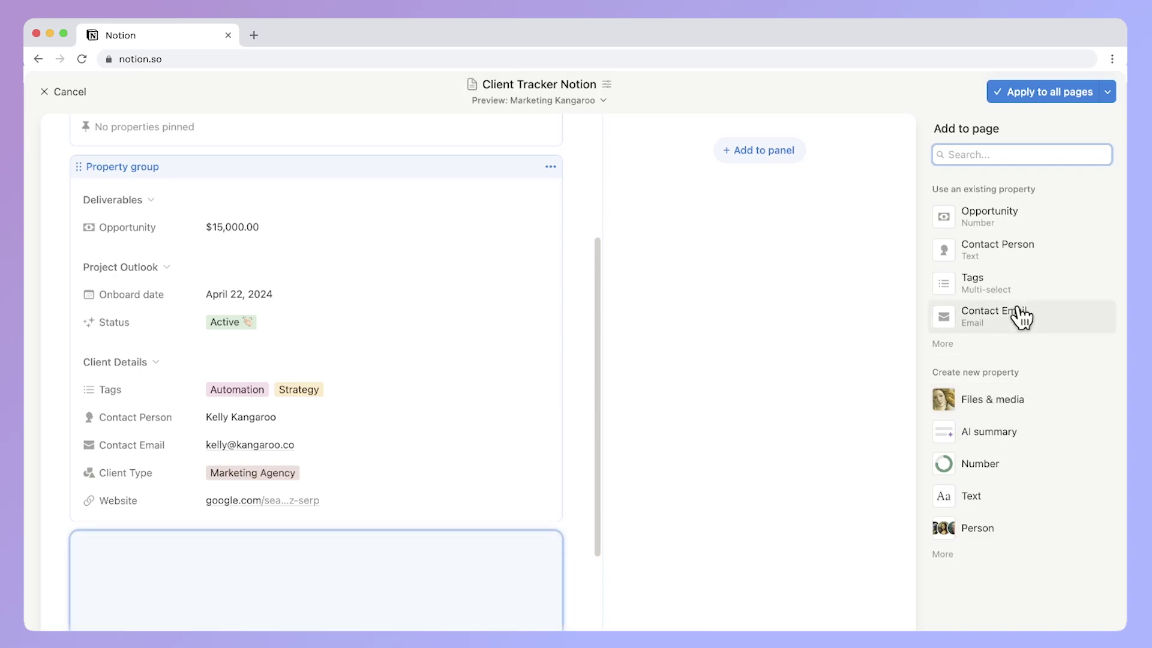
pyautogui.click(1022, 221)
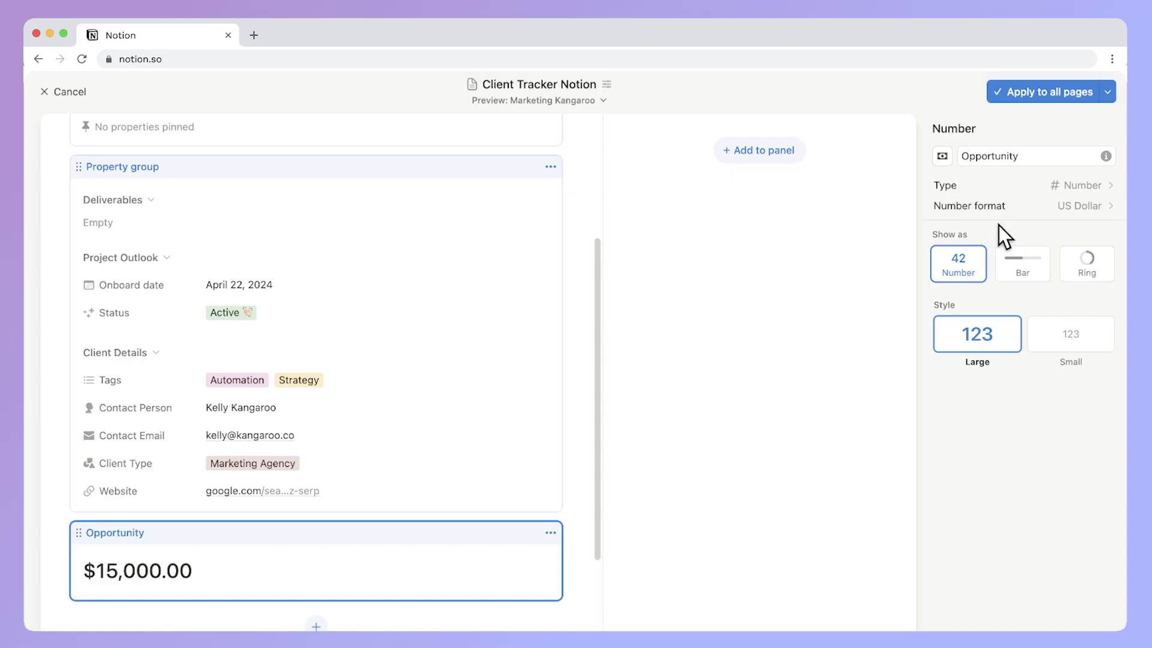
pyautogui.click(805, 339)
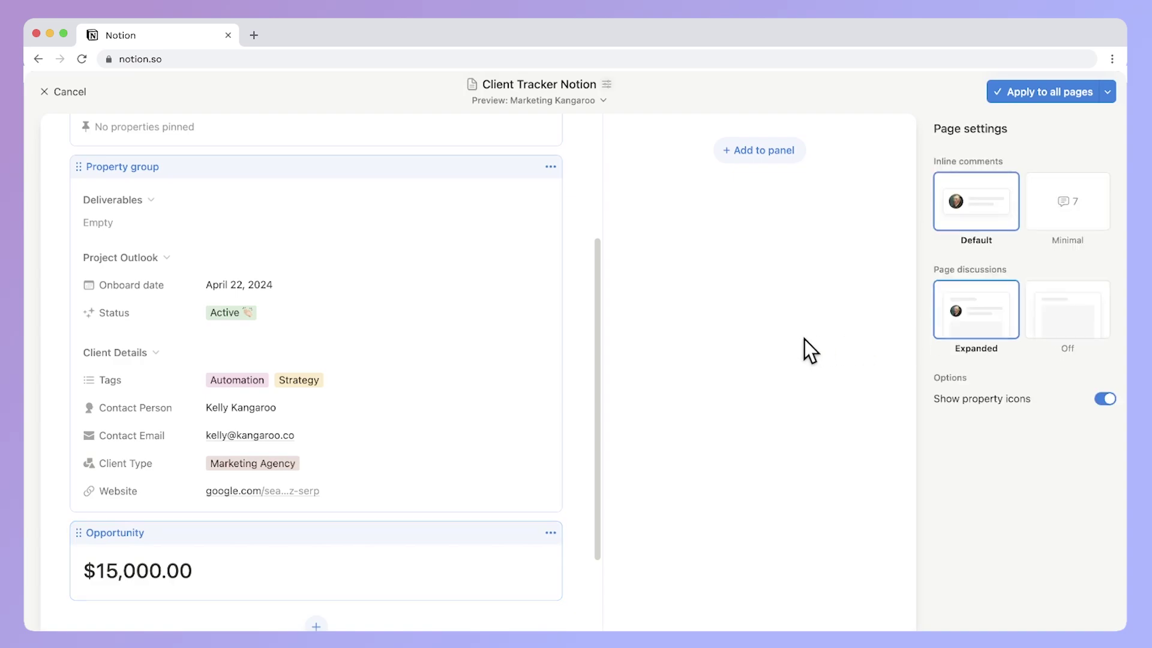
# Step: Add the Contact Email and Contact Person properties to the side panel and apply the layout to all pages
pyautogui.click(780, 160)
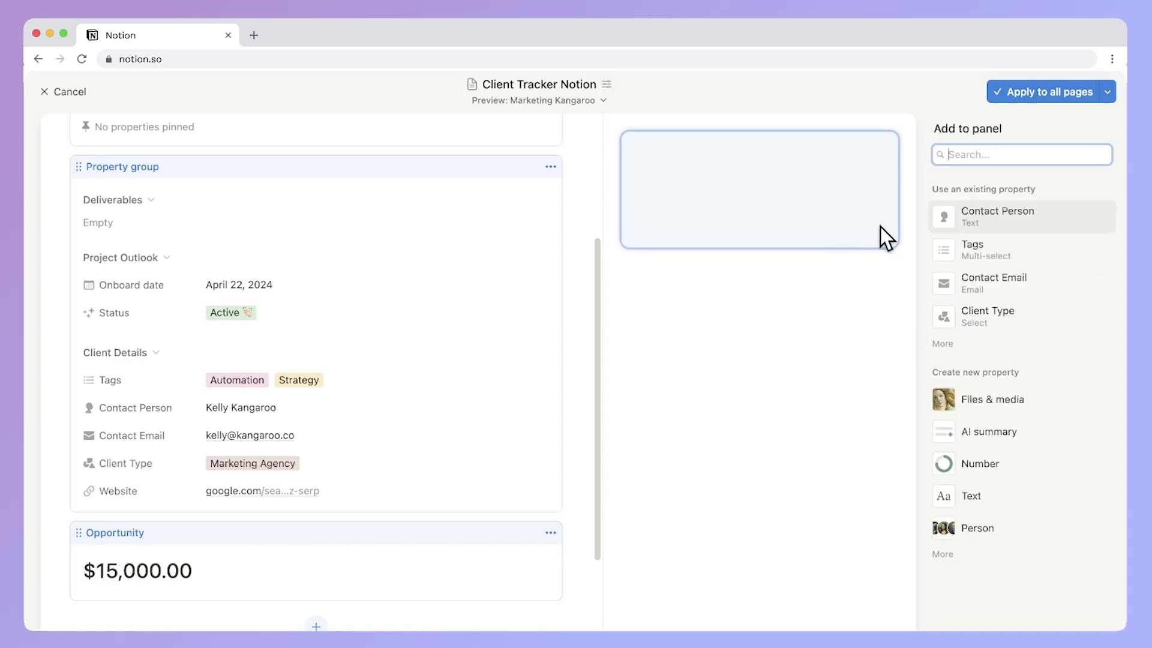
pyautogui.click(1040, 296)
pyautogui.click(761, 228)
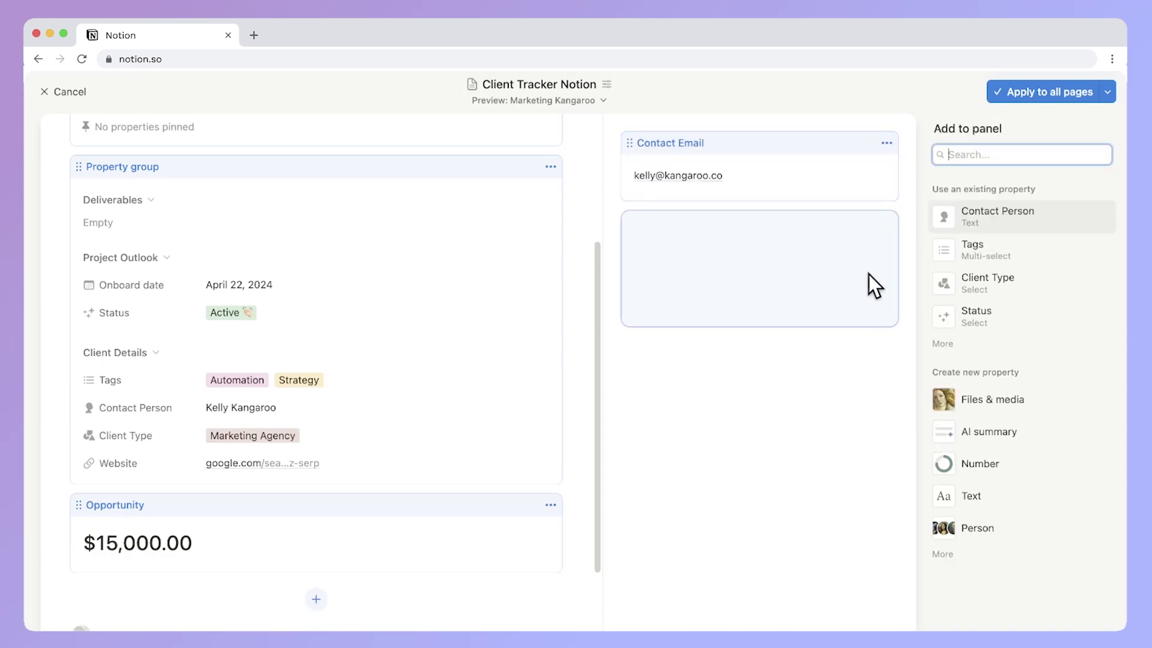
pyautogui.click(1008, 235)
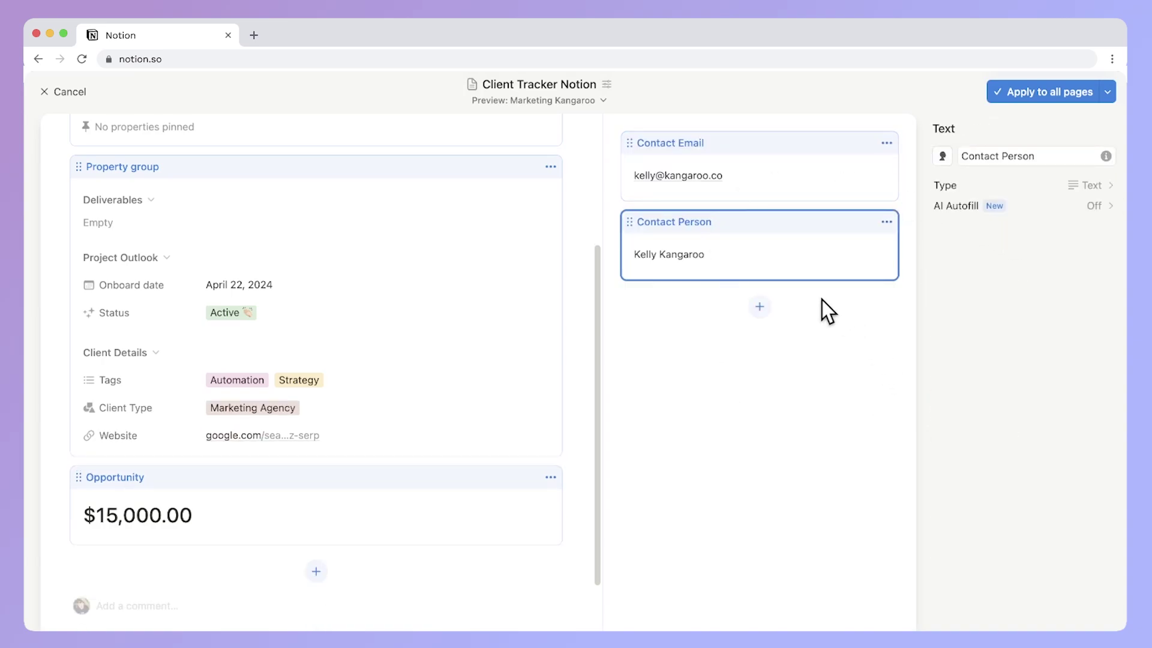
pyautogui.click(1041, 99)
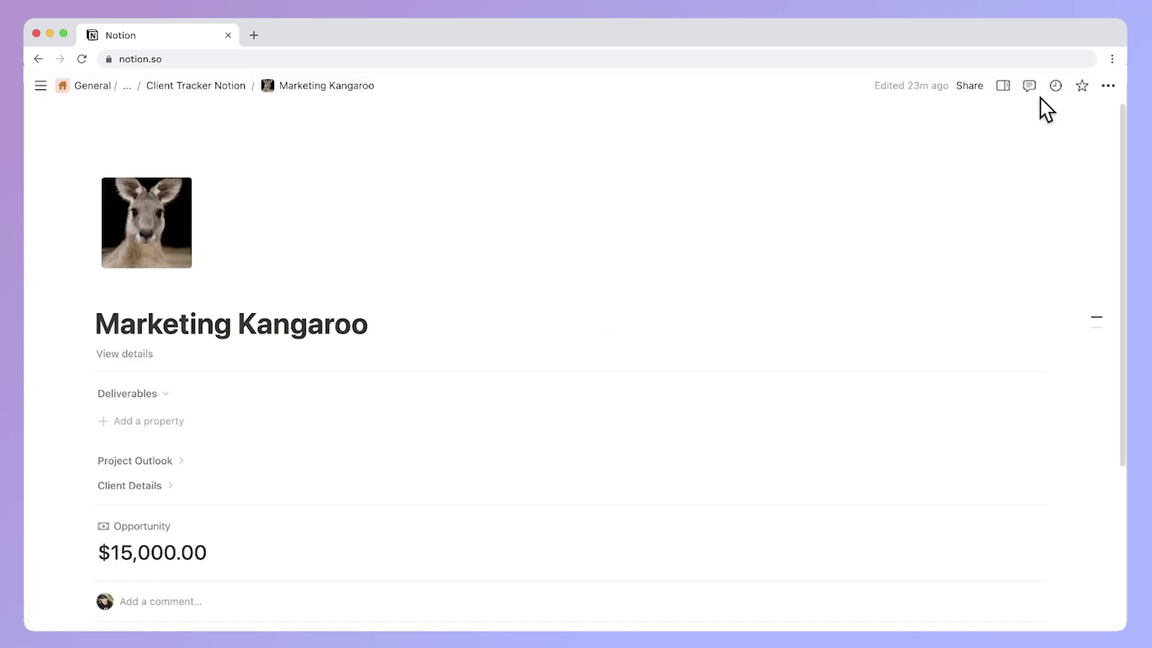
# Step: Review the Marketing Kangaroo page from heading to Project Tracker and expand its Project Outlook and Client Details sections
pyautogui.scroll(-2, 561, 173)
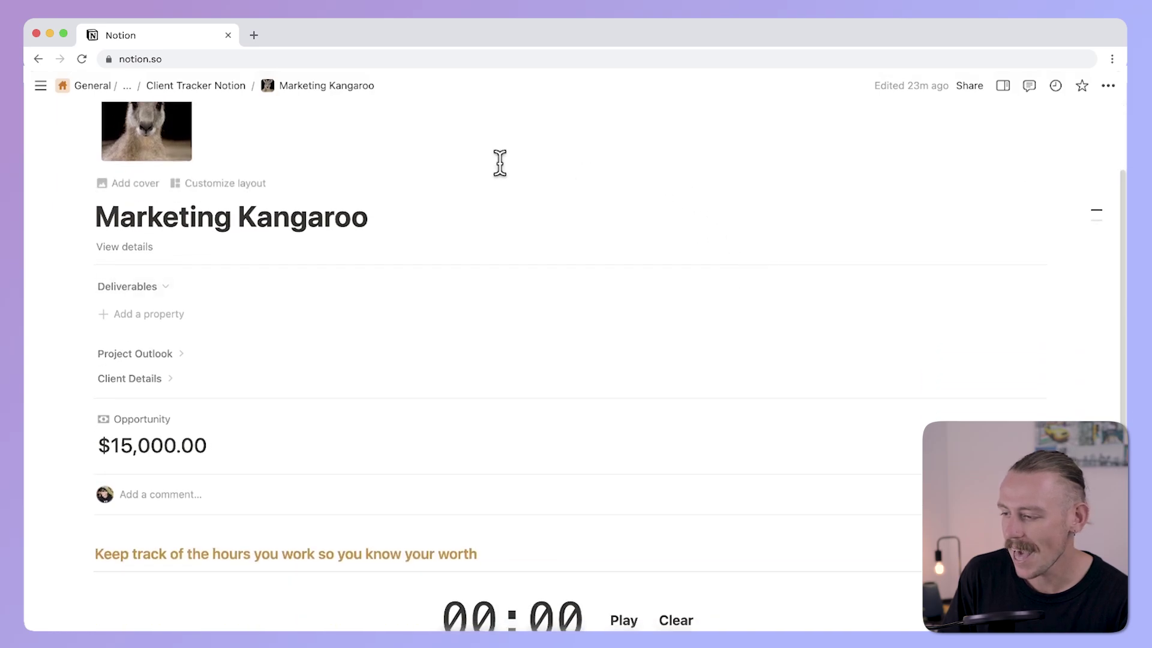
pyautogui.scroll(-2, 471, 226)
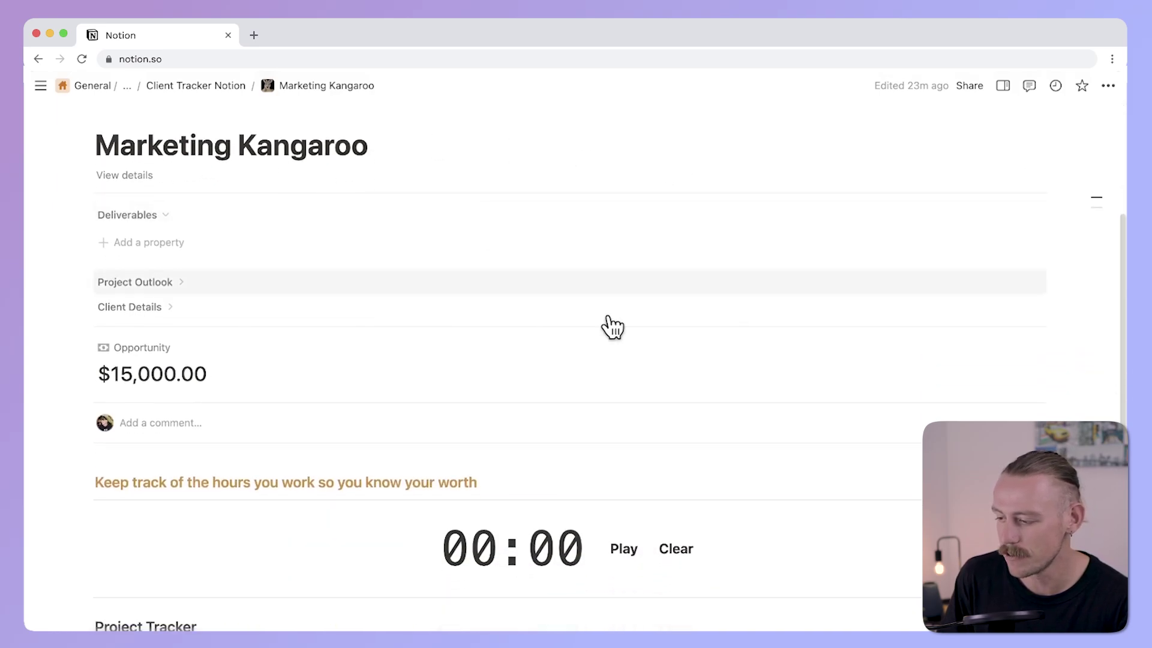
pyautogui.scroll(-4, 603, 318)
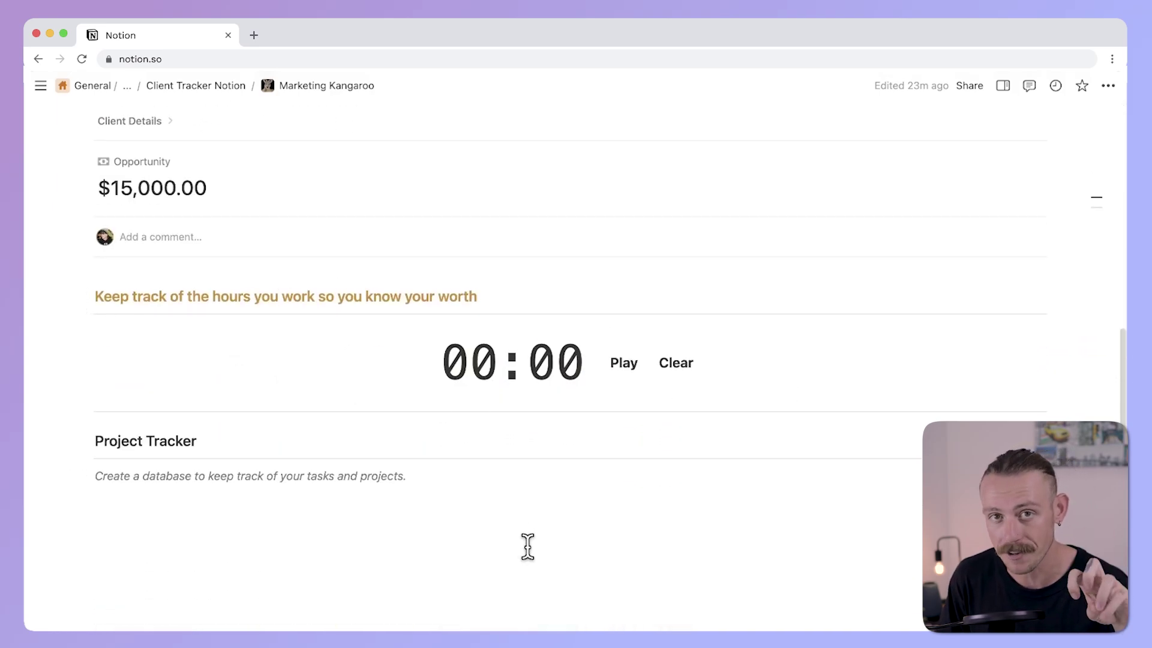
pyautogui.scroll(5, 528, 545)
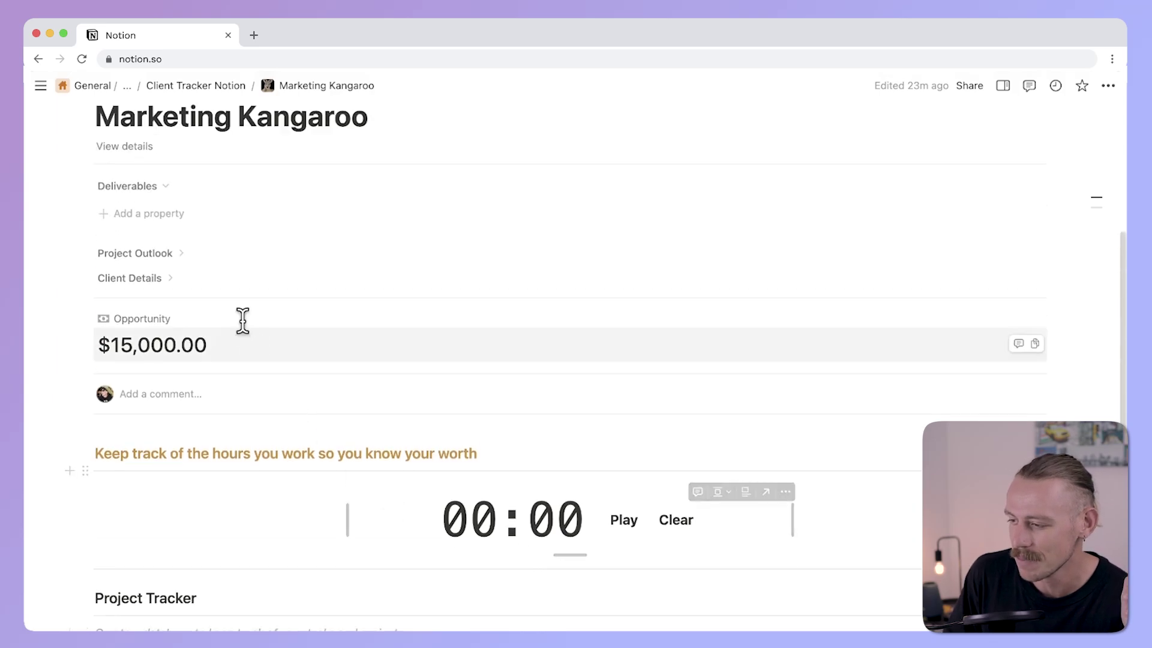
pyautogui.click(188, 258)
pyautogui.click(176, 378)
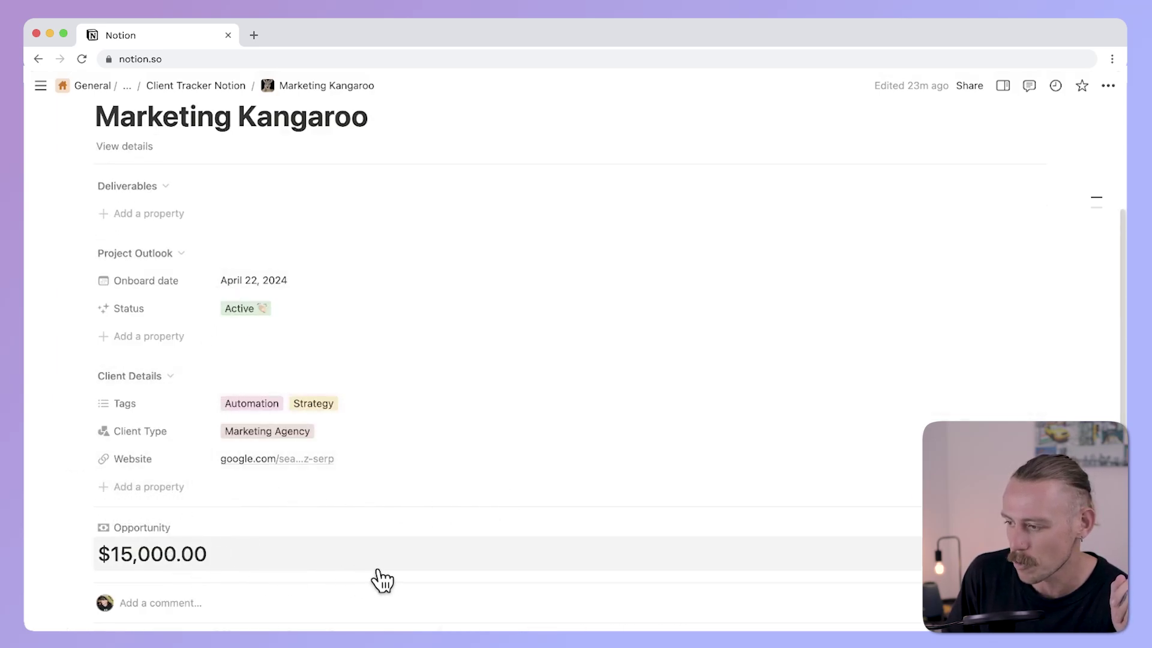
pyautogui.scroll(3, 423, 575)
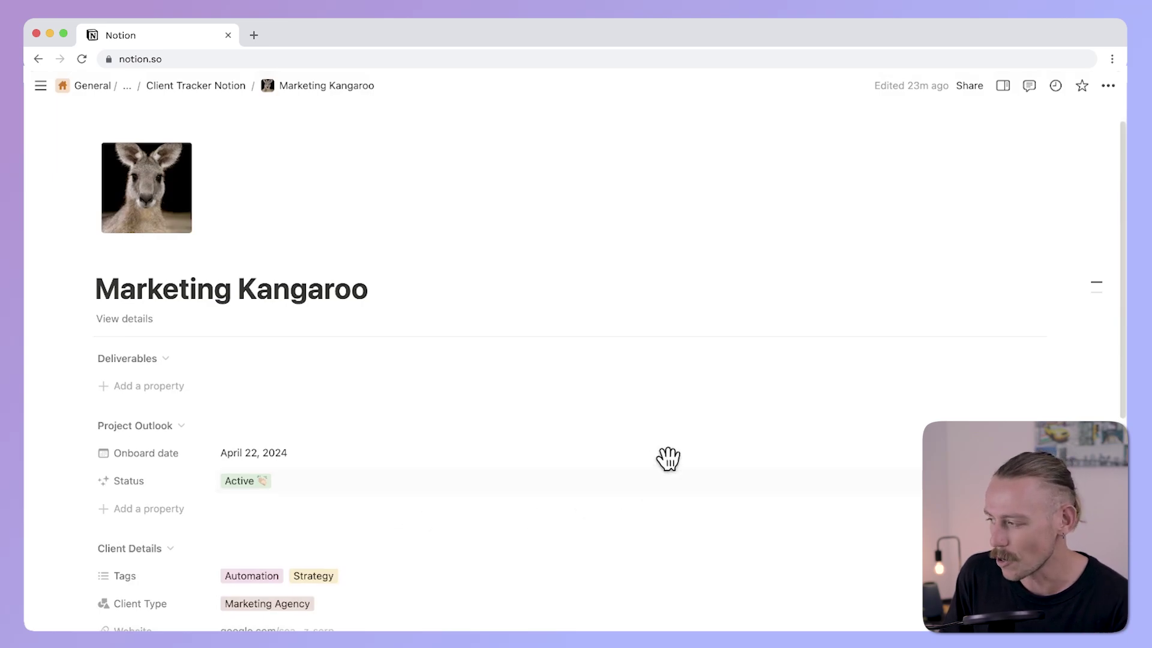
# Step: View the contact properties in the page's details panel, and close the panel again
pyautogui.click(1003, 87)
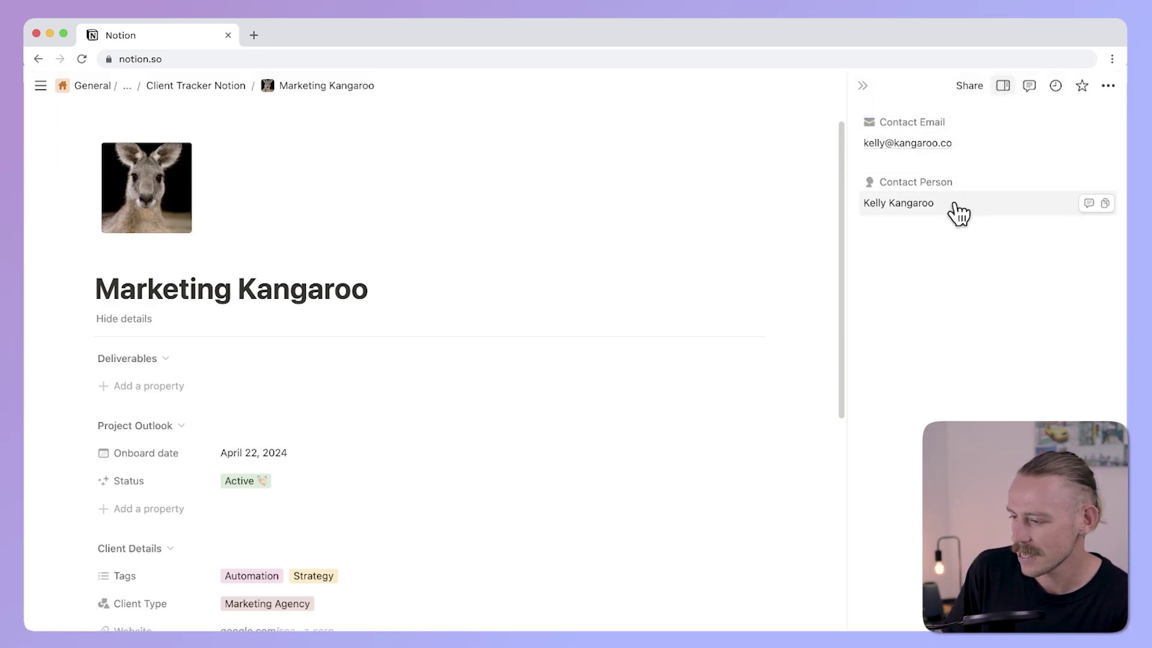
pyautogui.click(863, 87)
pyautogui.scroll(1, 817, 355)
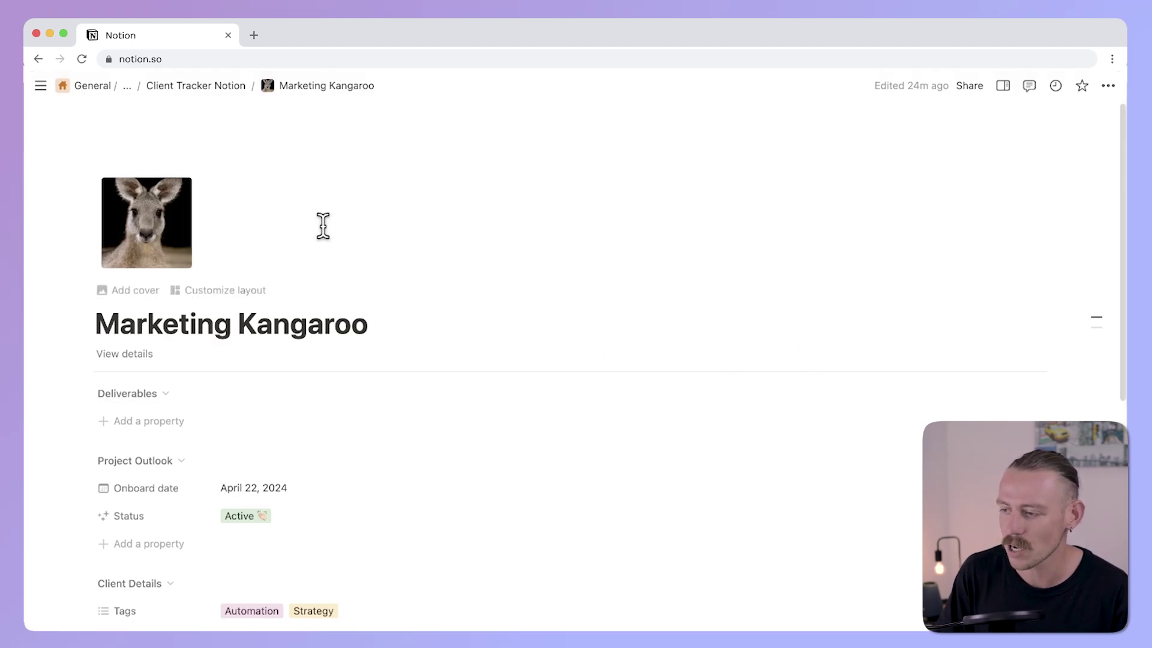
# Step: Return to My Client Tracker and open the Content Strategy Plan project from the Project Board as a full page
pyautogui.click(205, 86)
pyautogui.click(206, 86)
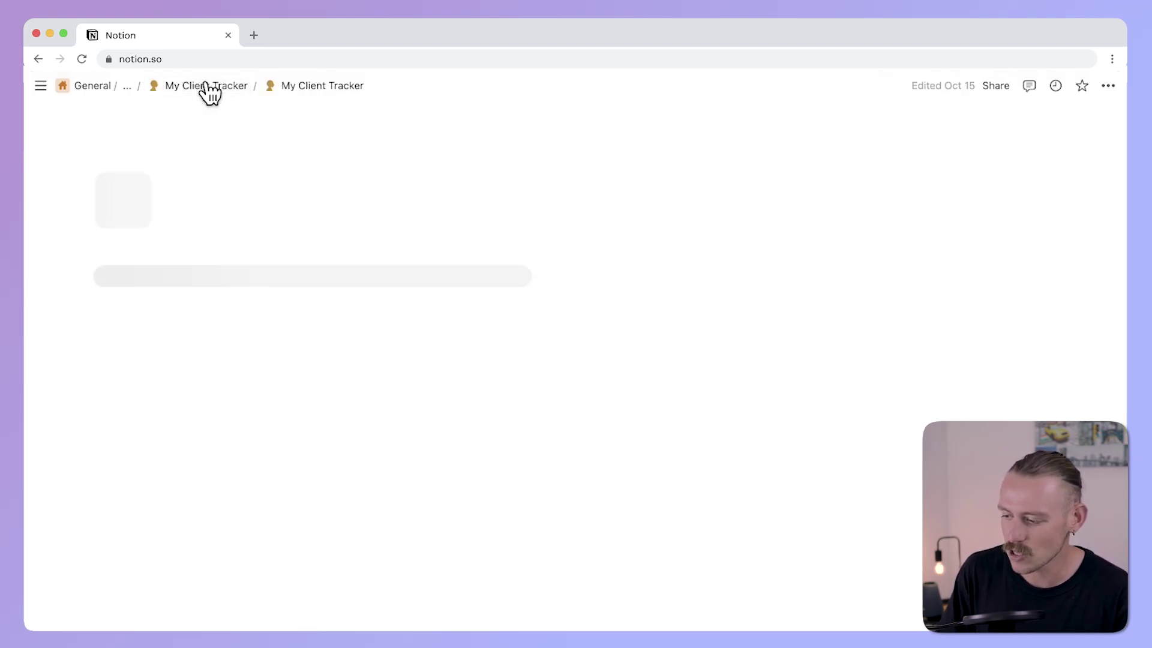
pyautogui.scroll(-7, 558, 440)
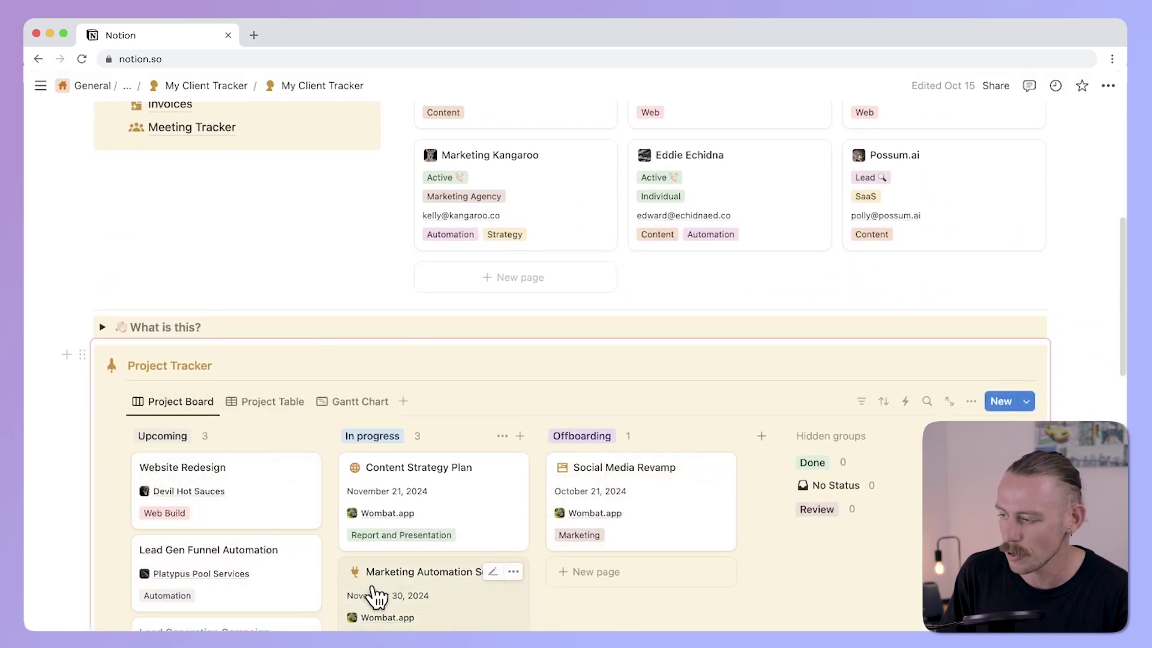
pyautogui.scroll(-1, 466, 510)
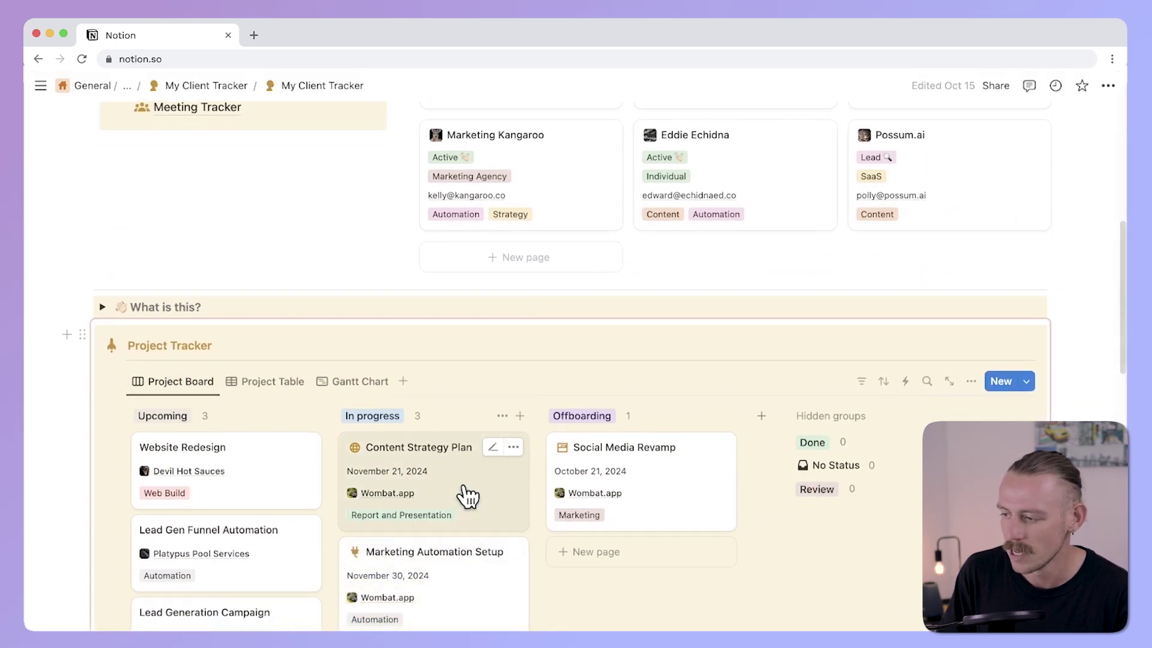
pyautogui.click(466, 506)
pyautogui.click(547, 87)
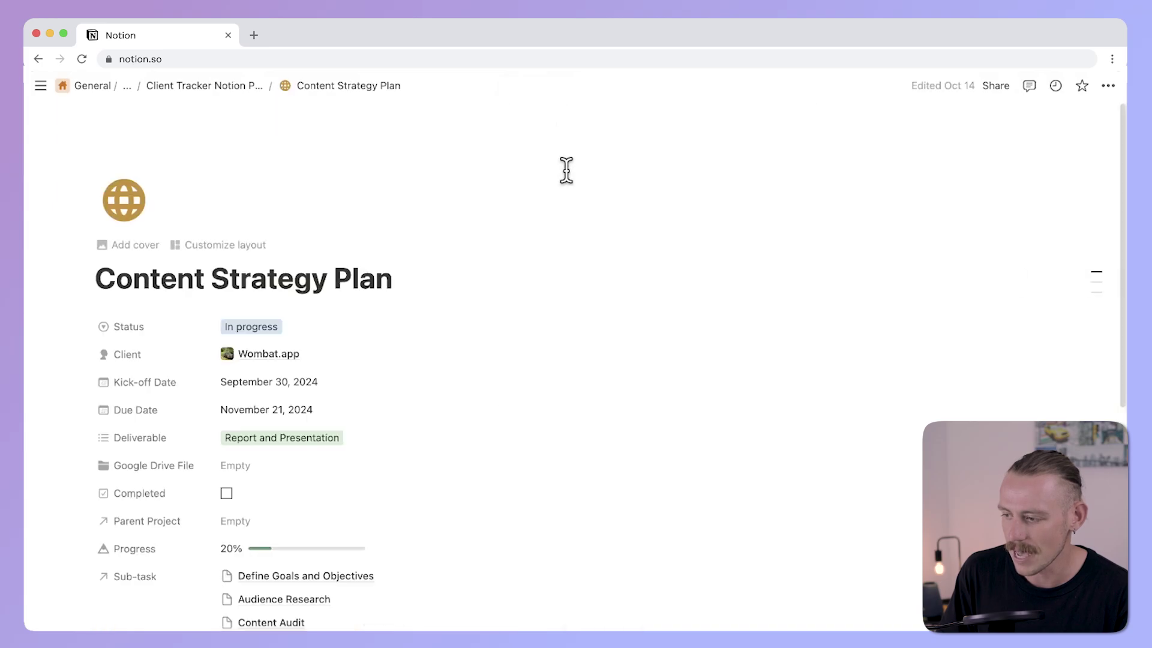
# Step: Customize the project page layout by adding the Progress property below the property group, shown as a ring
pyautogui.click(228, 249)
pyautogui.scroll(-3, 420, 294)
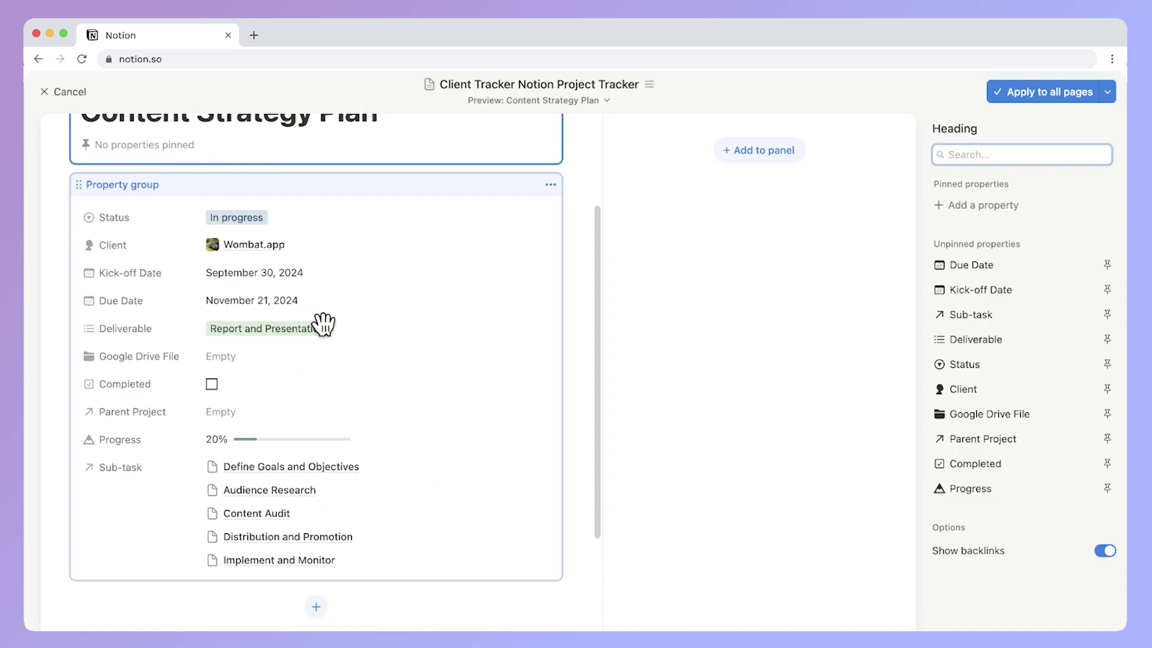
pyautogui.scroll(-1, 256, 422)
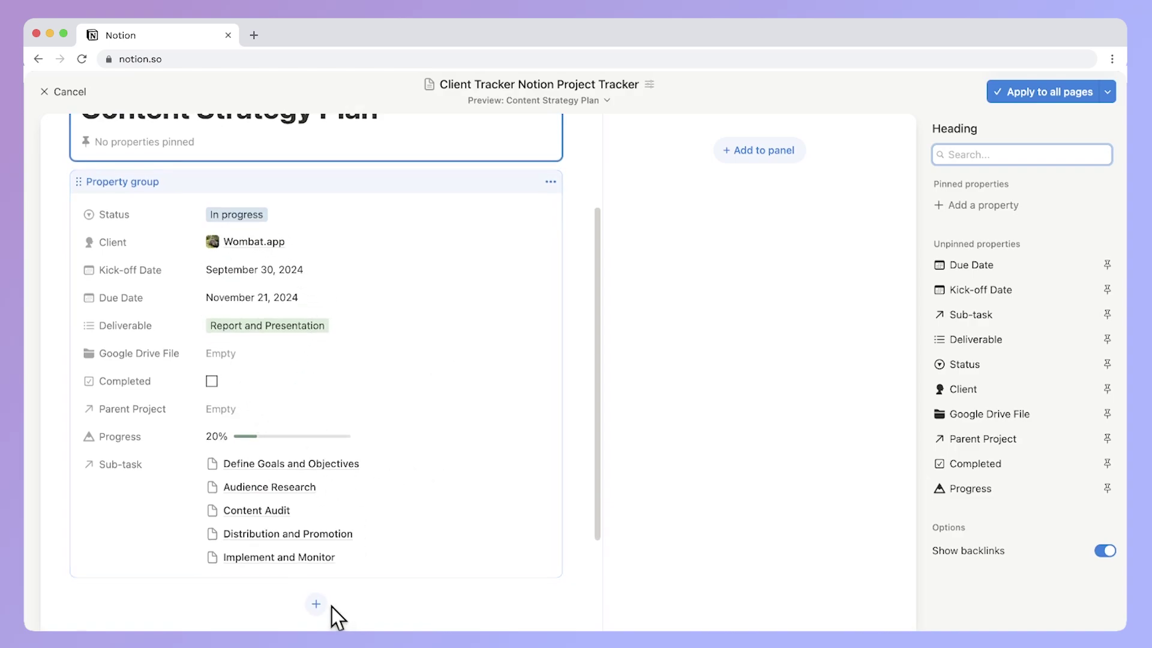
pyautogui.click(317, 605)
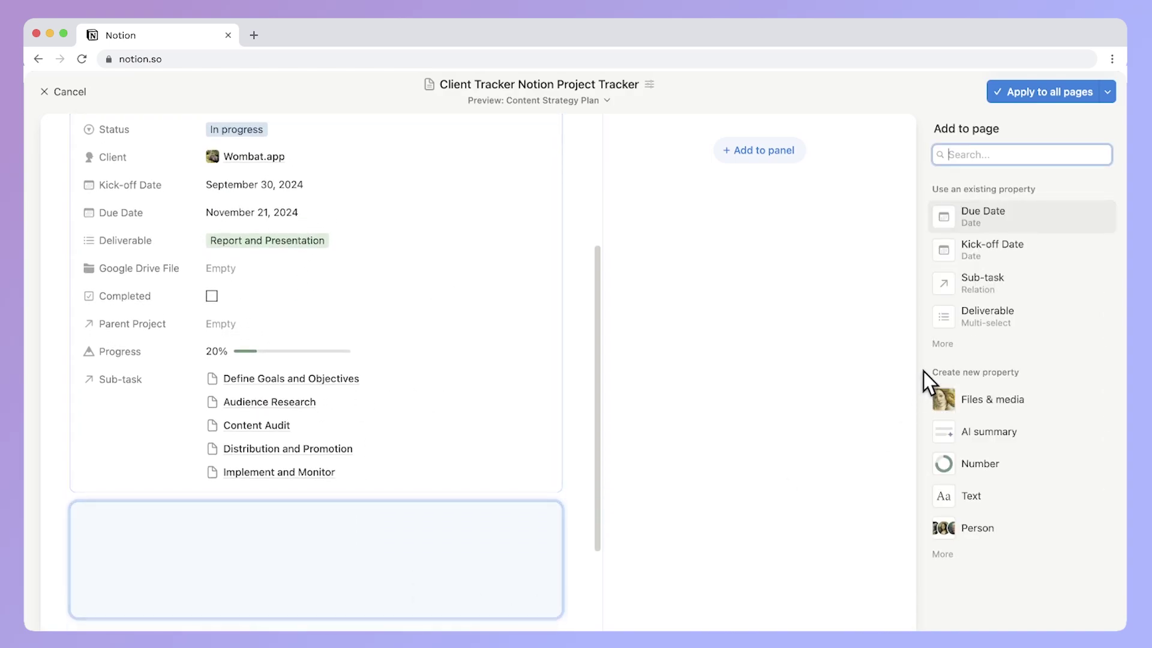
pyautogui.click(943, 345)
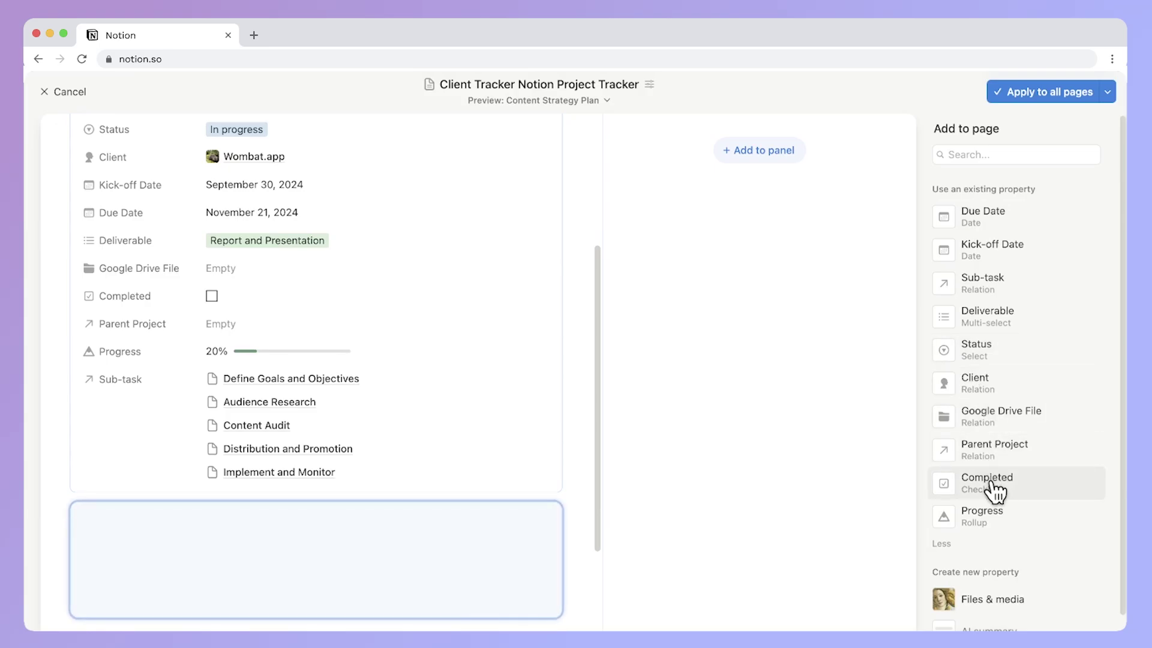
pyautogui.click(1019, 519)
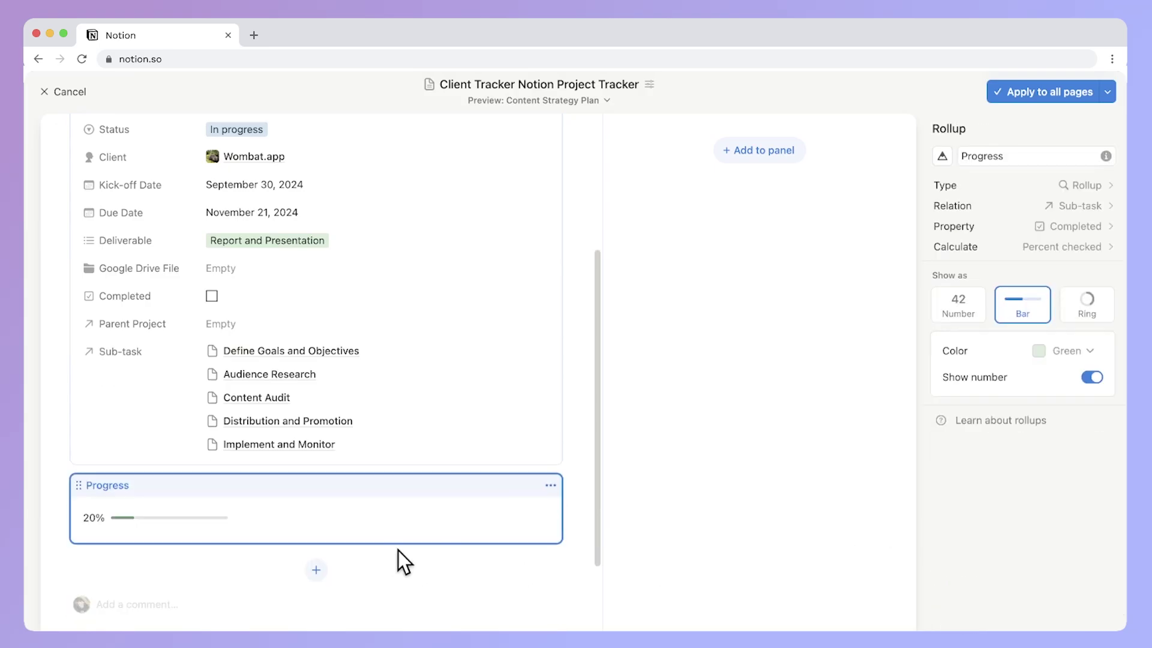
pyautogui.click(955, 318)
pyautogui.click(1107, 316)
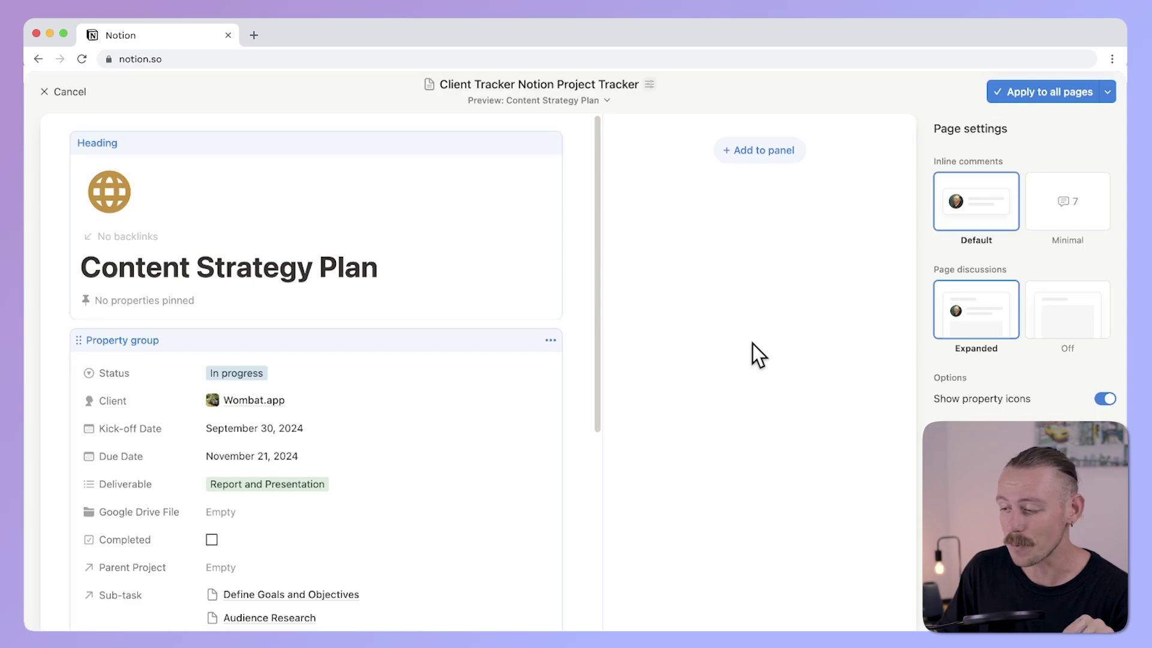
# Step: Add the Sub-task relation as its own block below the Progress block
pyautogui.scroll(-1, 180, 611)
pyautogui.scroll(-6, 257, 496)
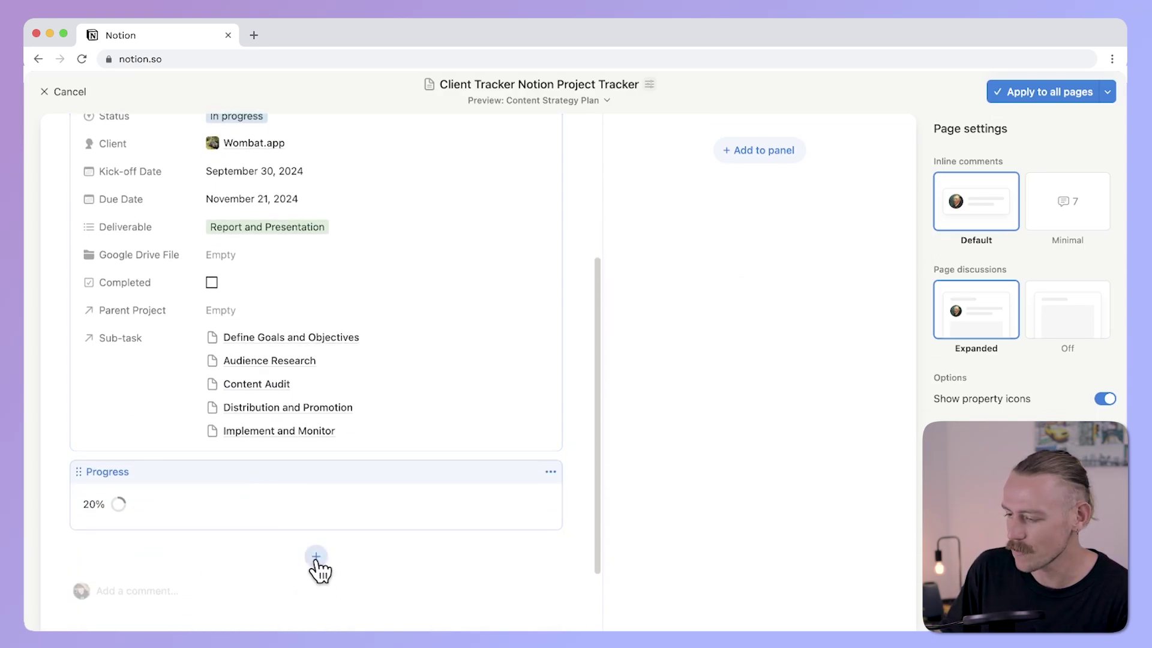
pyautogui.click(316, 557)
pyautogui.click(990, 283)
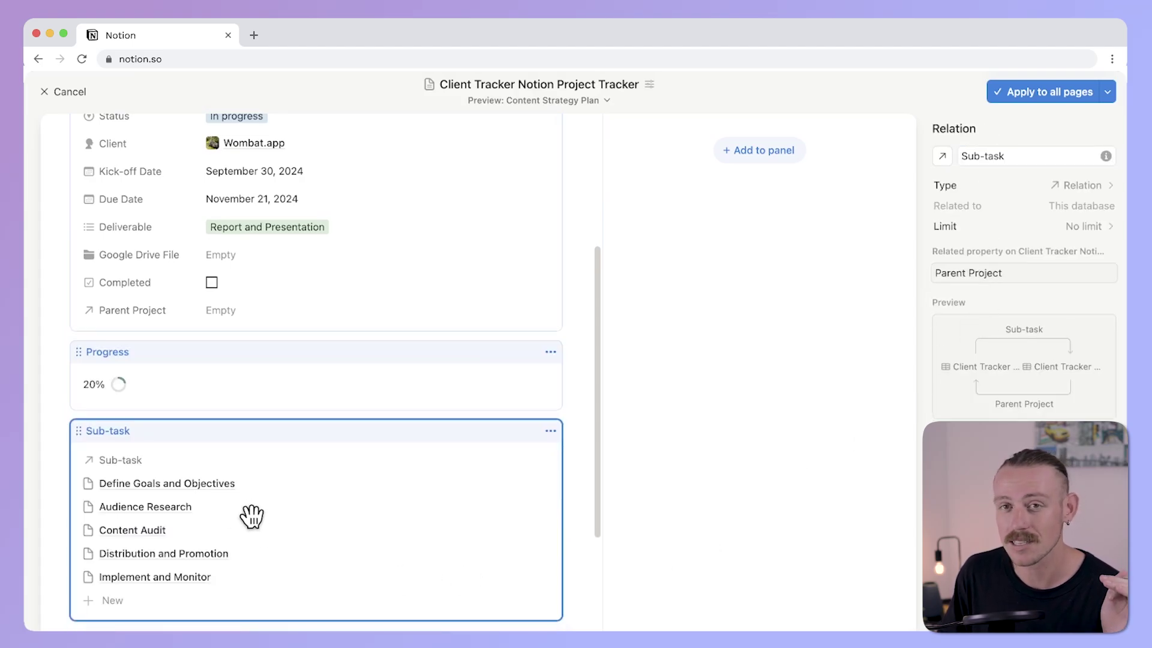
pyautogui.click(661, 519)
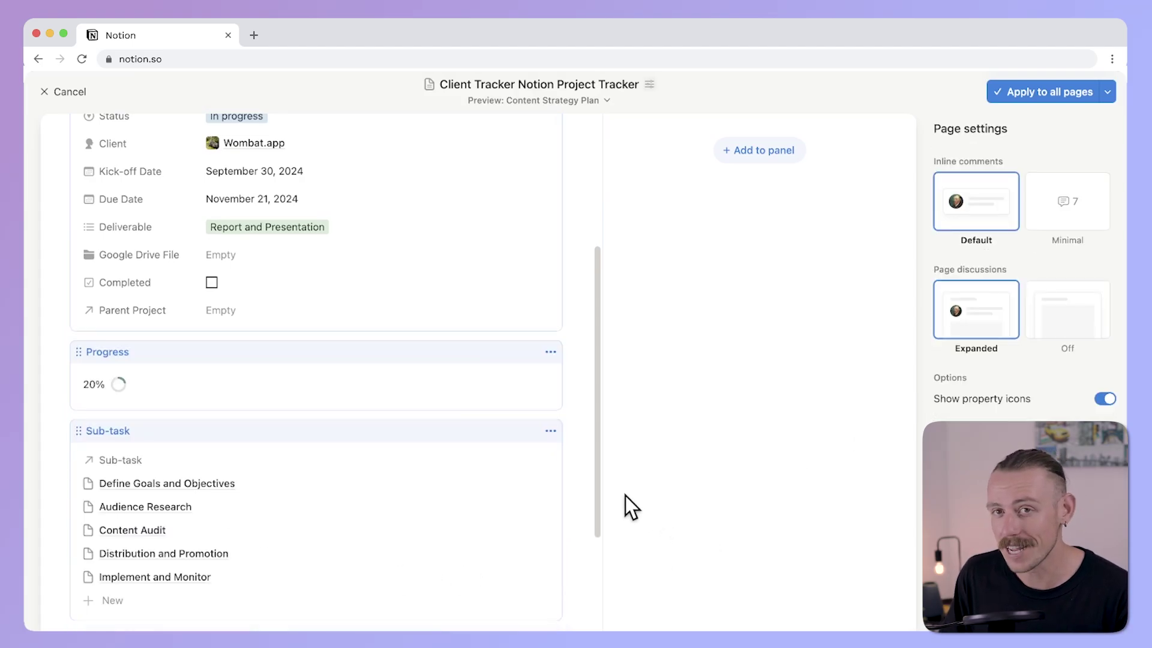
# Step: Remove the Sub-task block from the project page layout only, keeping the property in the database
pyautogui.click(550, 431)
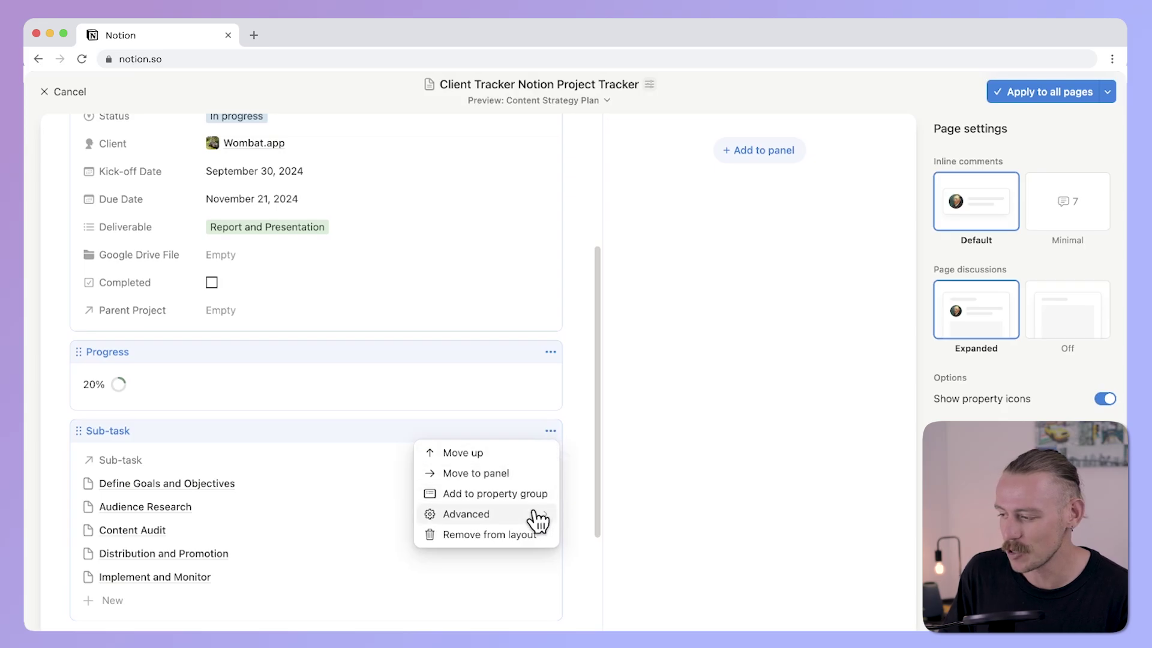
pyautogui.click(508, 535)
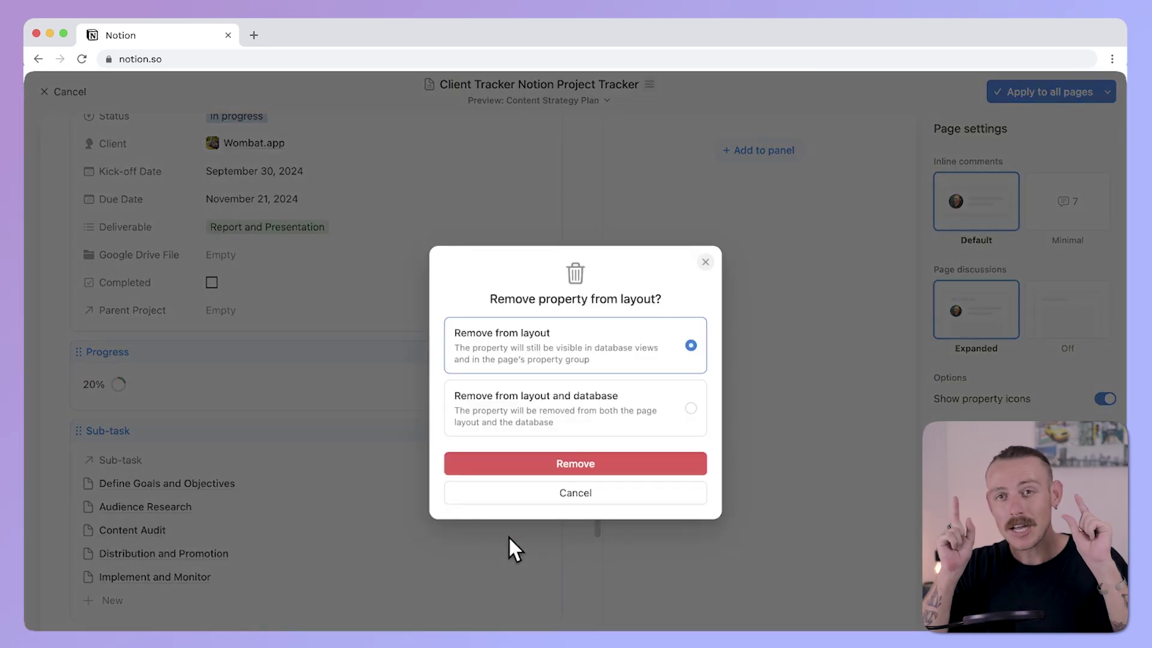
pyautogui.click(594, 432)
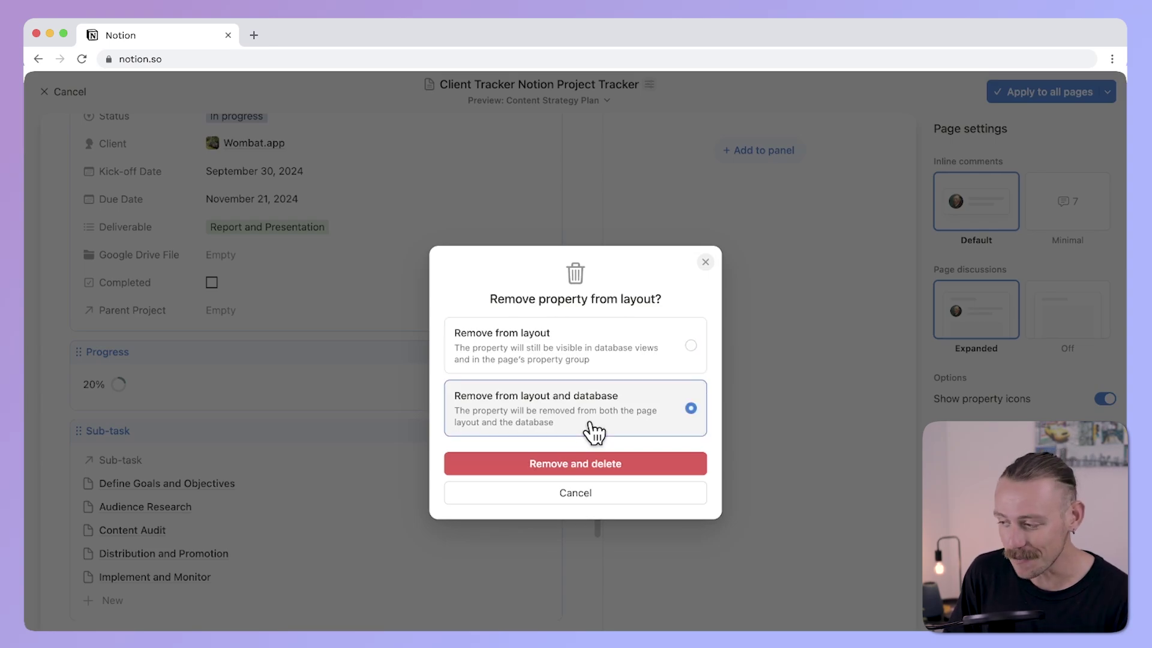
pyautogui.click(623, 347)
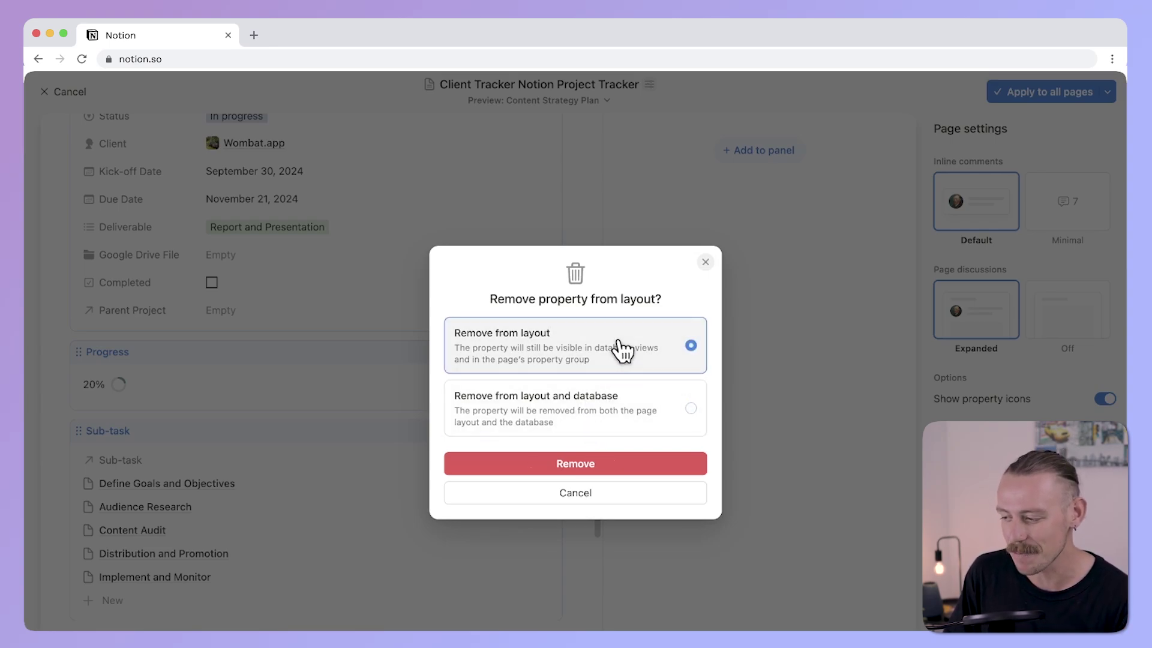
pyautogui.click(632, 469)
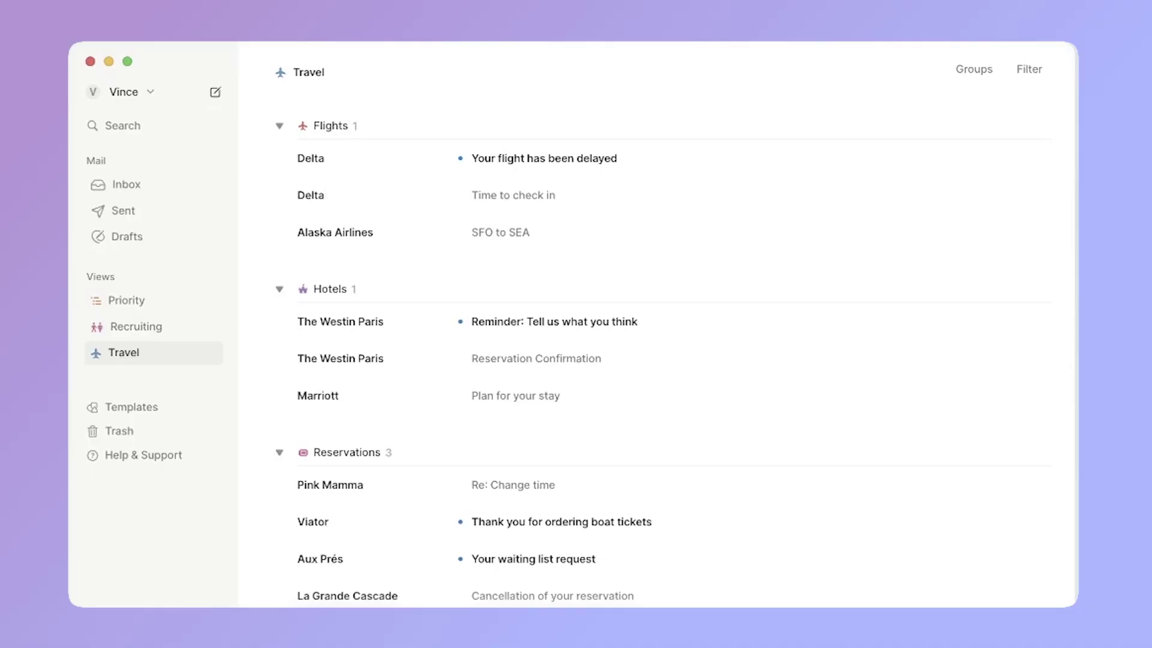
# Step: In the mail app, browse the grouped emails in the Priority, Recruiting and Travel views
pyautogui.click(126, 301)
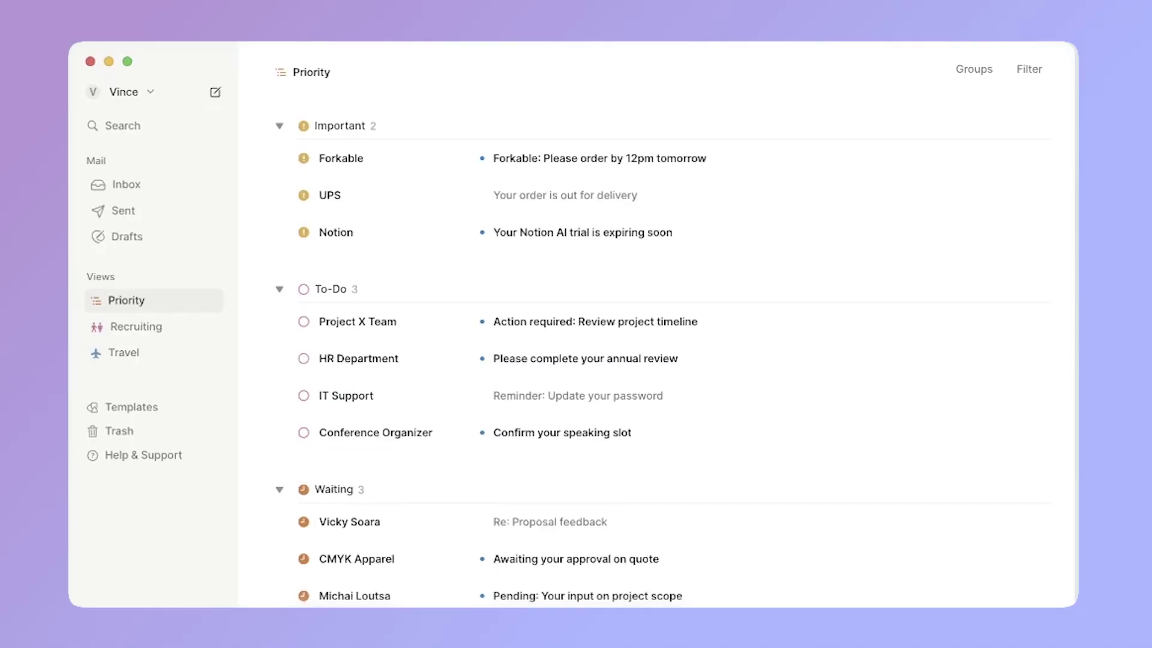
pyautogui.click(136, 327)
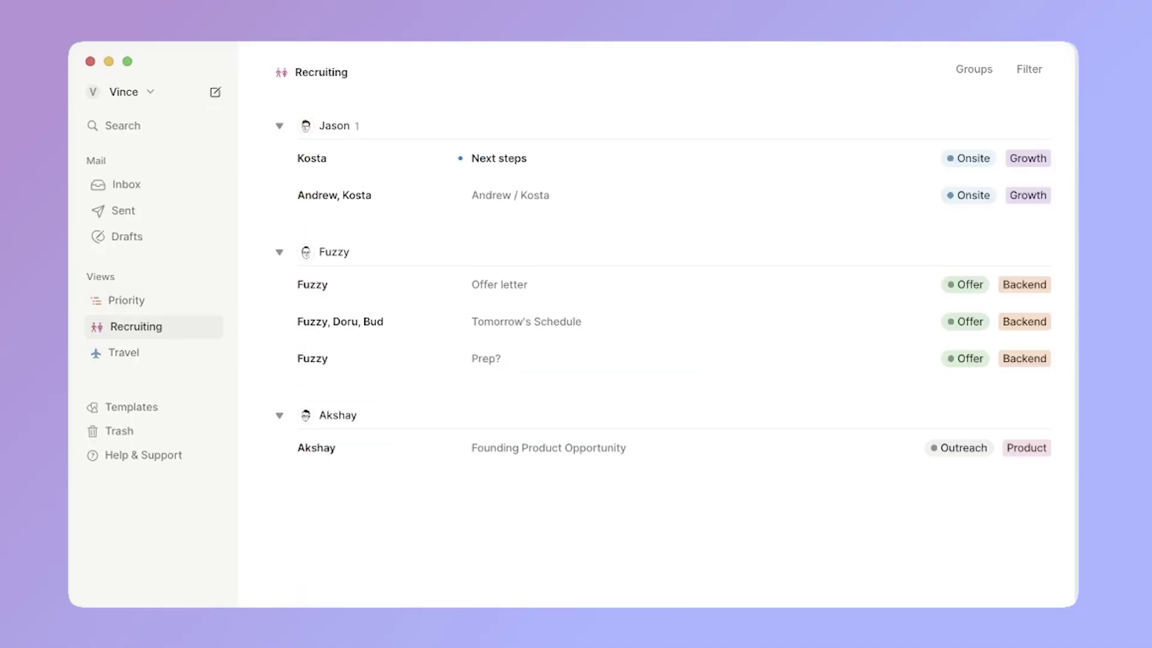
pyautogui.click(124, 353)
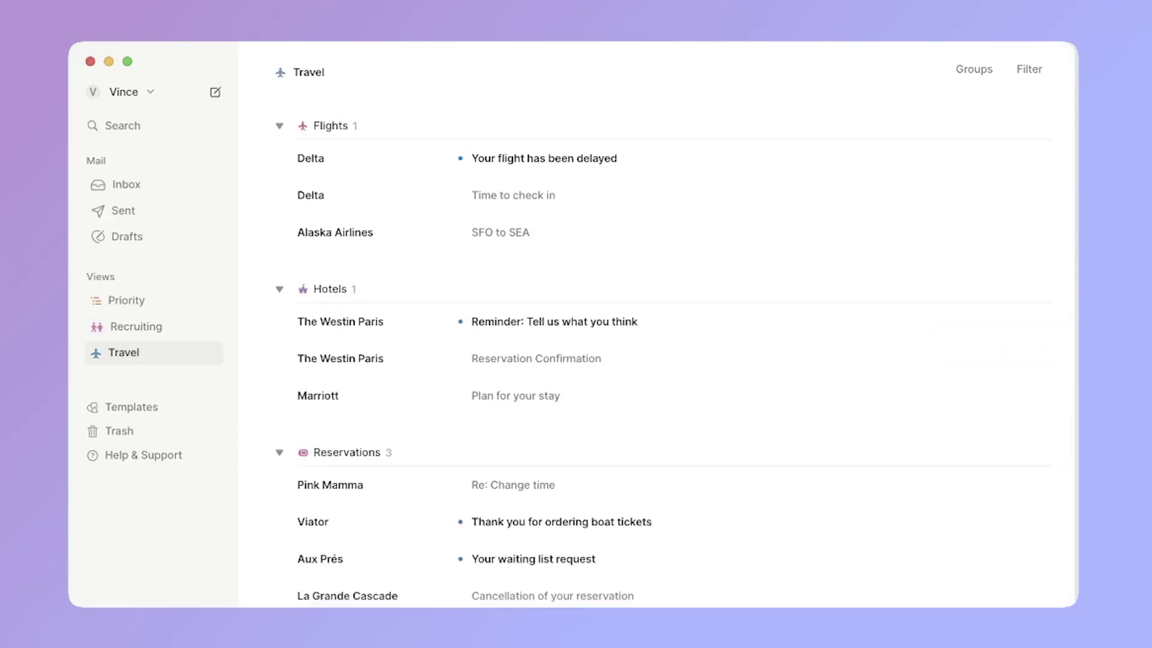
pyautogui.click(127, 301)
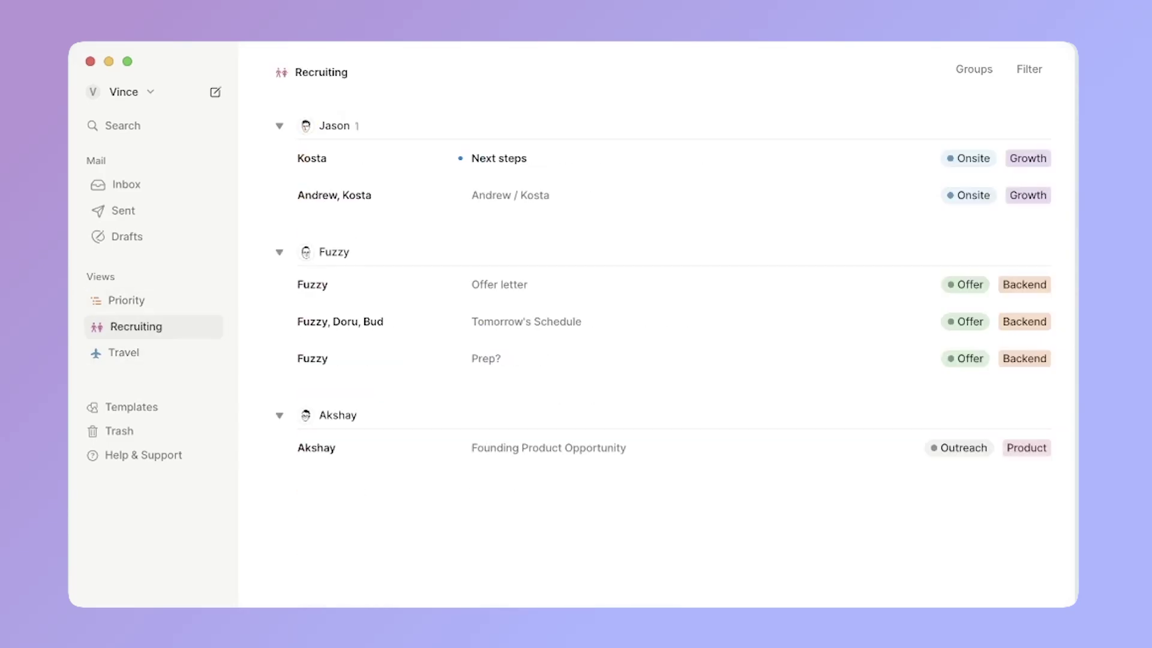